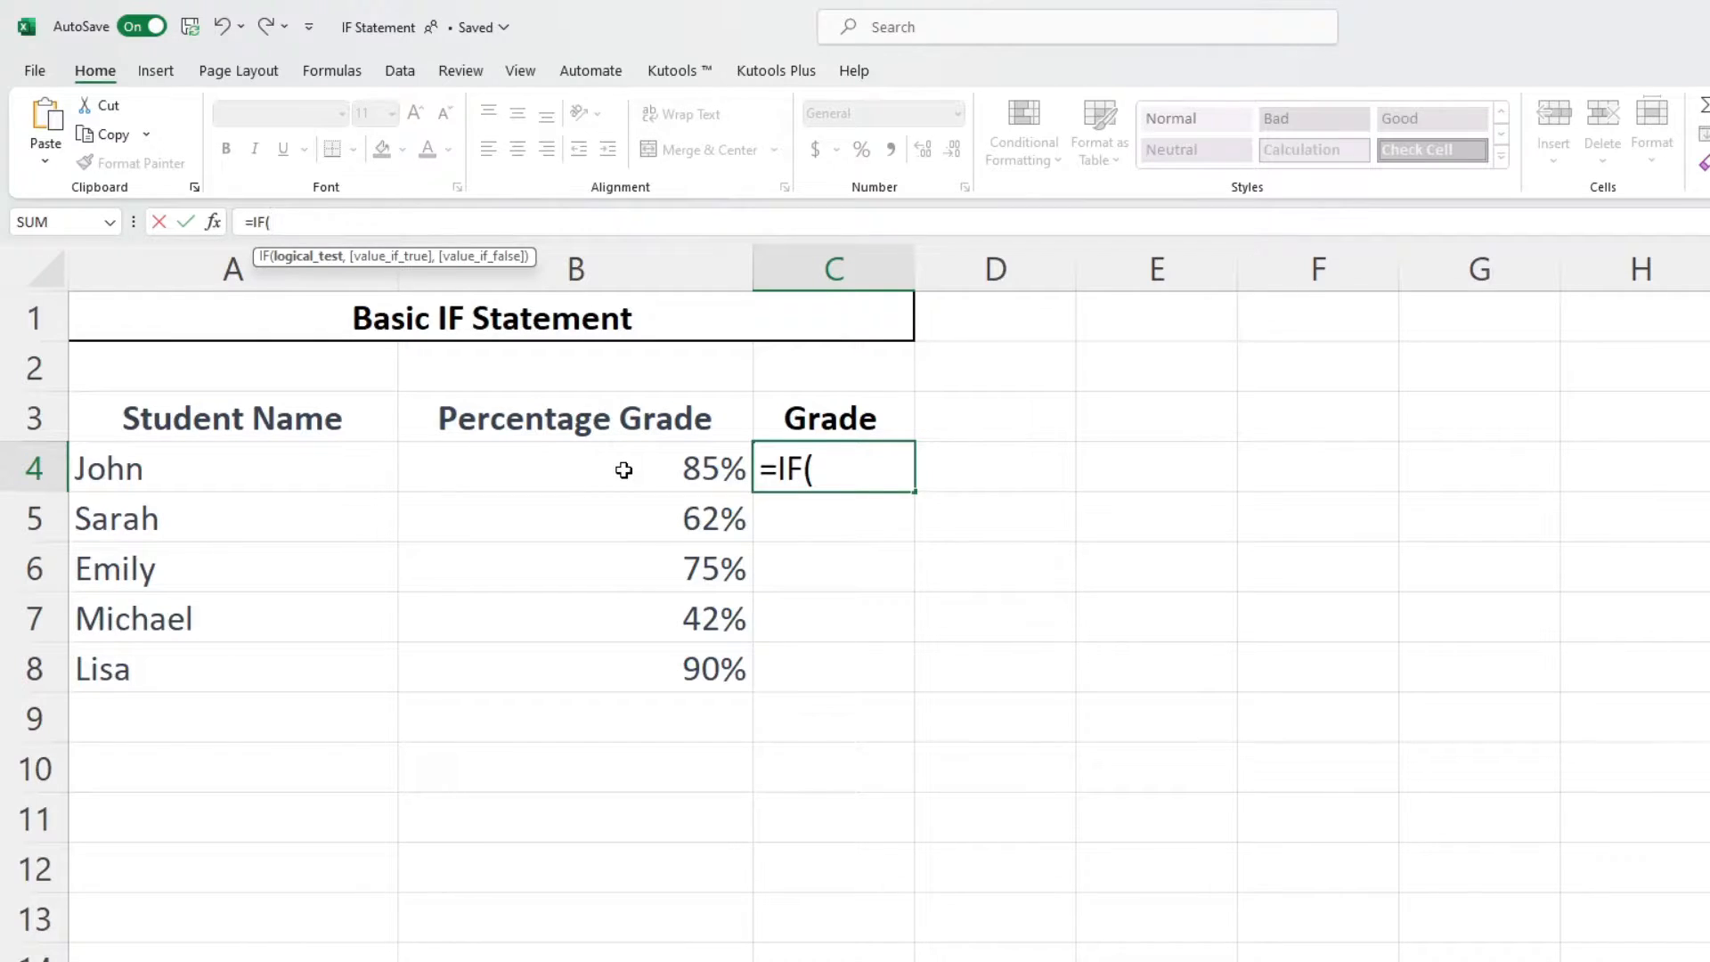
- Enter the logical test B4>=.7 in the IF formula in C4
{"action": "left_click", "coordinate": [624, 470]}
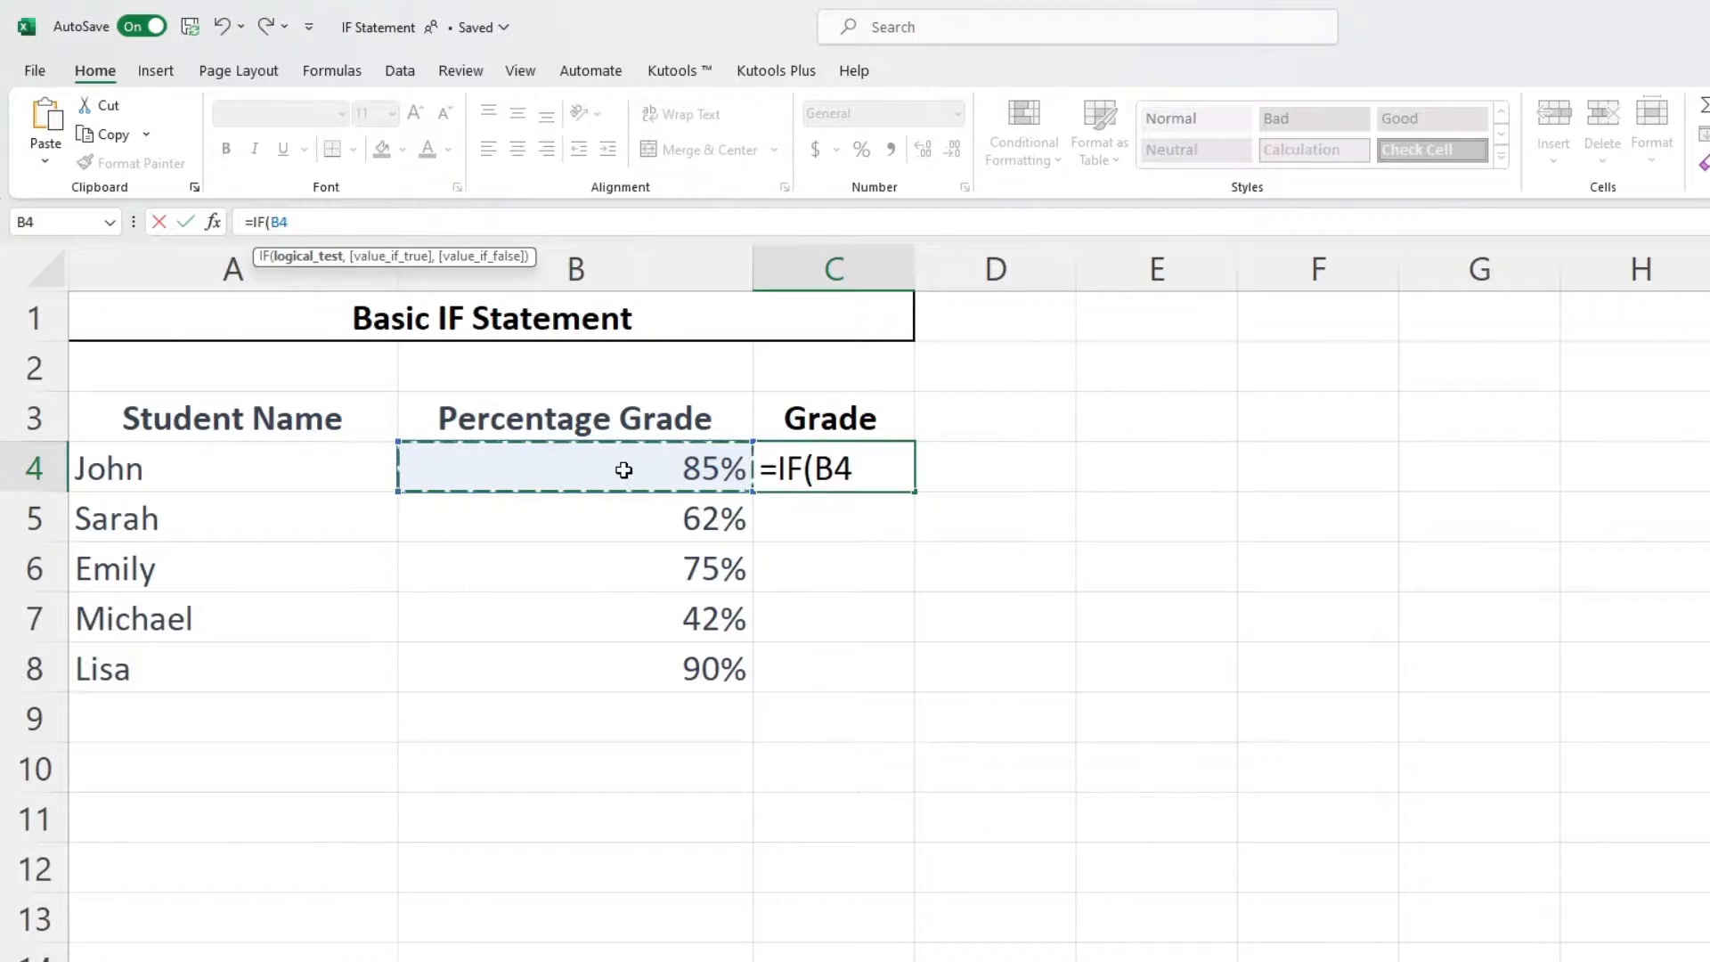
{"action": "type", "text": ">"}
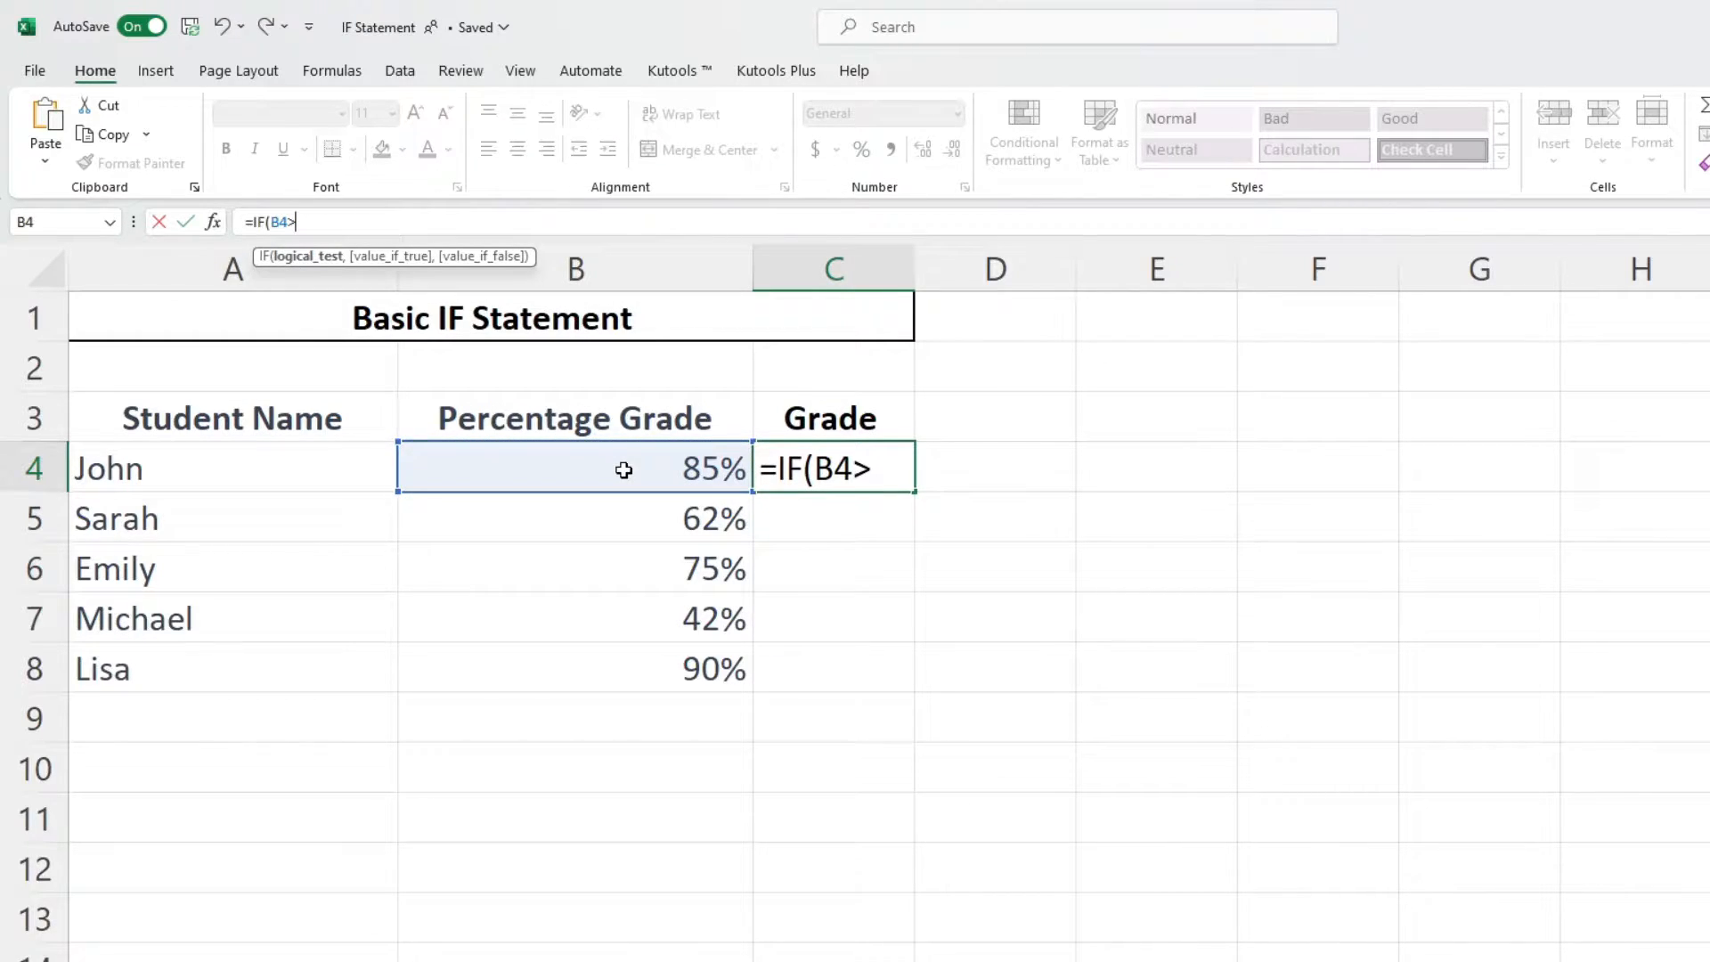
{"action": "type", "text": "=.7"}
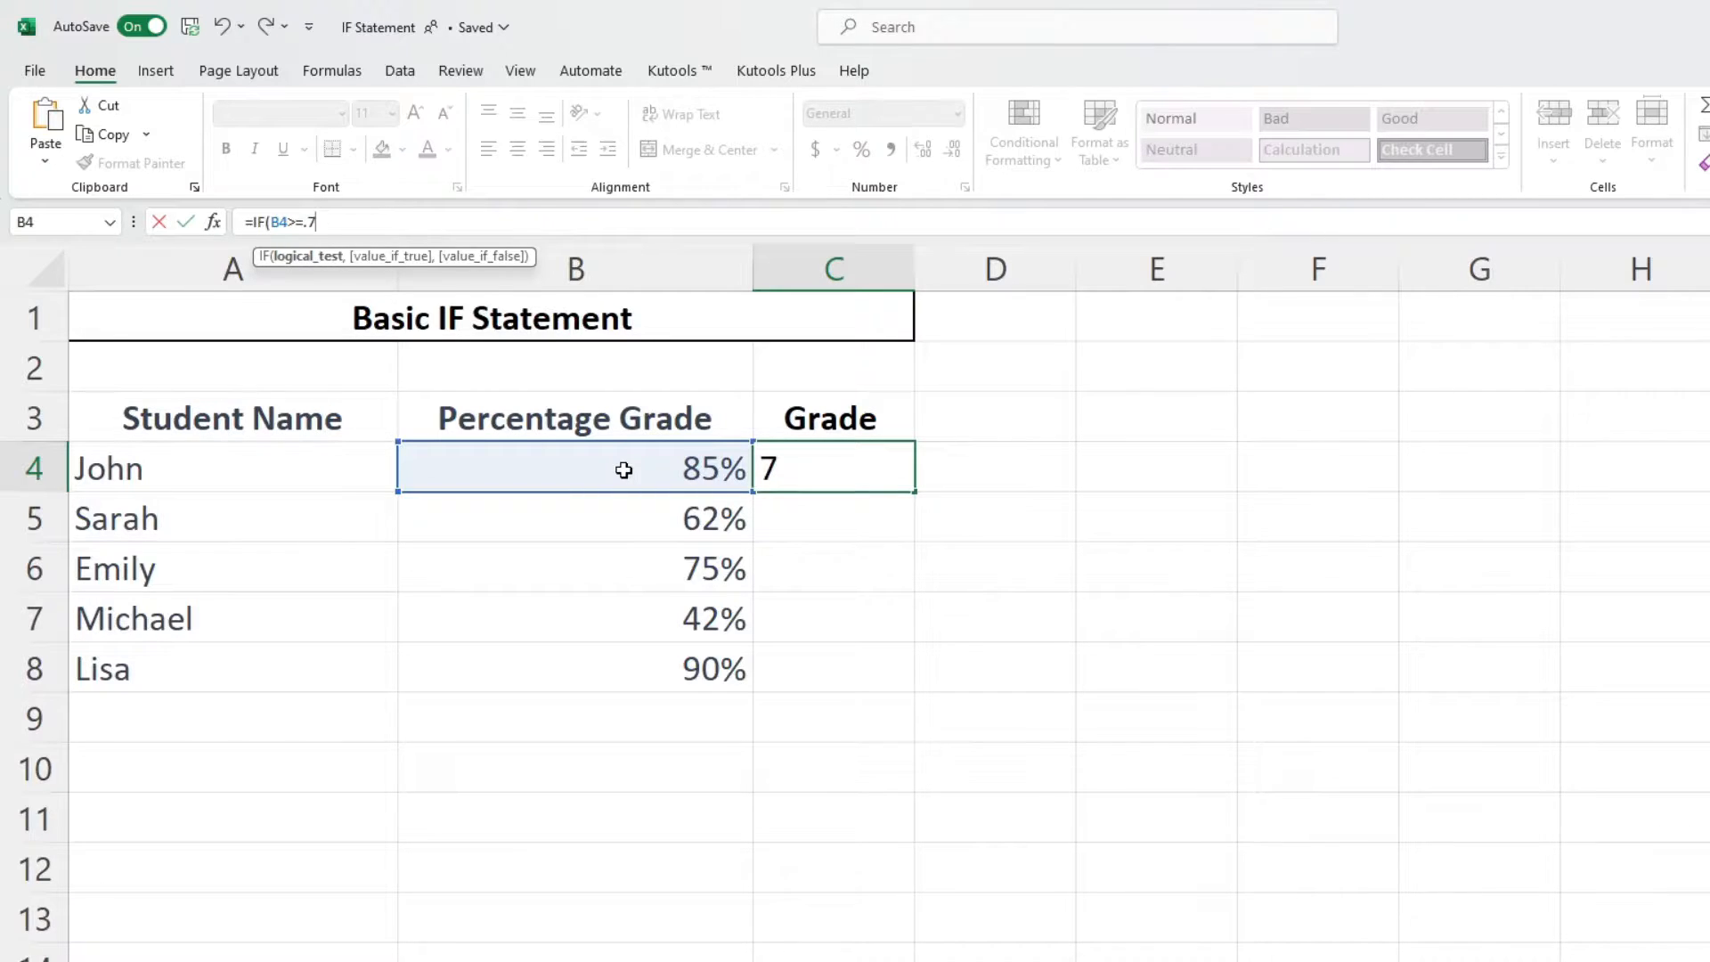
{"action": "type", "text": ","}
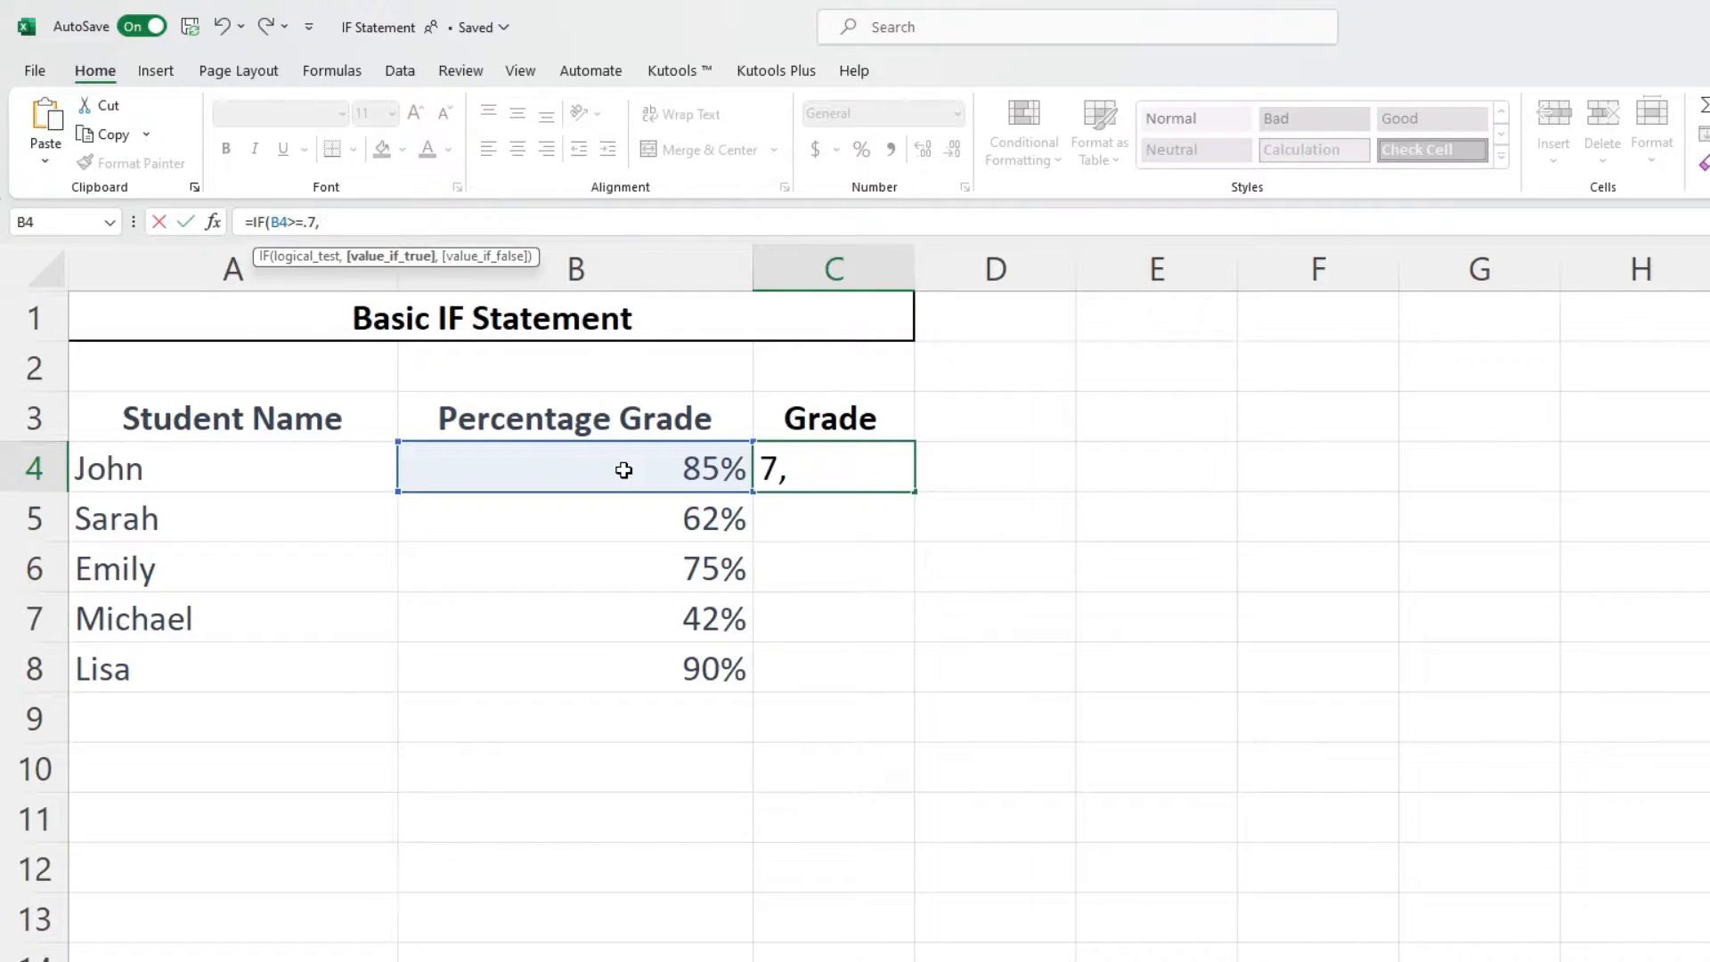
- Add "Pass" as the true value and False as the false value, closing and confirming the formula
{"action": "type", "text": "\"Pass\""}
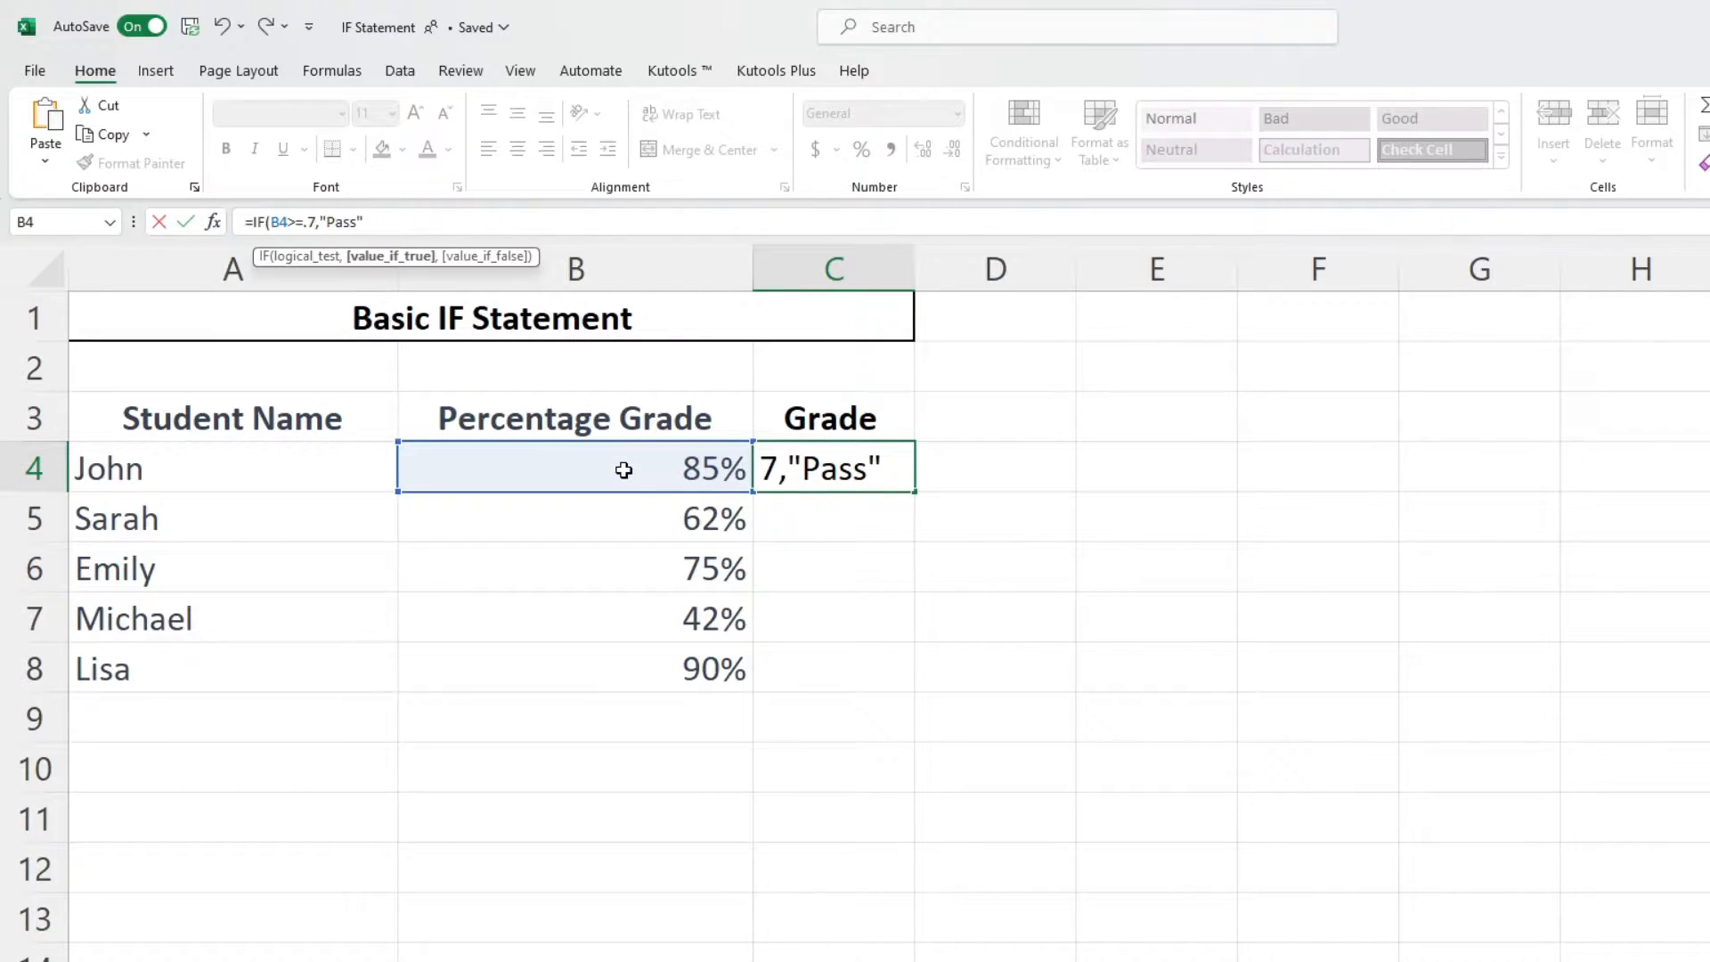
{"action": "type", "text": ","}
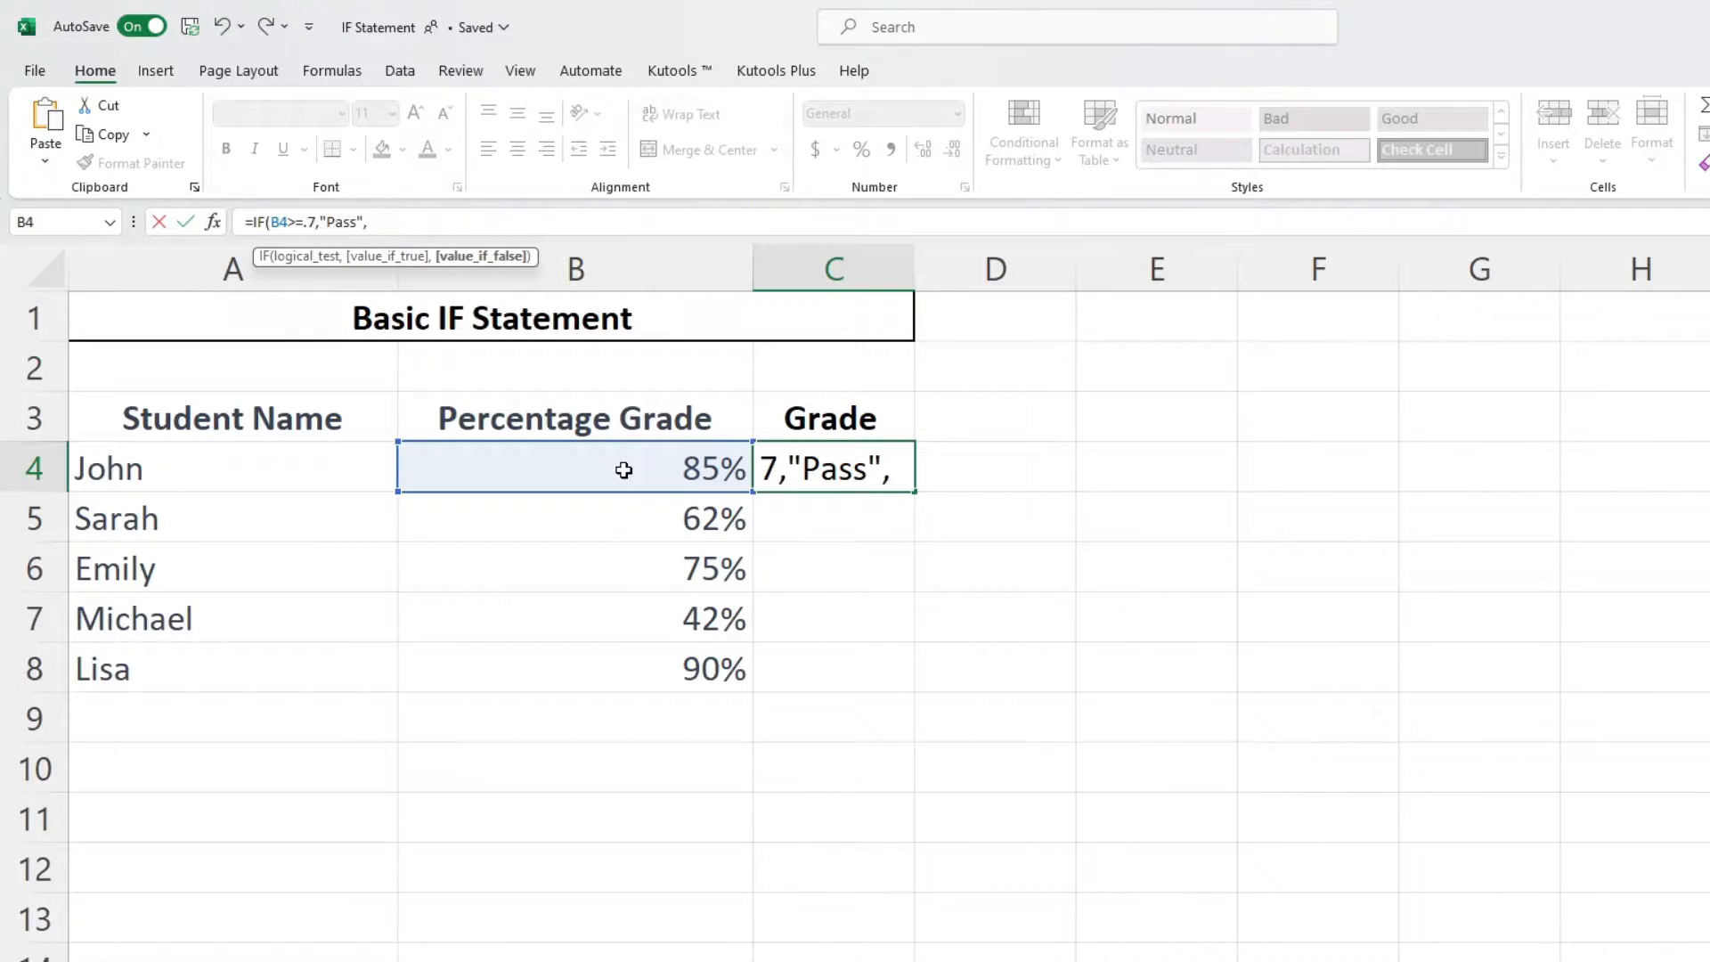
{"action": "type", "text": "False"}
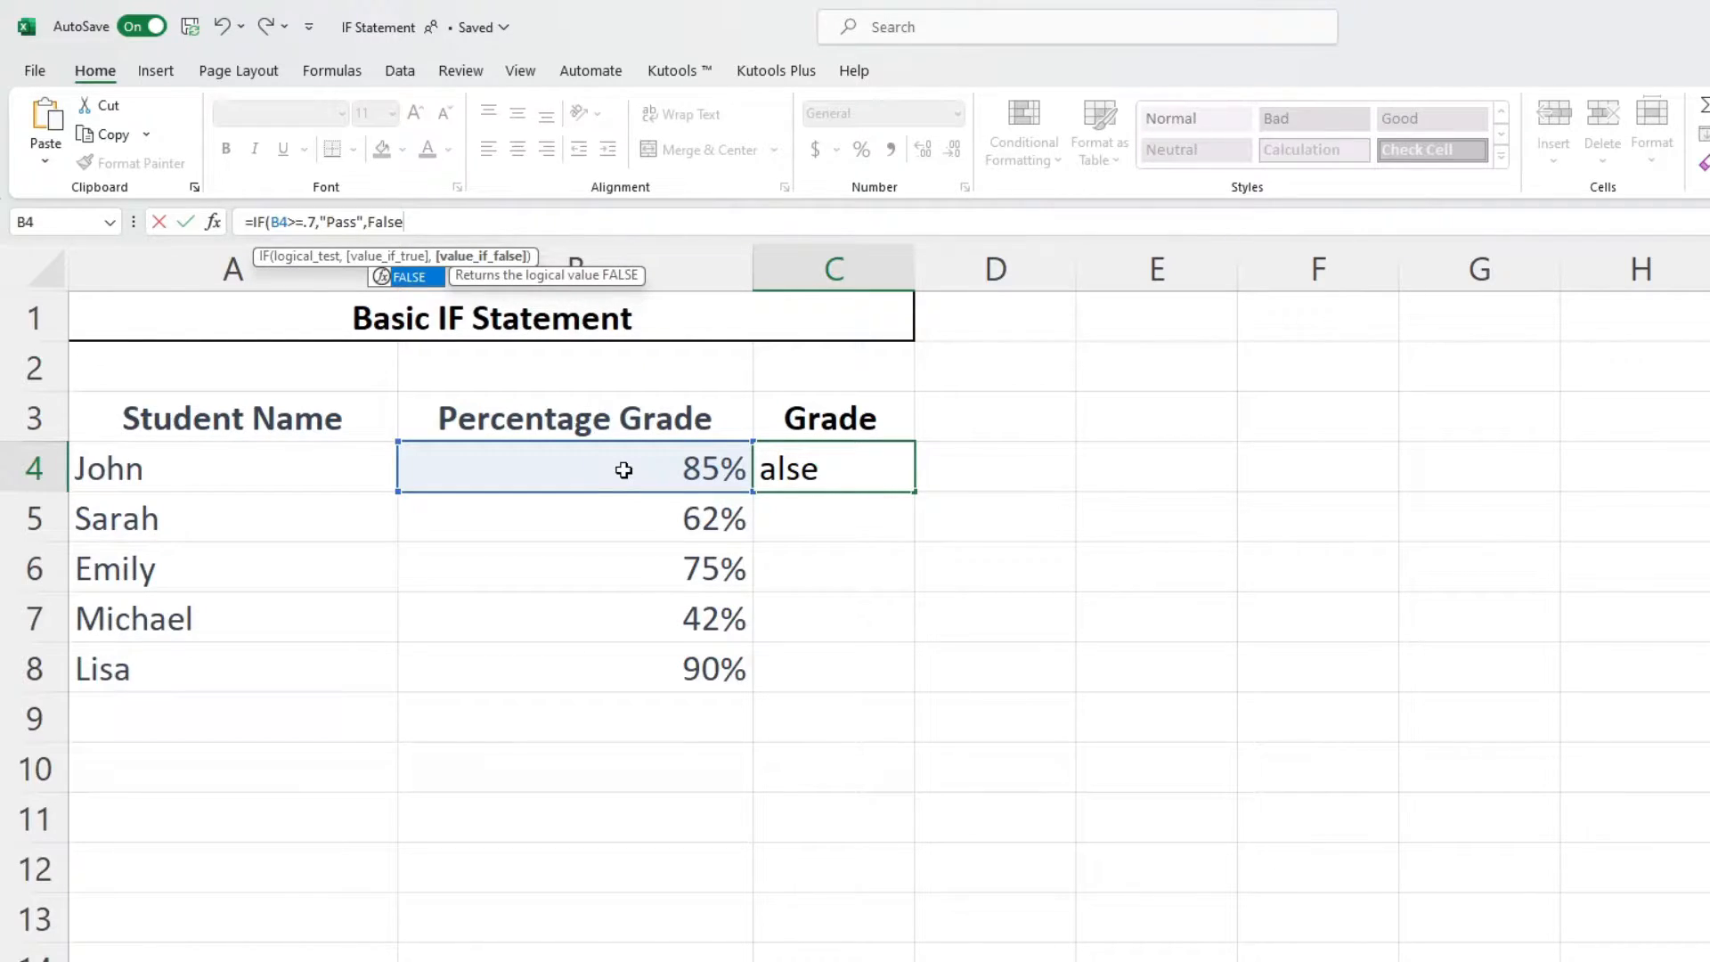
{"action": "type", "text": ")"}
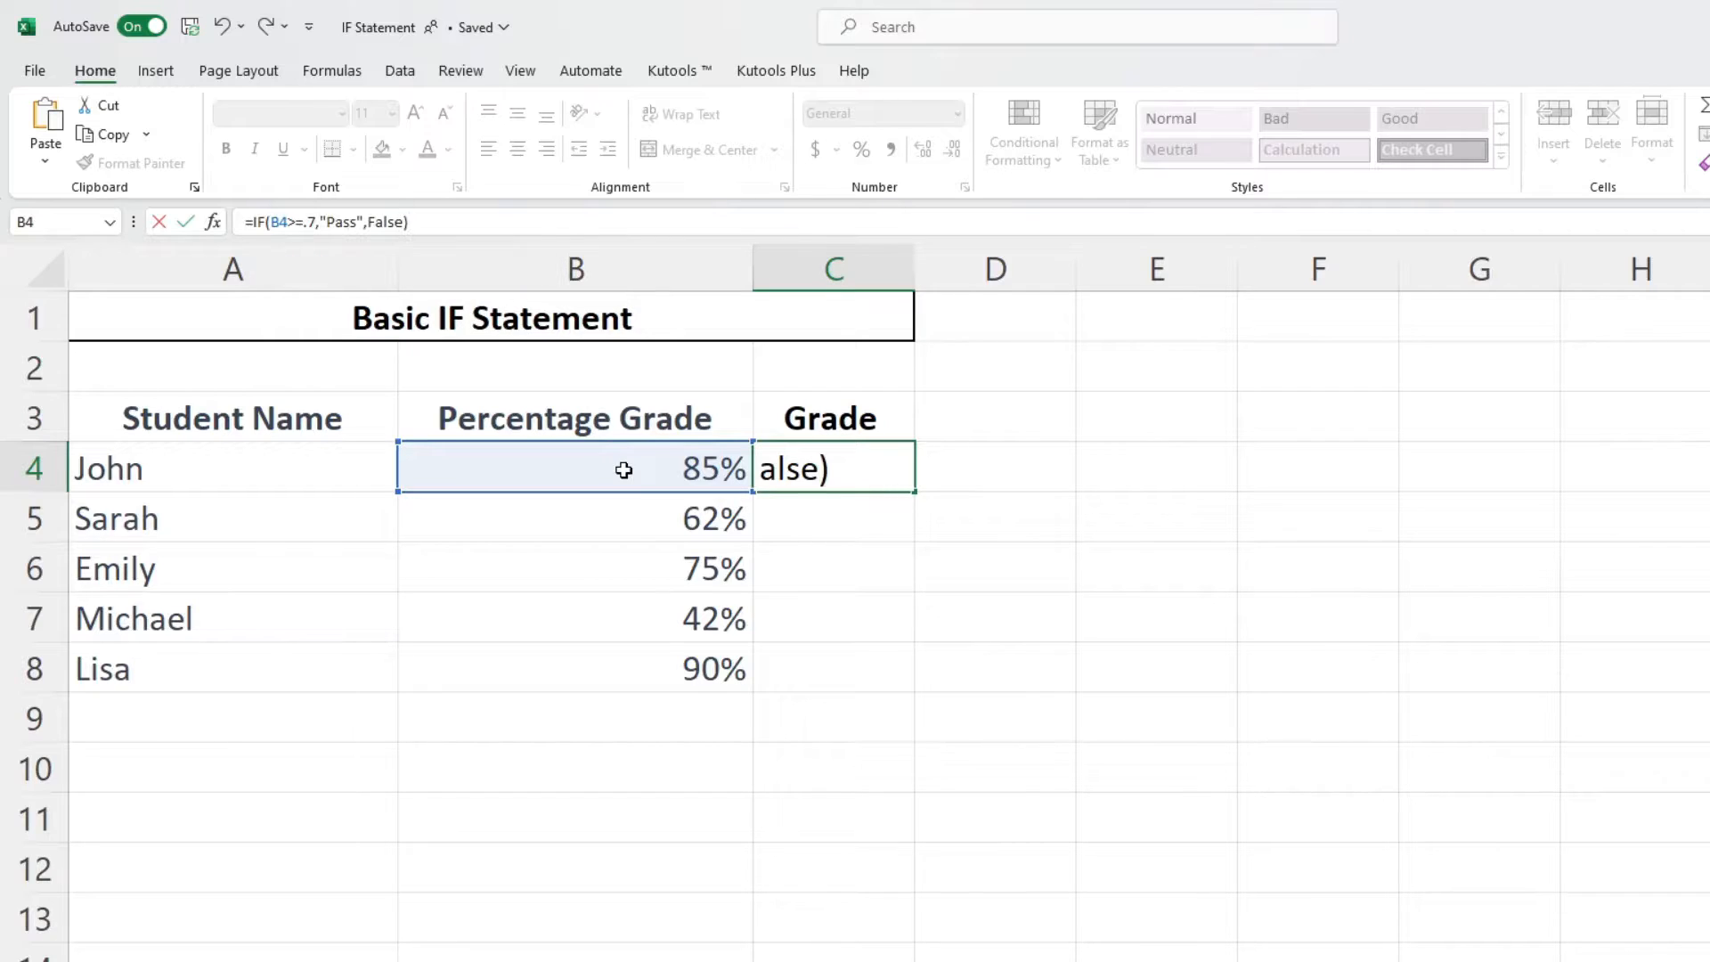
{"action": "key", "text": "Return"}
- Fill the C4 formula down through C8
{"action": "left_click", "coordinate": [910, 486]}
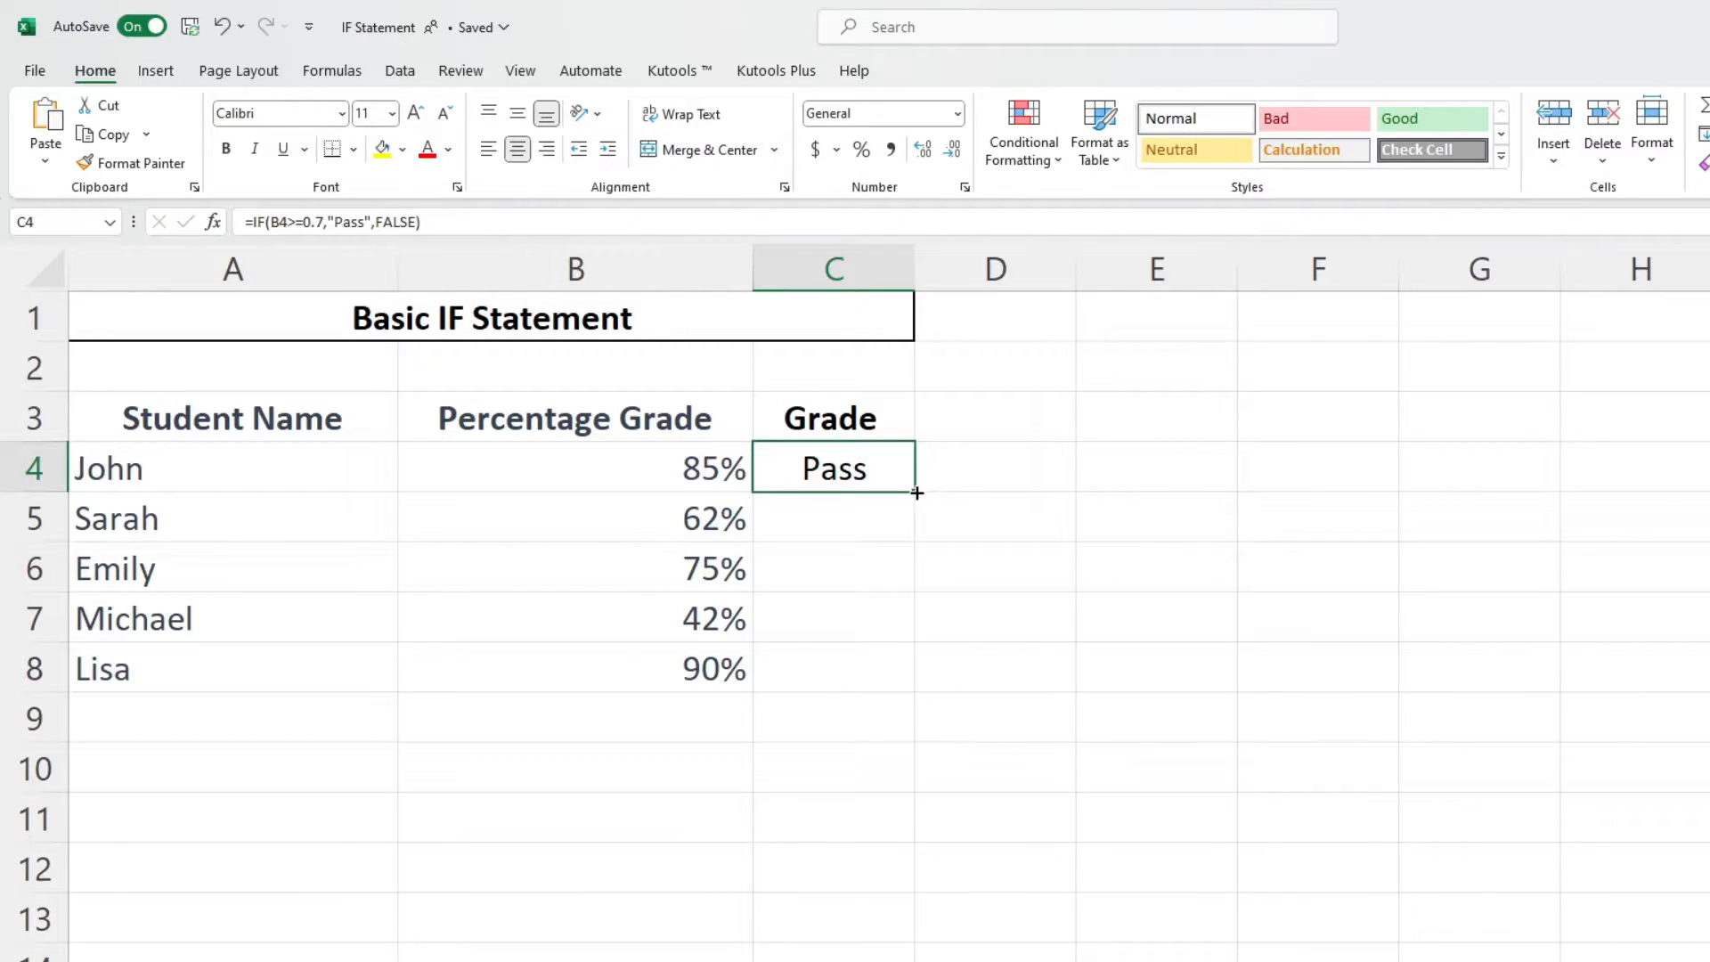
{"action": "double_click", "coordinate": [916, 492]}
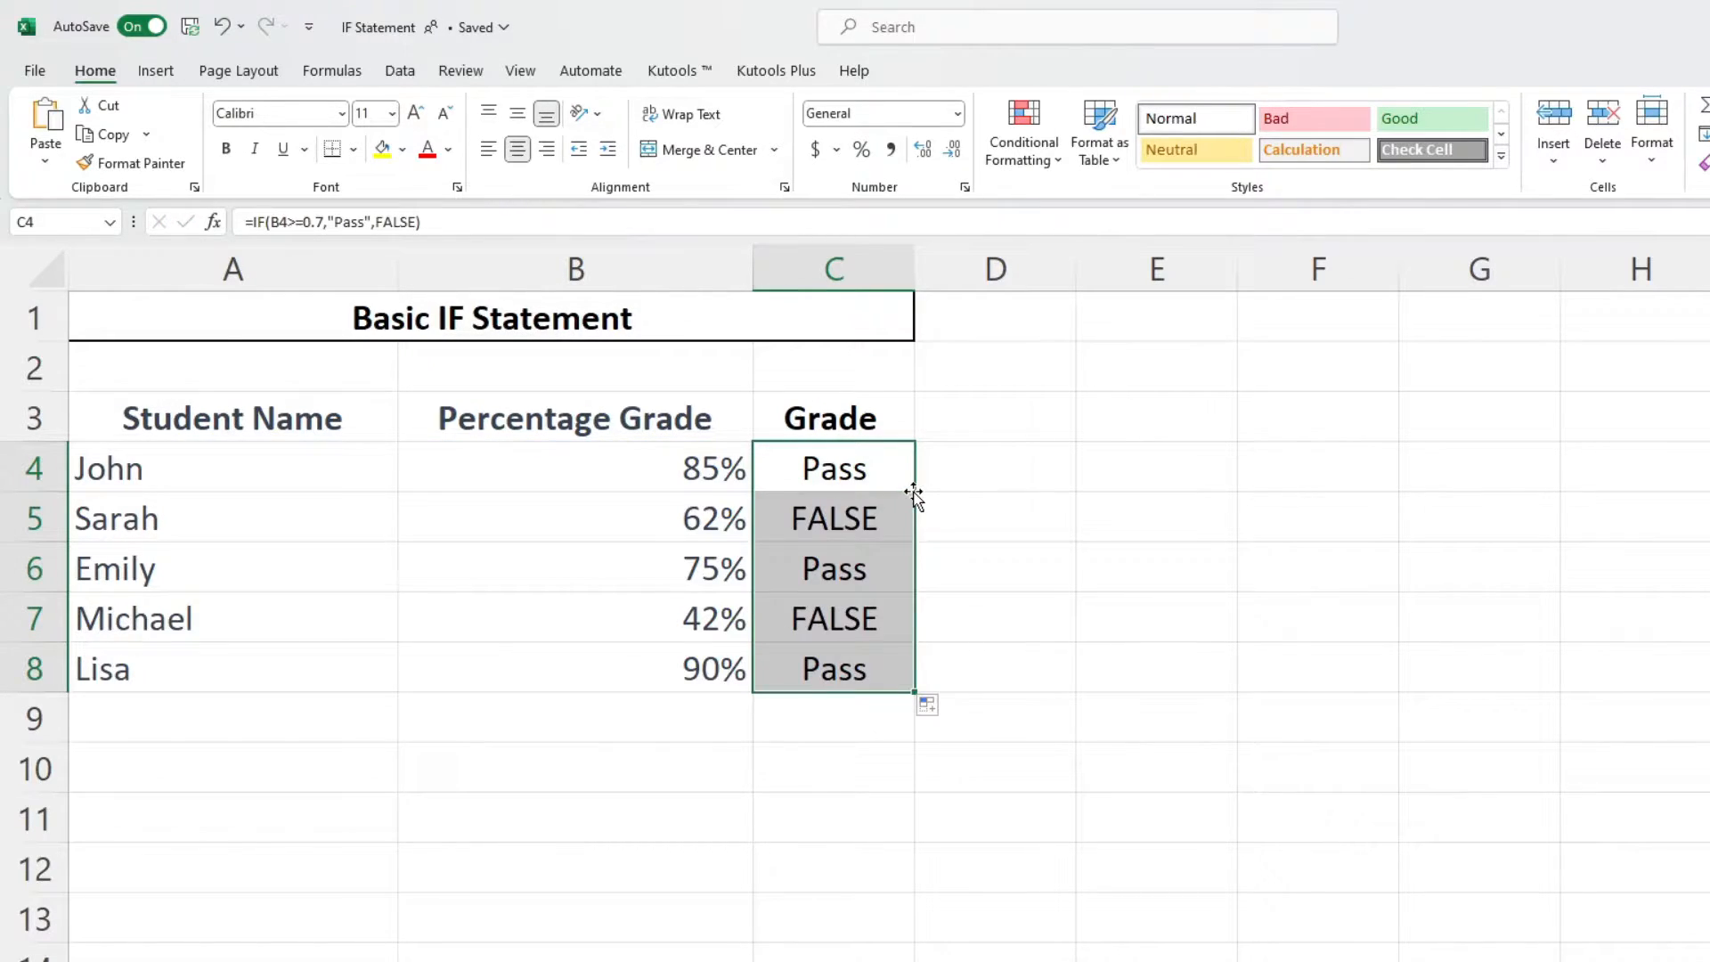
{"action": "left_click", "coordinate": [944, 677]}
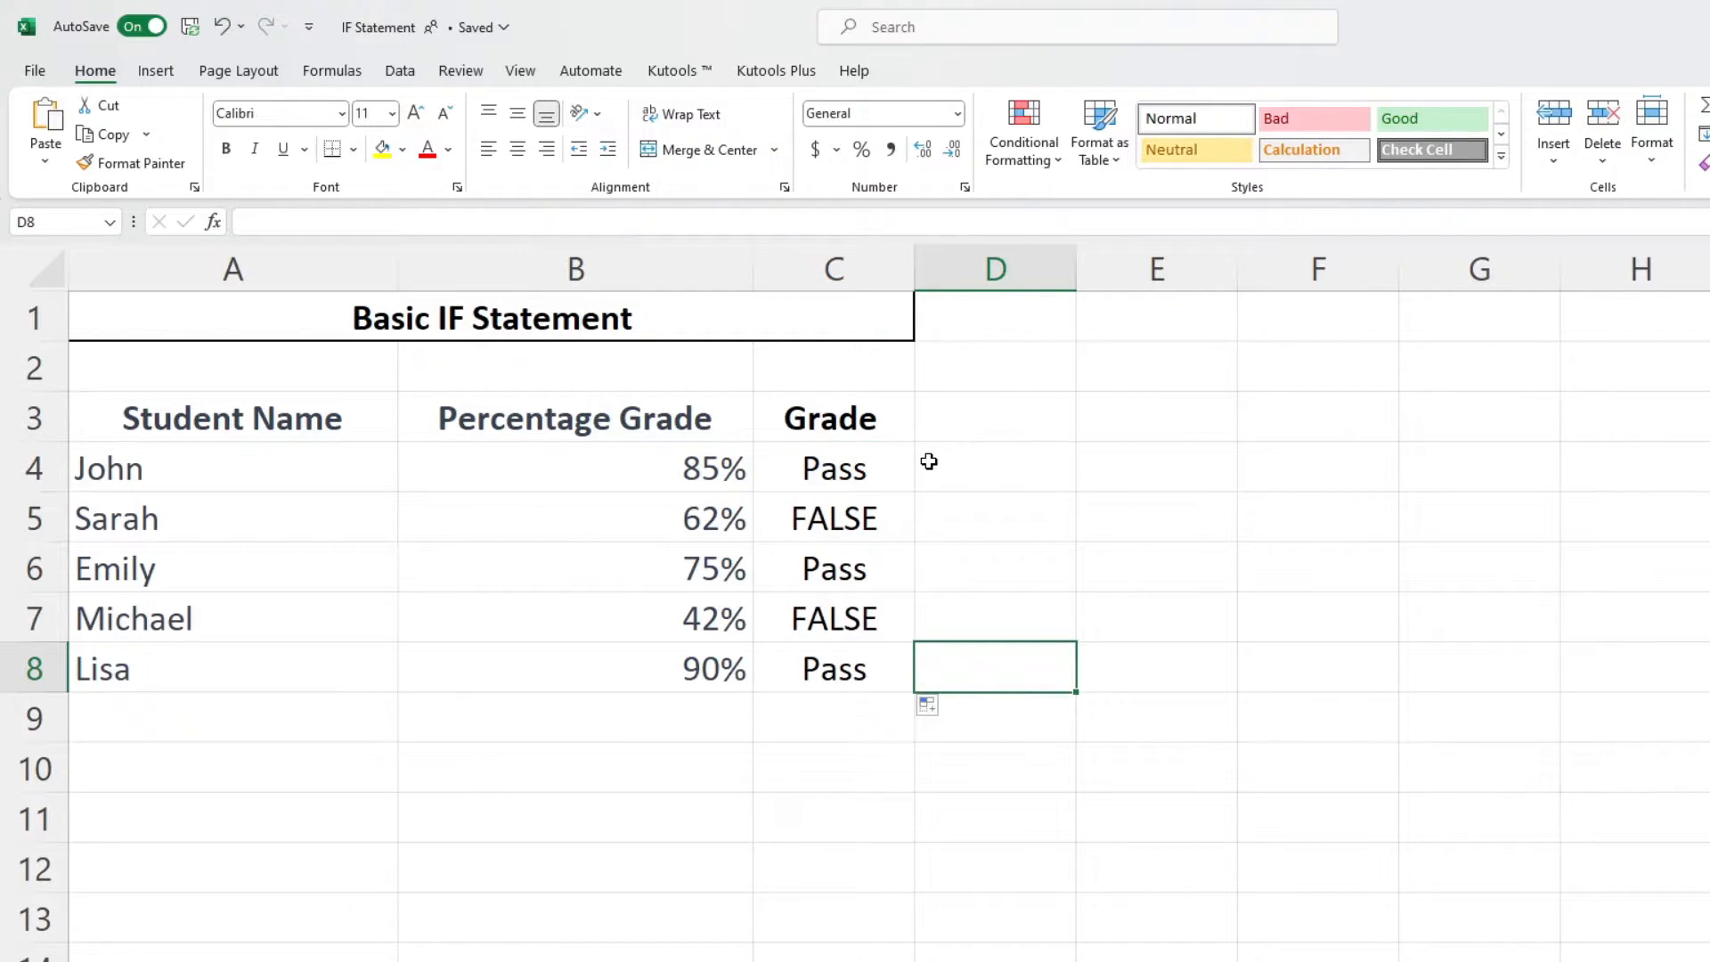
- Highlight Sarah's row to examine her grade result
{"action": "left_click", "coordinate": [969, 538]}
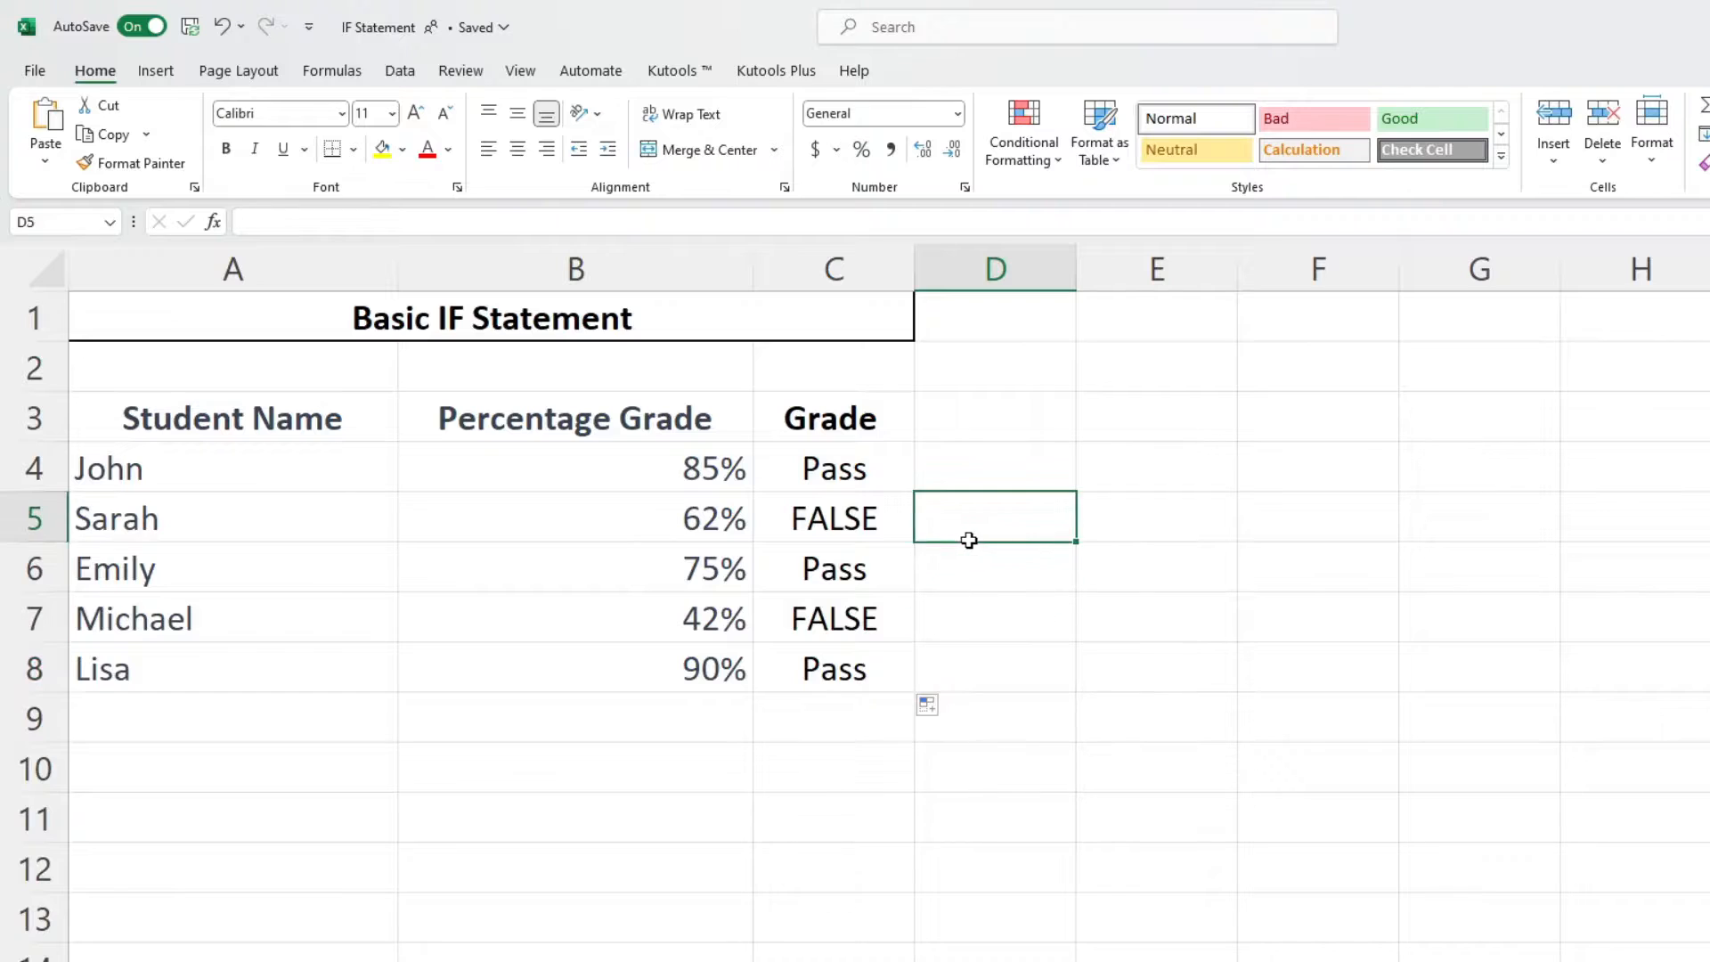
{"action": "left_click_drag", "start_coordinate": [969, 538], "coordinate": [199, 508]}
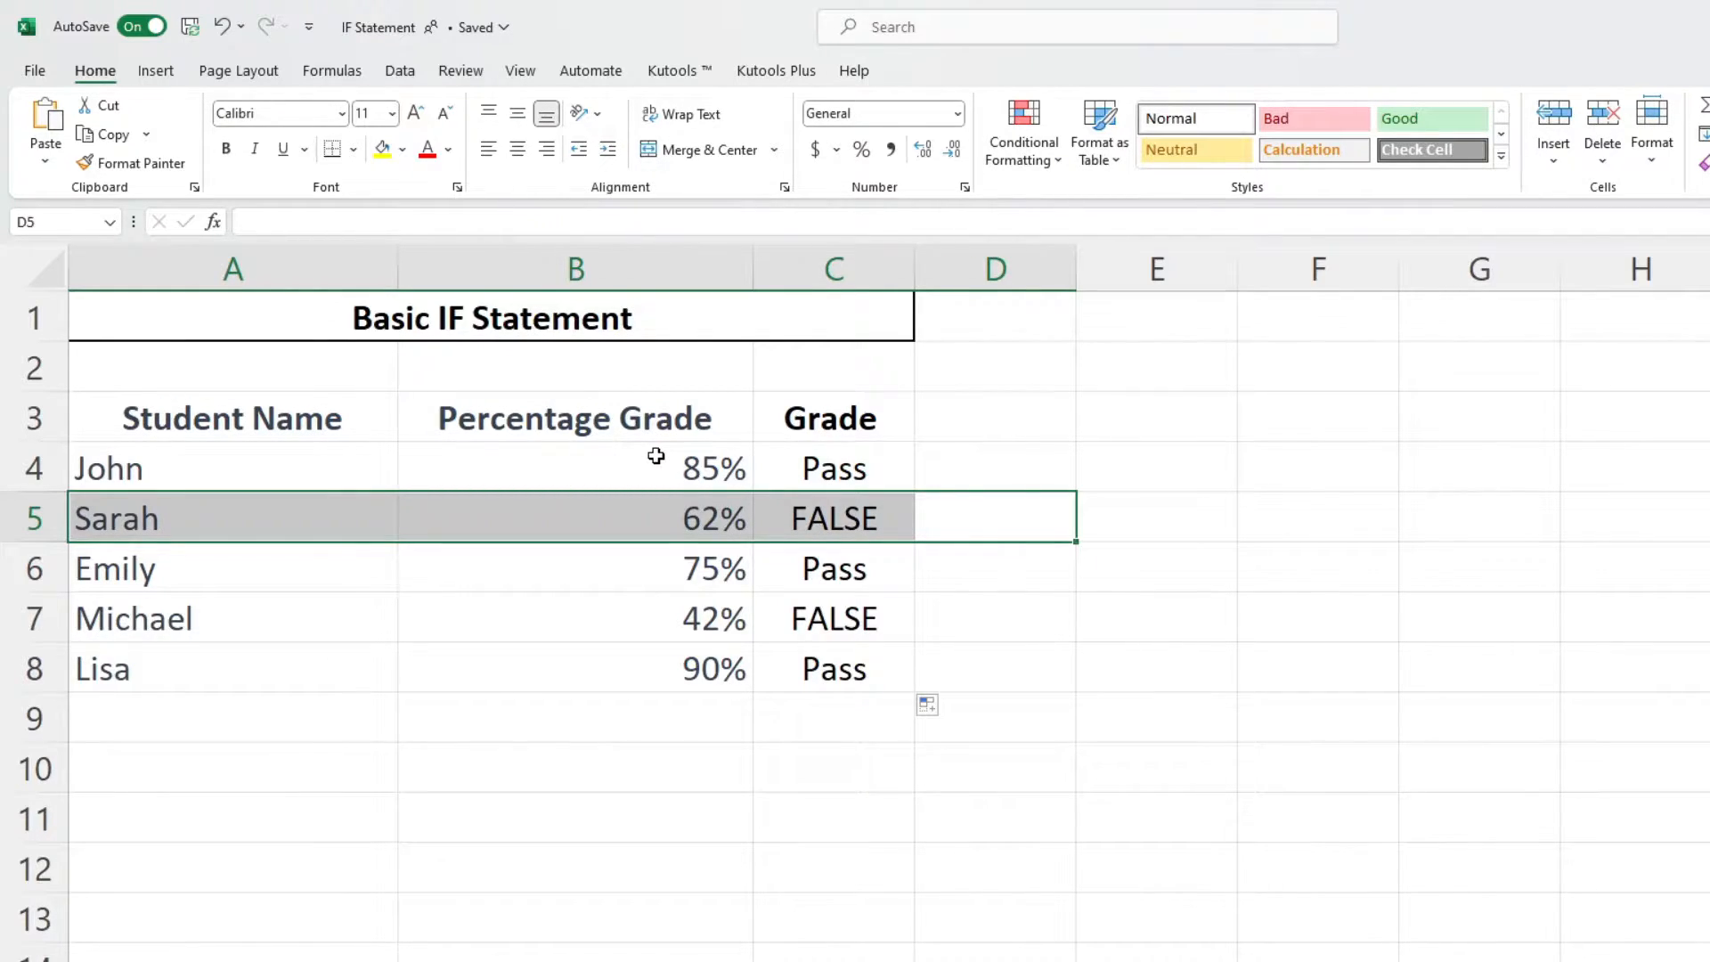
{"action": "left_click", "coordinate": [922, 467]}
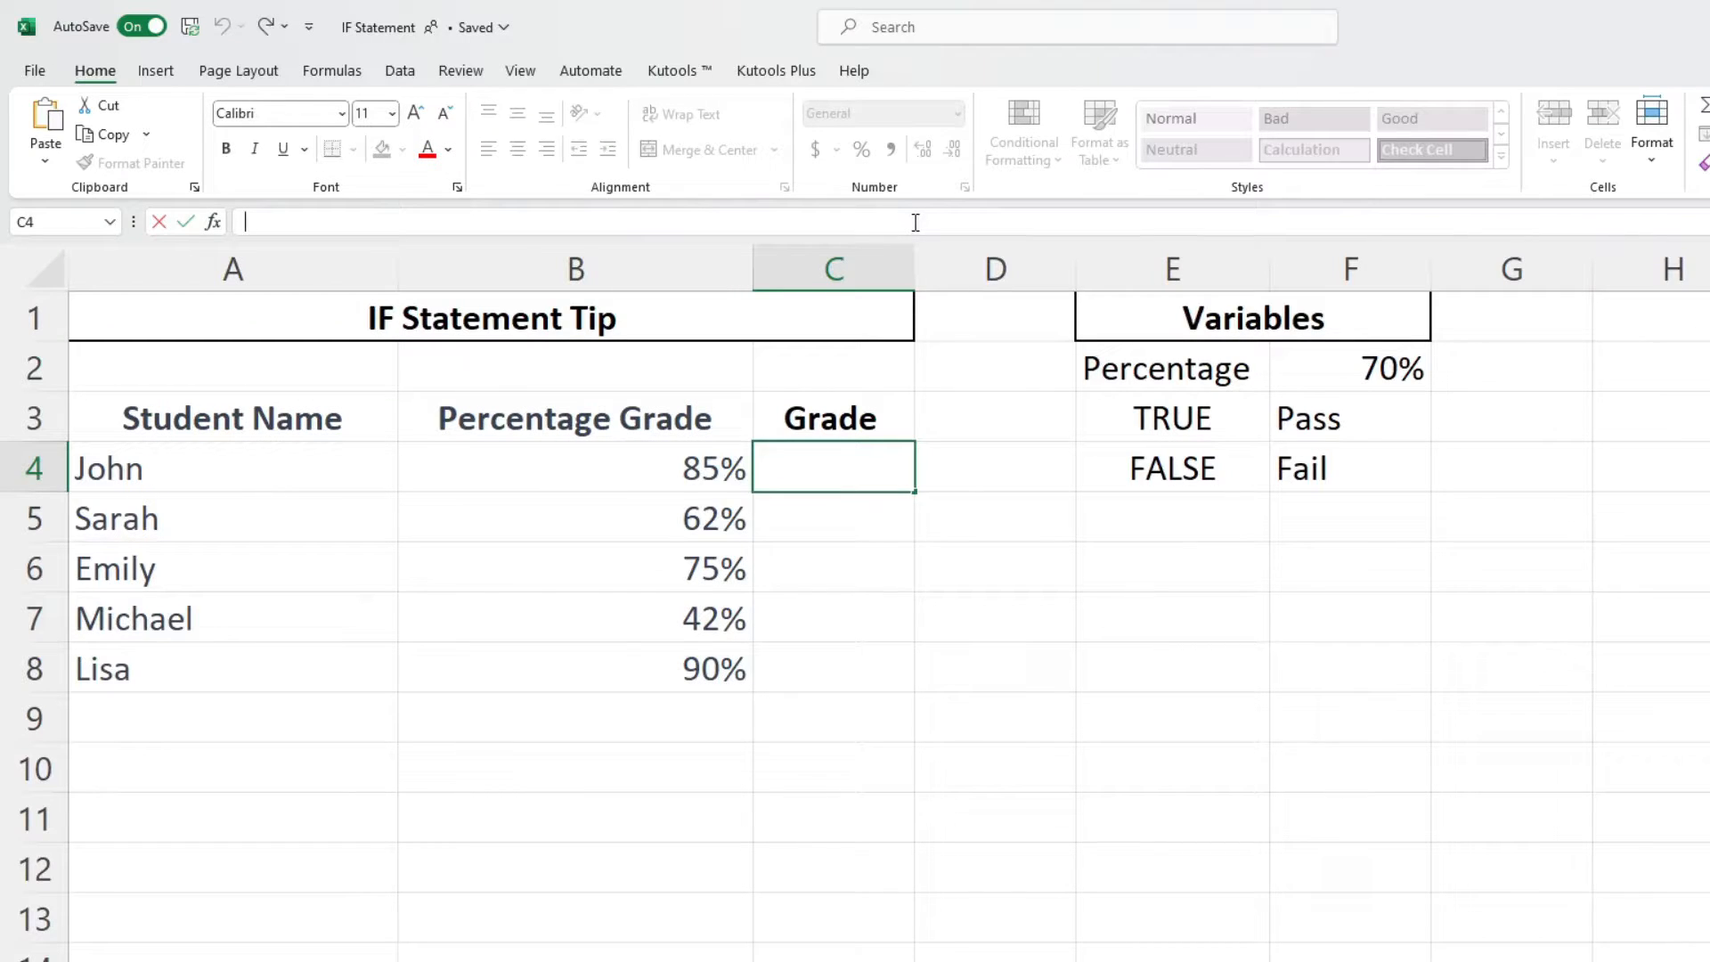
- In C4 of the IF Statement Tip sheet, start an IF formula testing B4 against the absolute reference $F$2
{"action": "type", "text": "="}
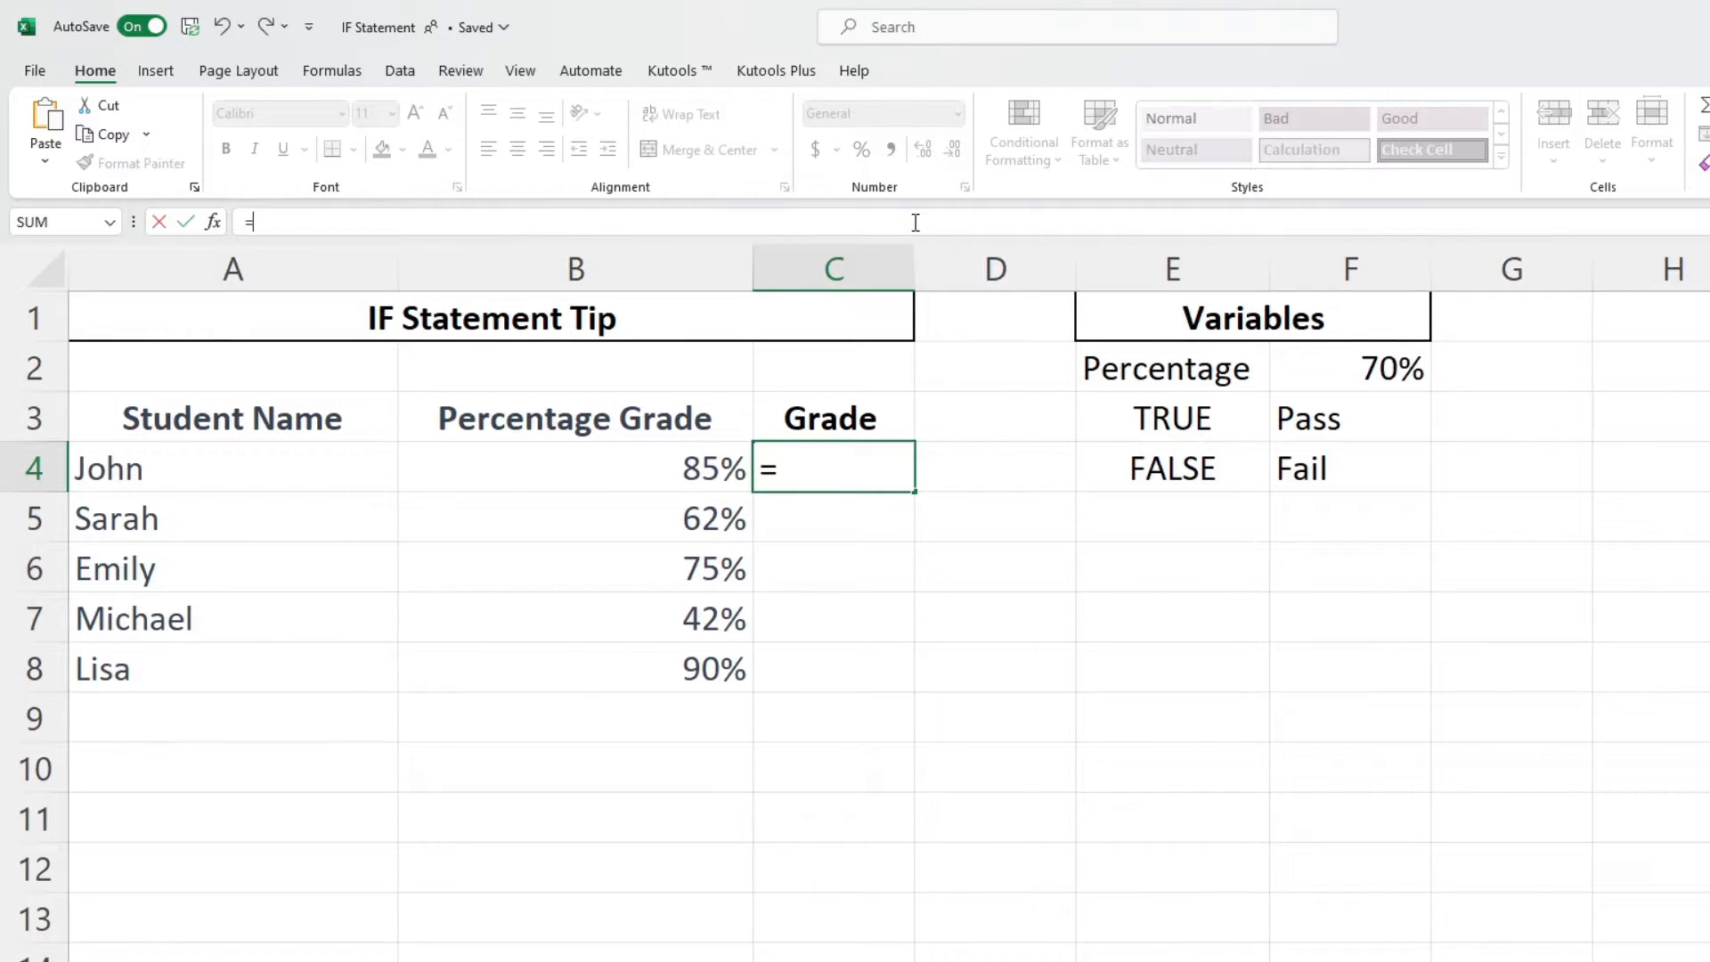
{"action": "type", "text": "if"}
{"action": "key", "text": "Tab"}
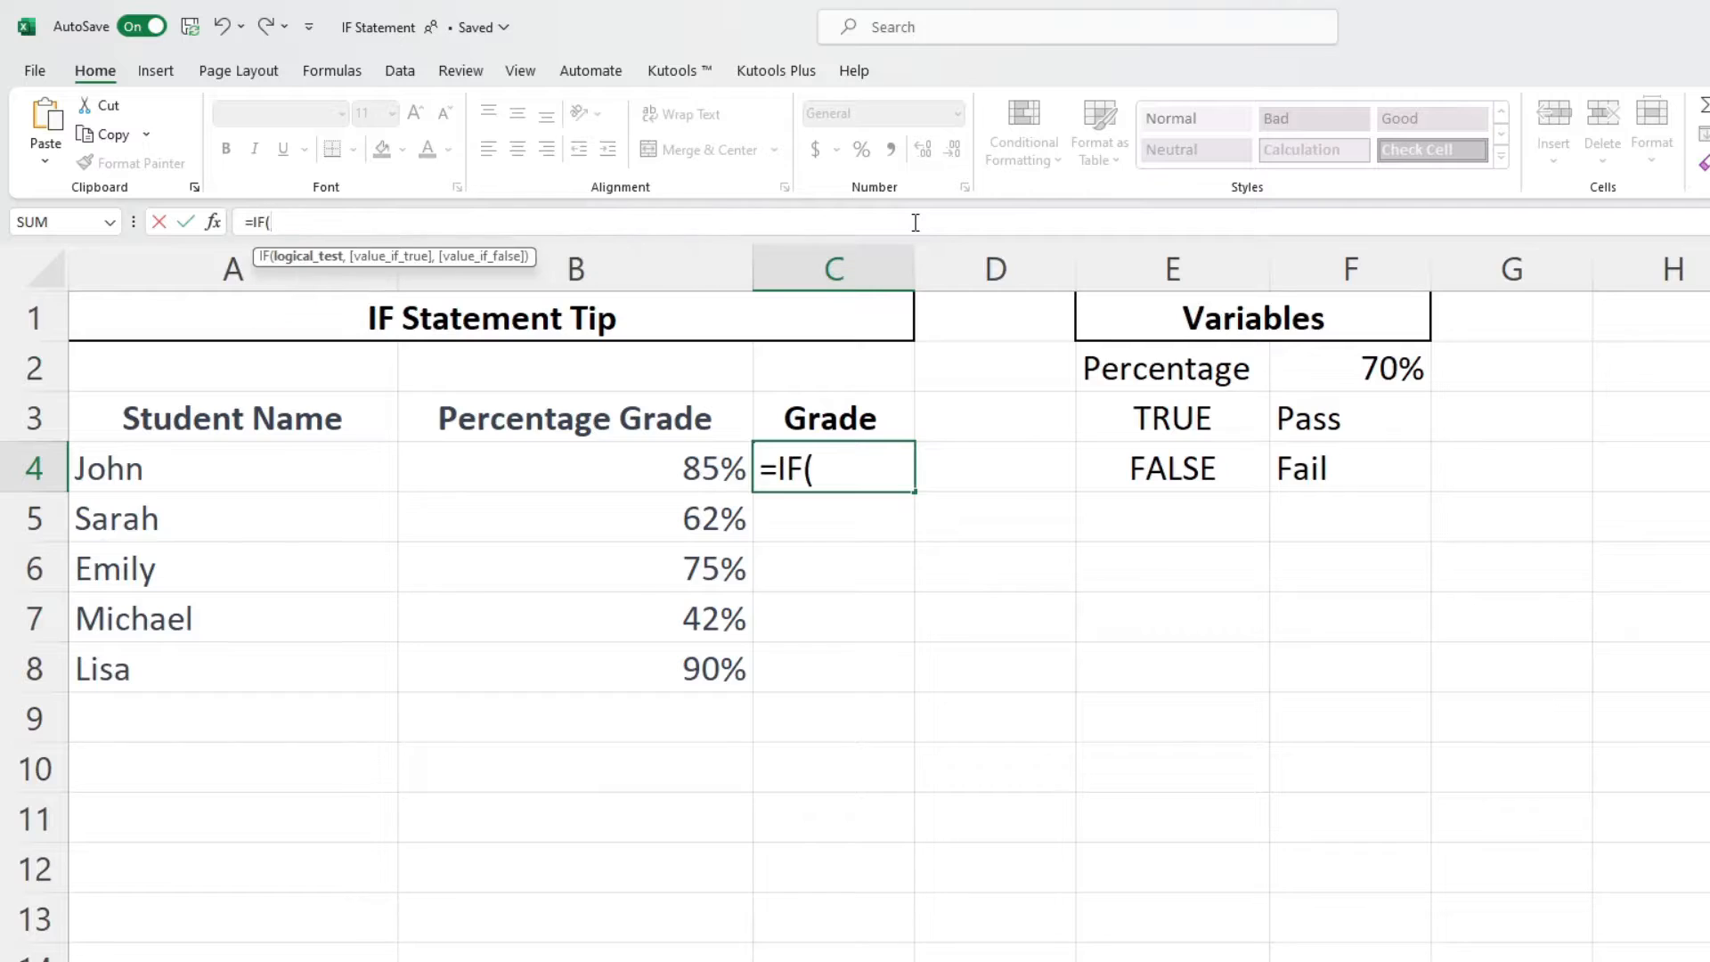
{"action": "left_click", "coordinate": [610, 474]}
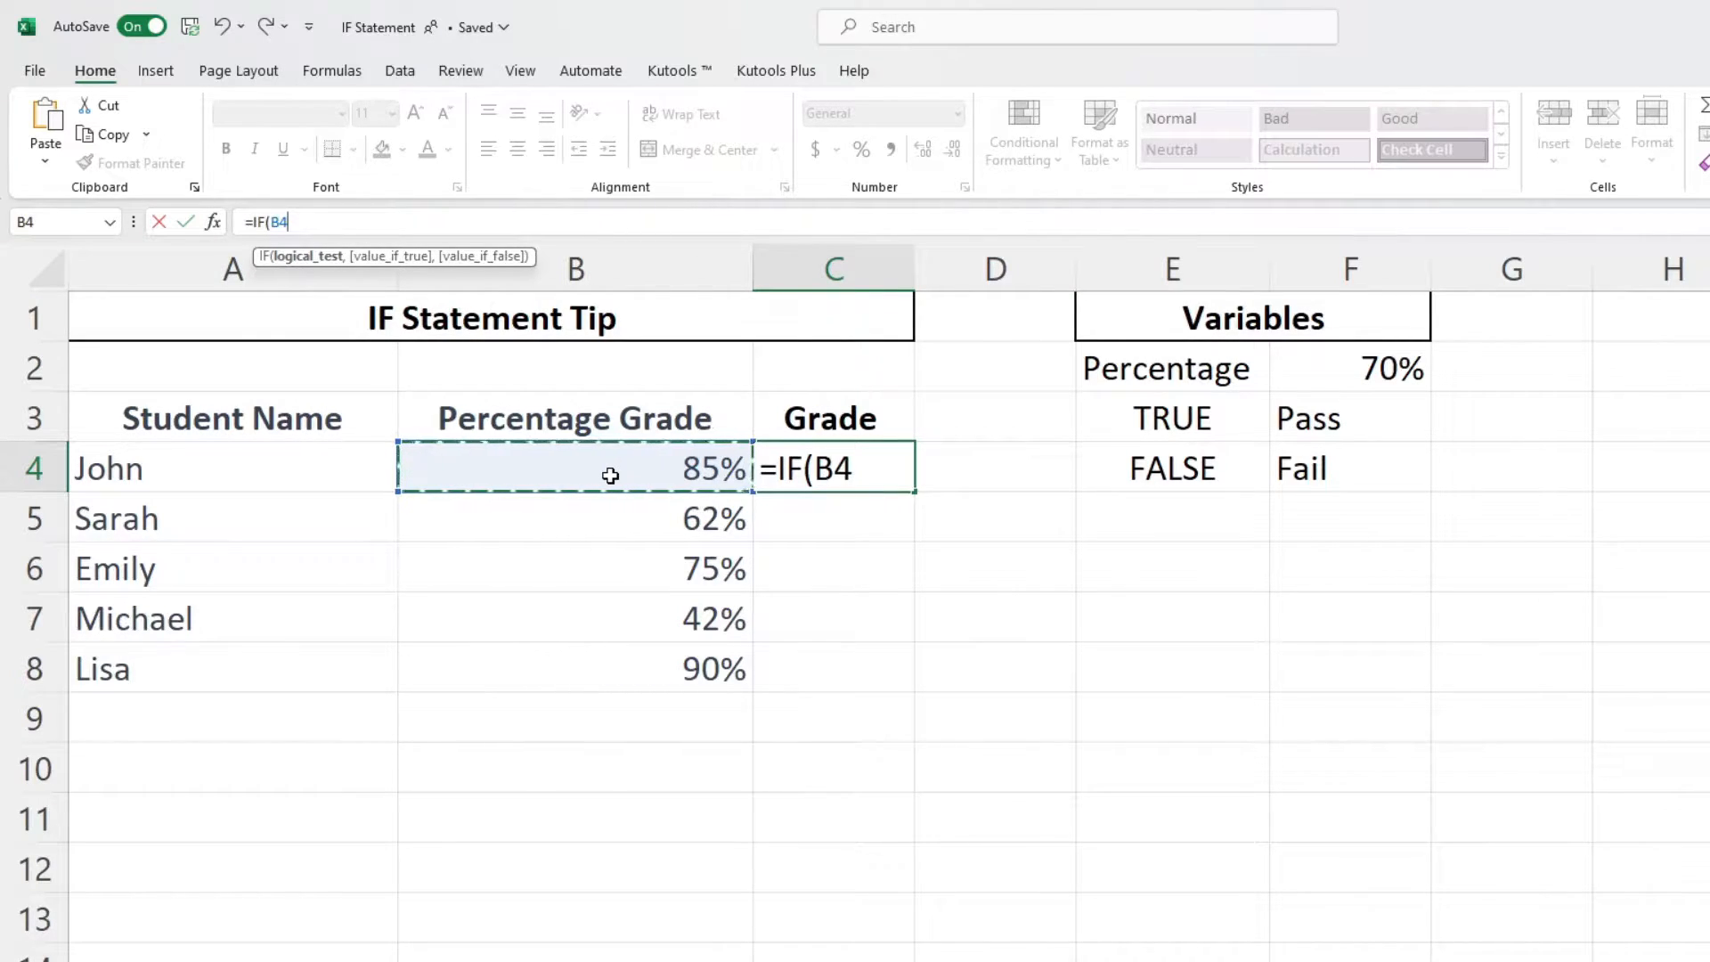
{"action": "type", "text": ">"}
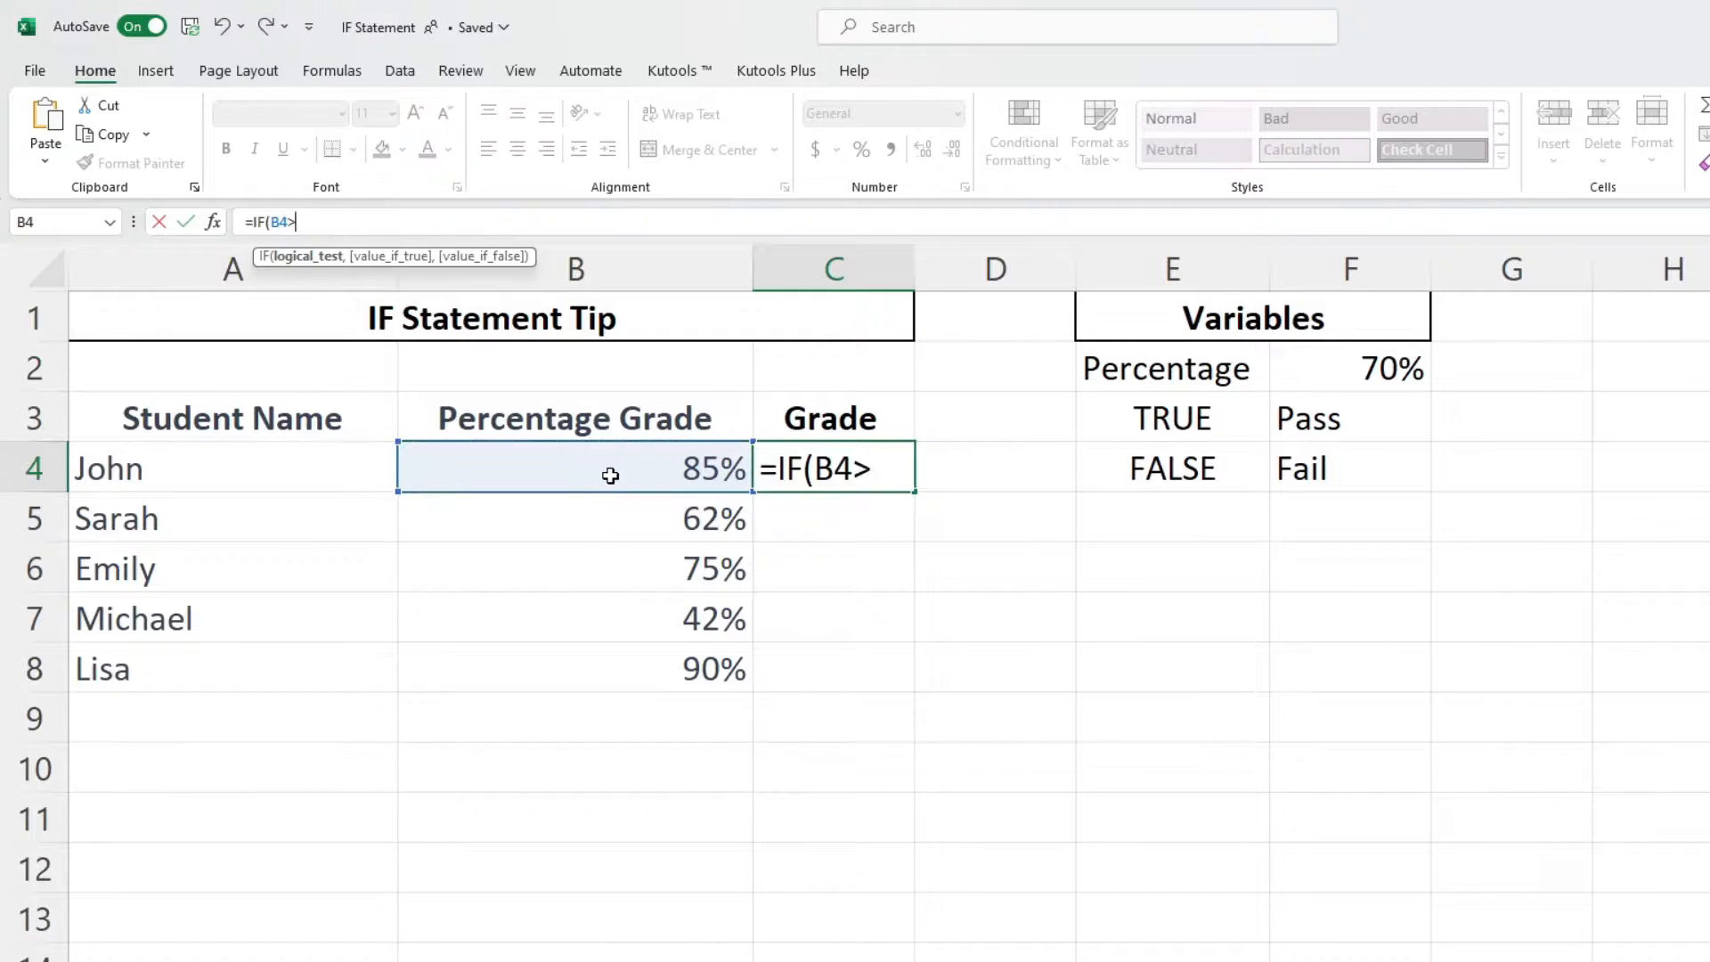
{"action": "type", "text": "="}
{"action": "left_click", "coordinate": [1307, 365]}
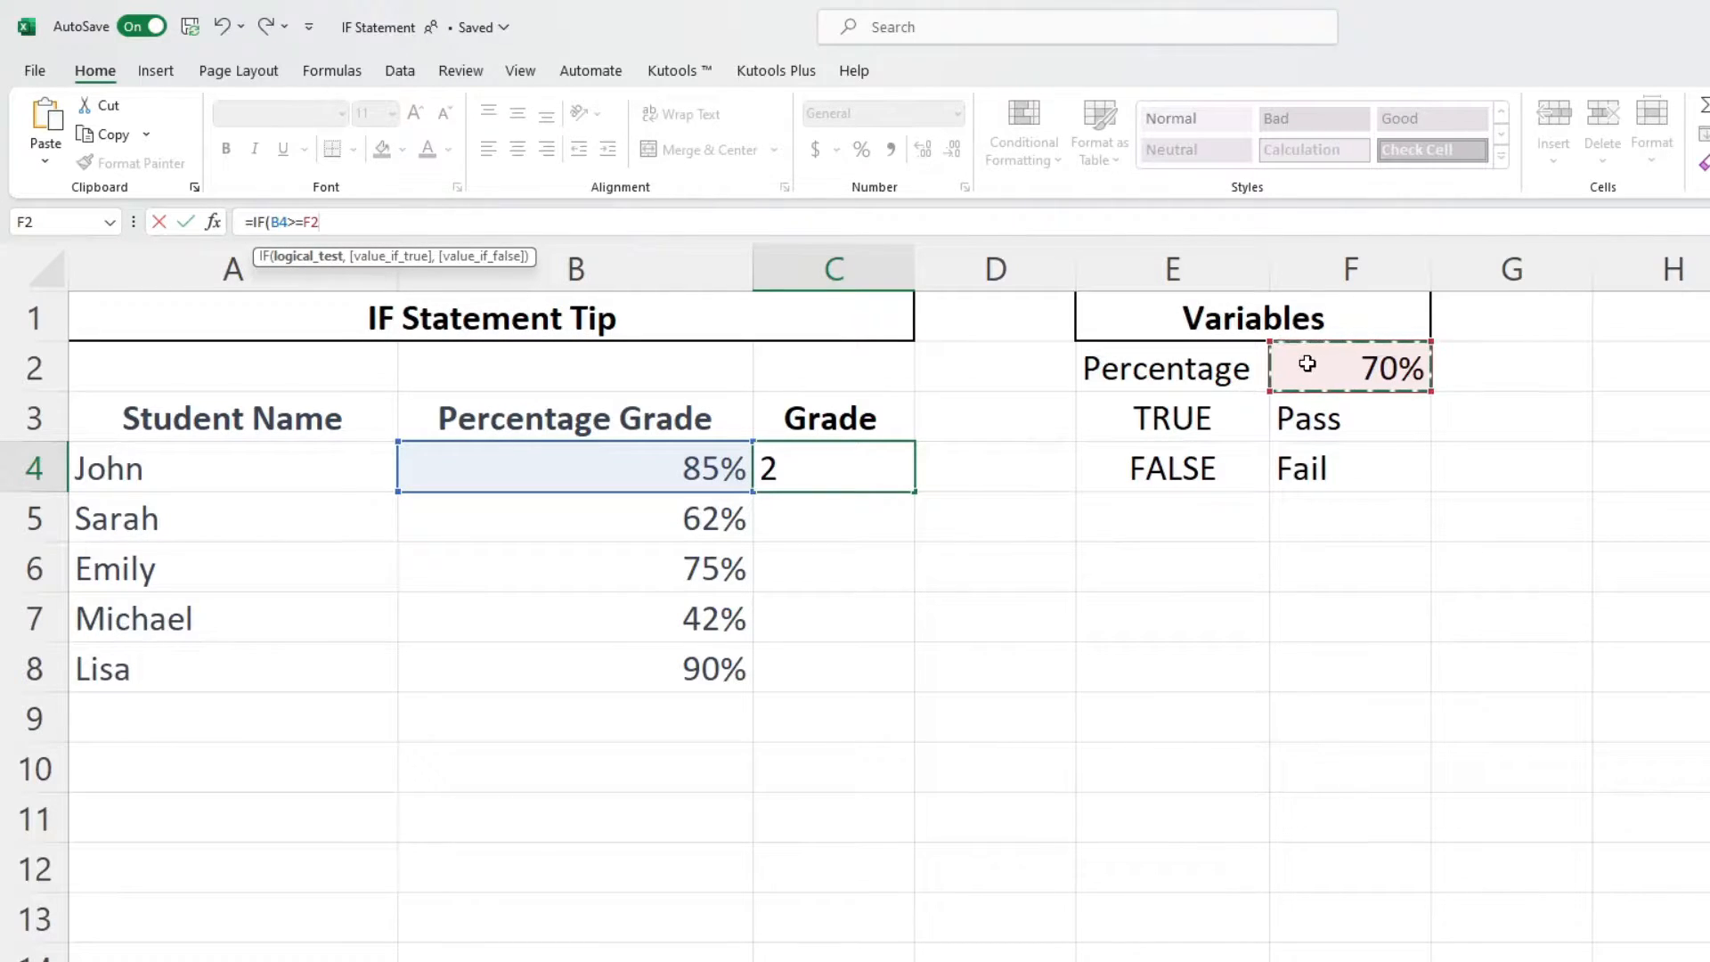
{"action": "key", "text": "F4"}
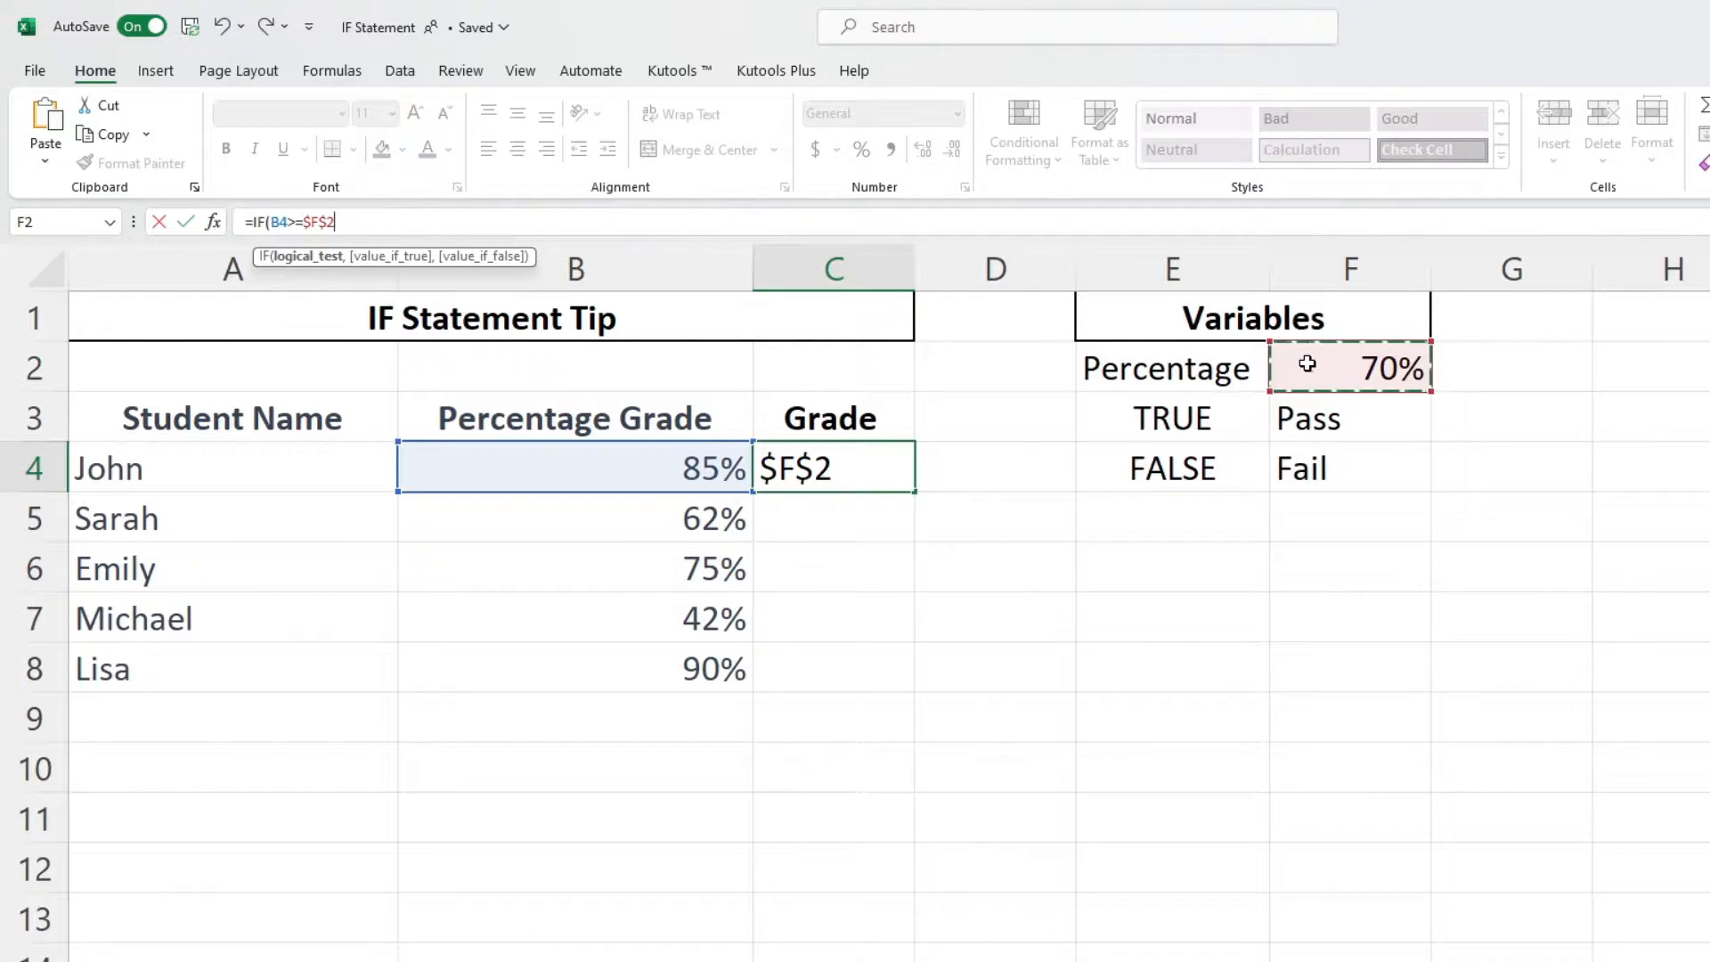
- Use absolute references $F$3 and $F$4 as the true and false values, then close and confirm the formula
{"action": "type", "text": ","}
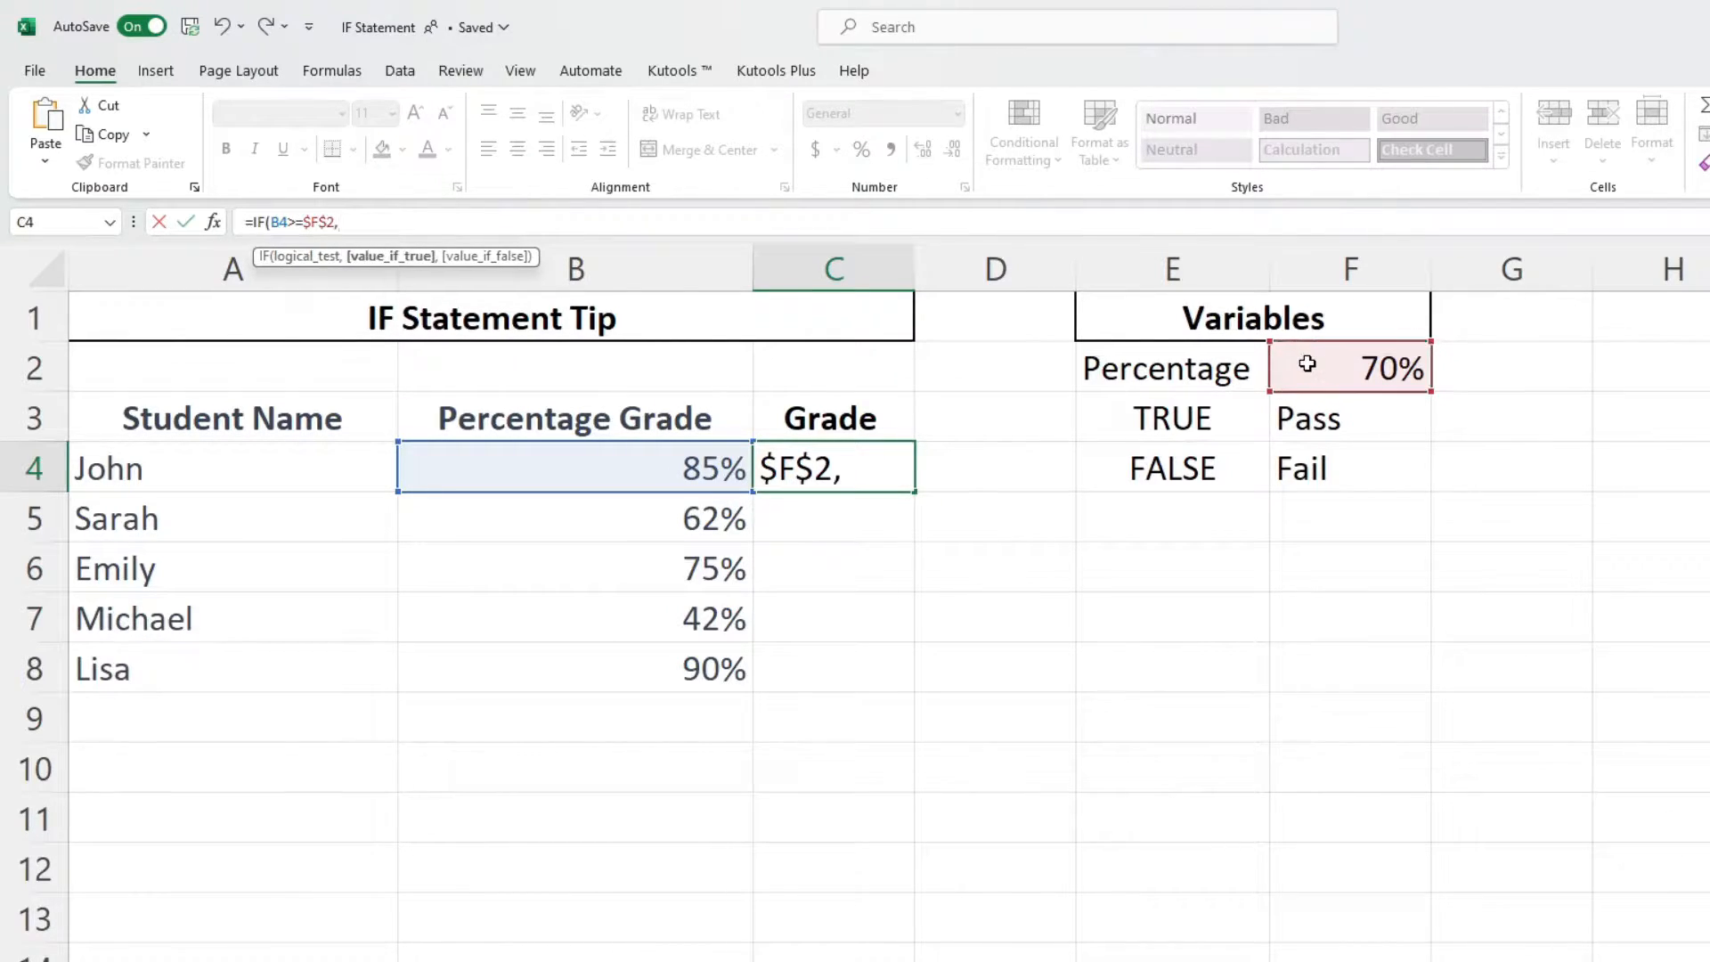
{"action": "left_click", "coordinate": [1381, 424]}
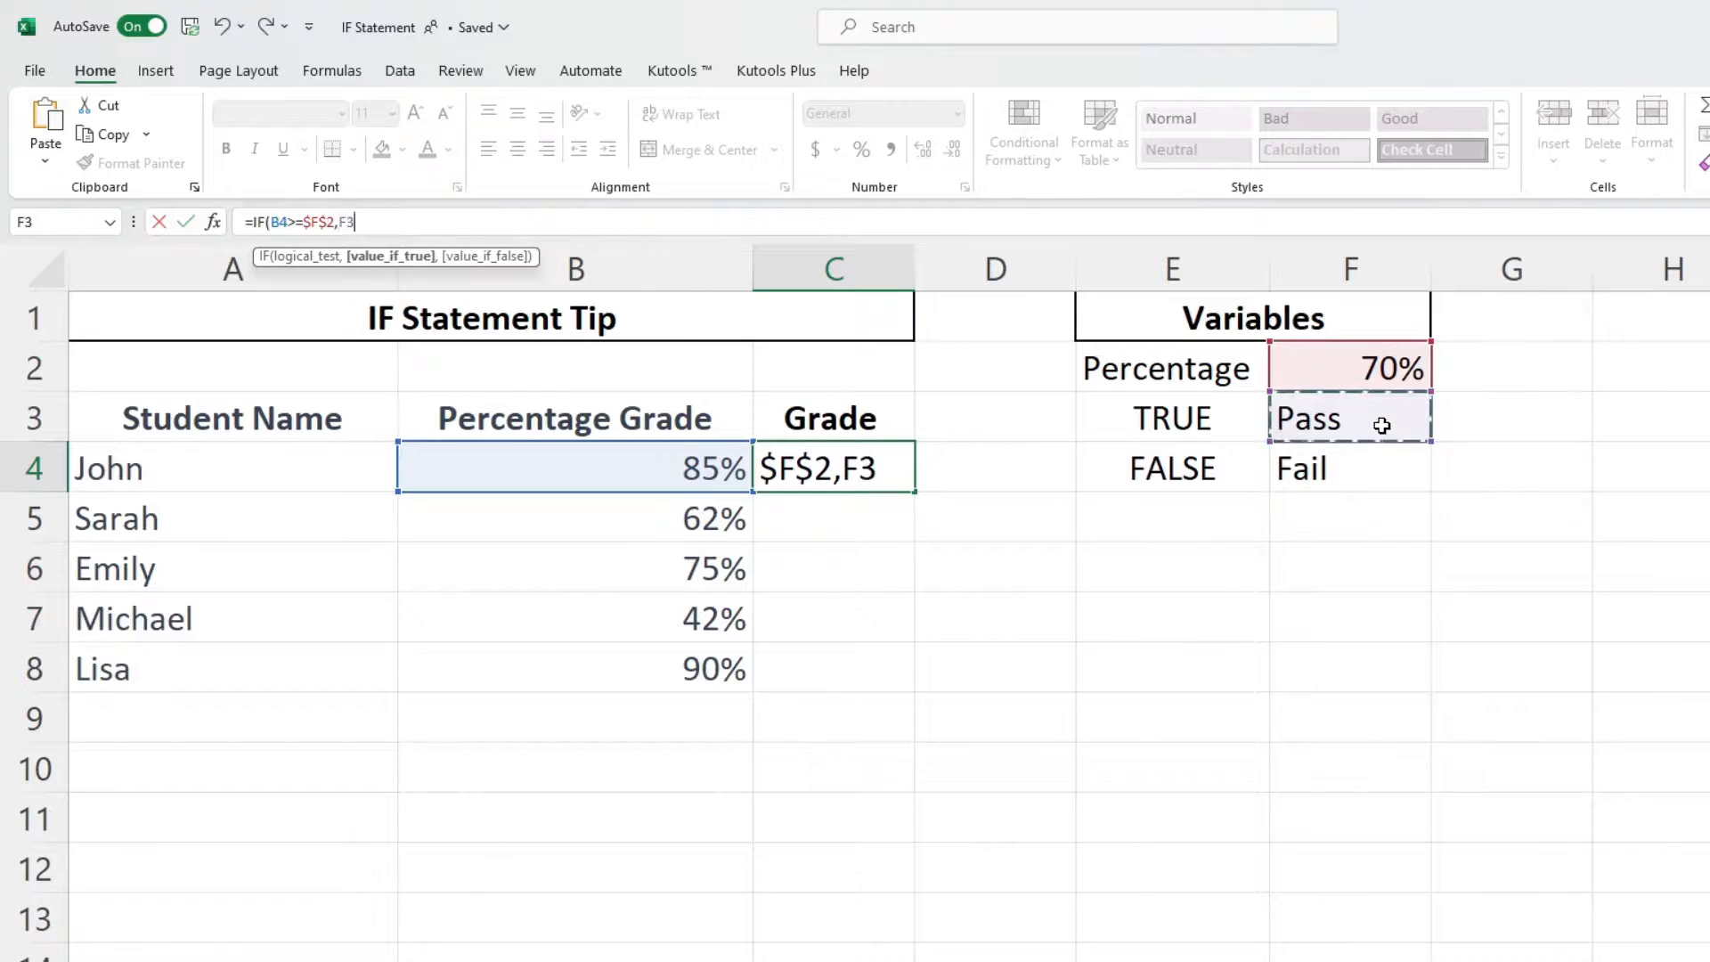
{"action": "key", "text": "F4"}
{"action": "type", "text": ","}
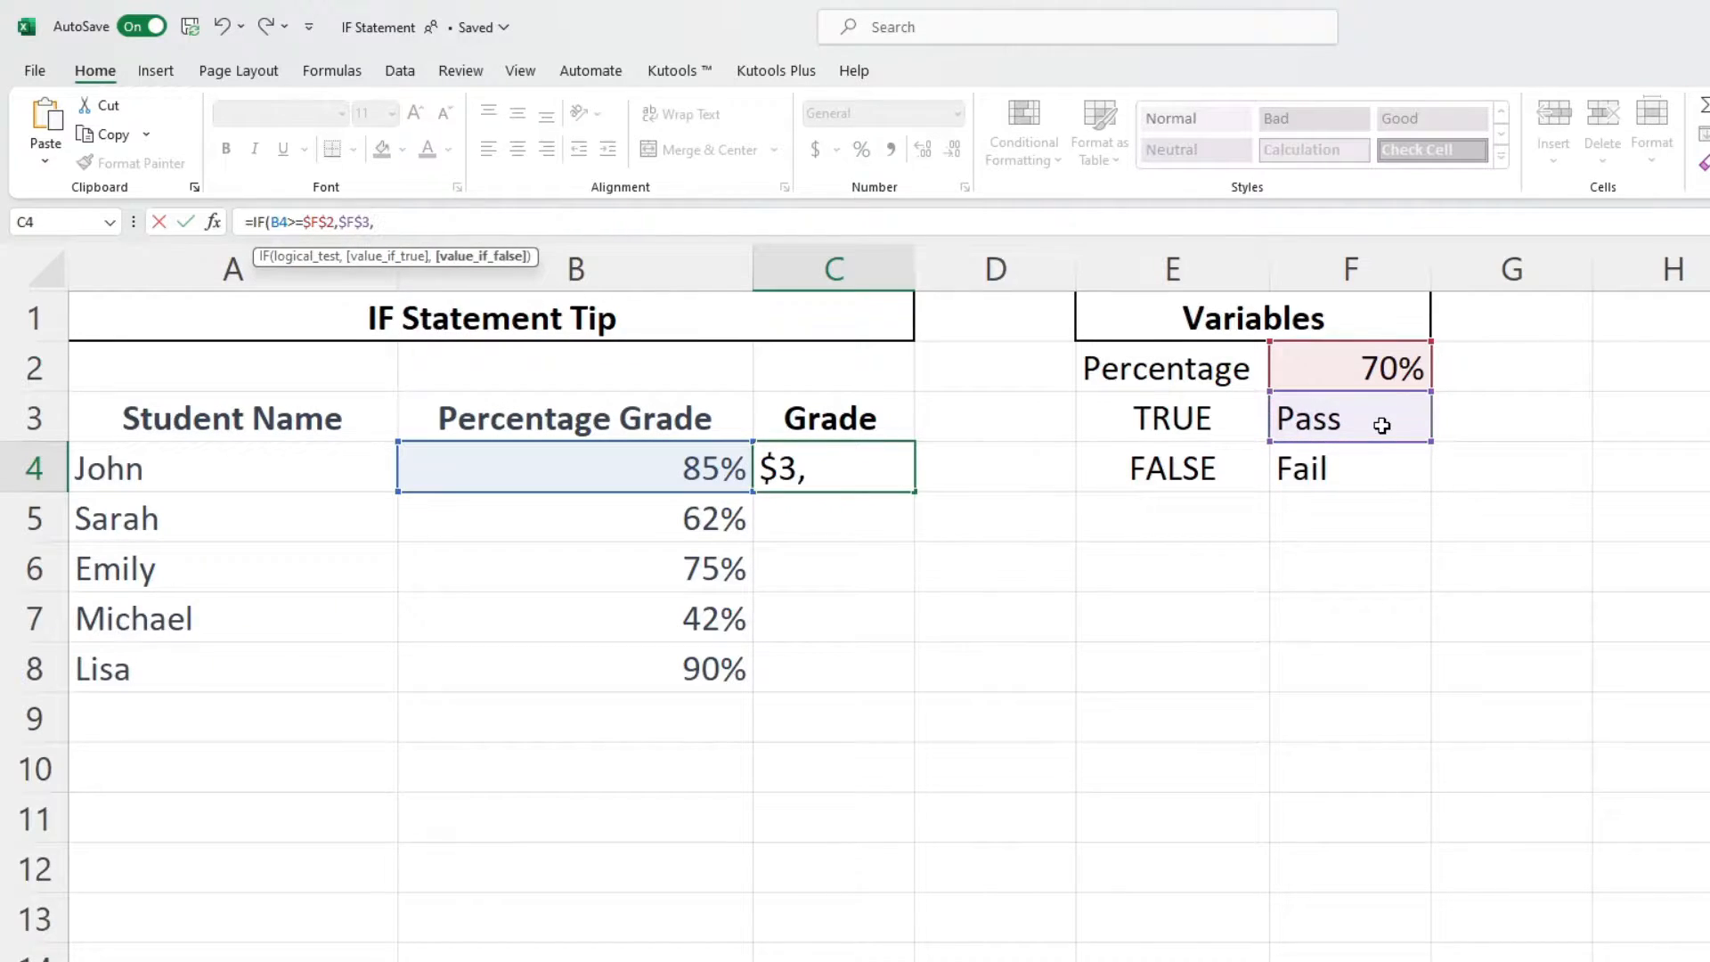
{"action": "left_click", "coordinate": [1402, 463]}
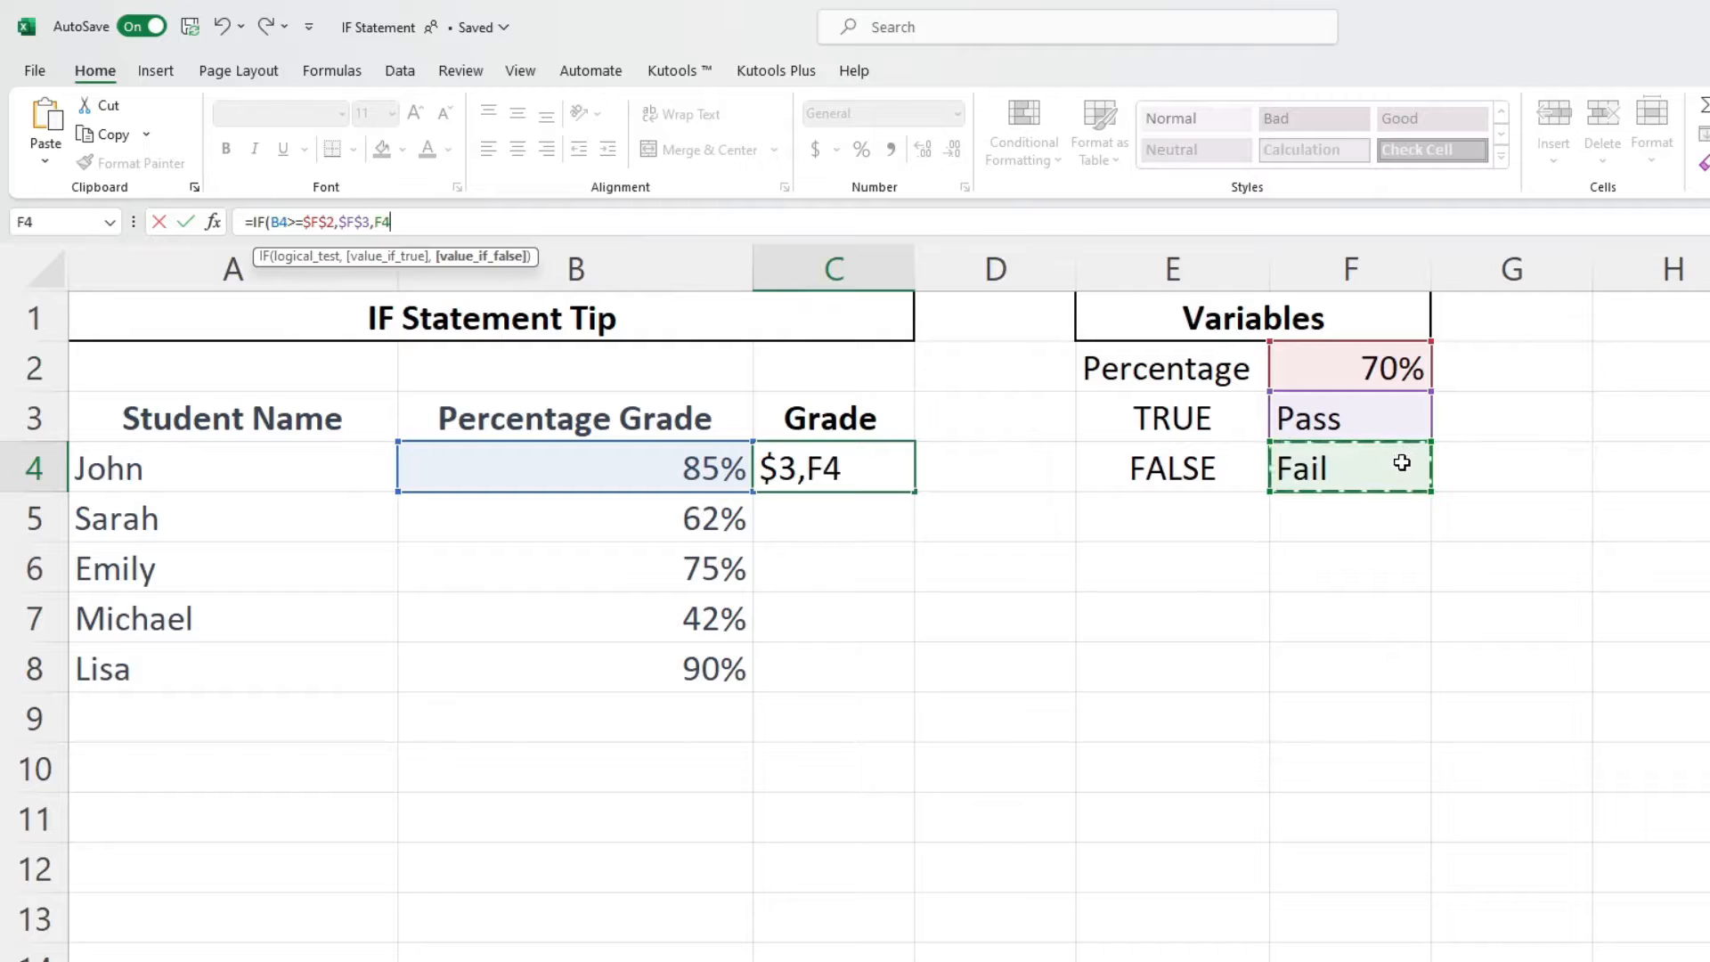
{"action": "key", "text": "F4"}
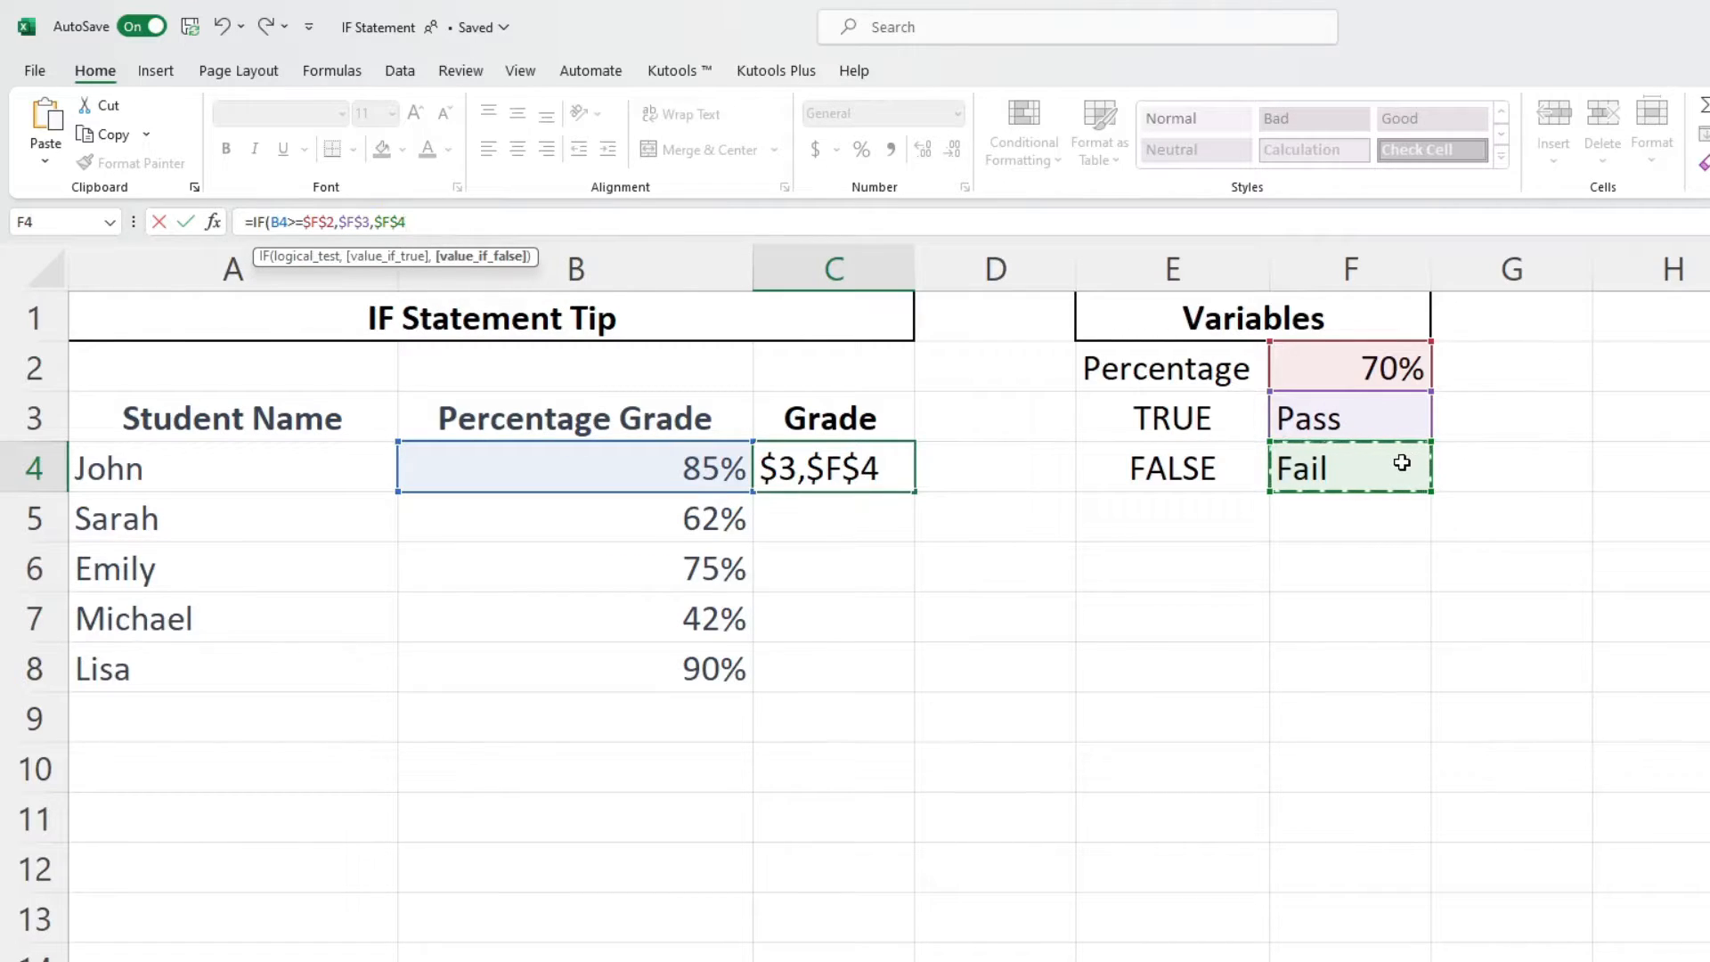
{"action": "type", "text": ")"}
{"action": "key", "text": "Return"}
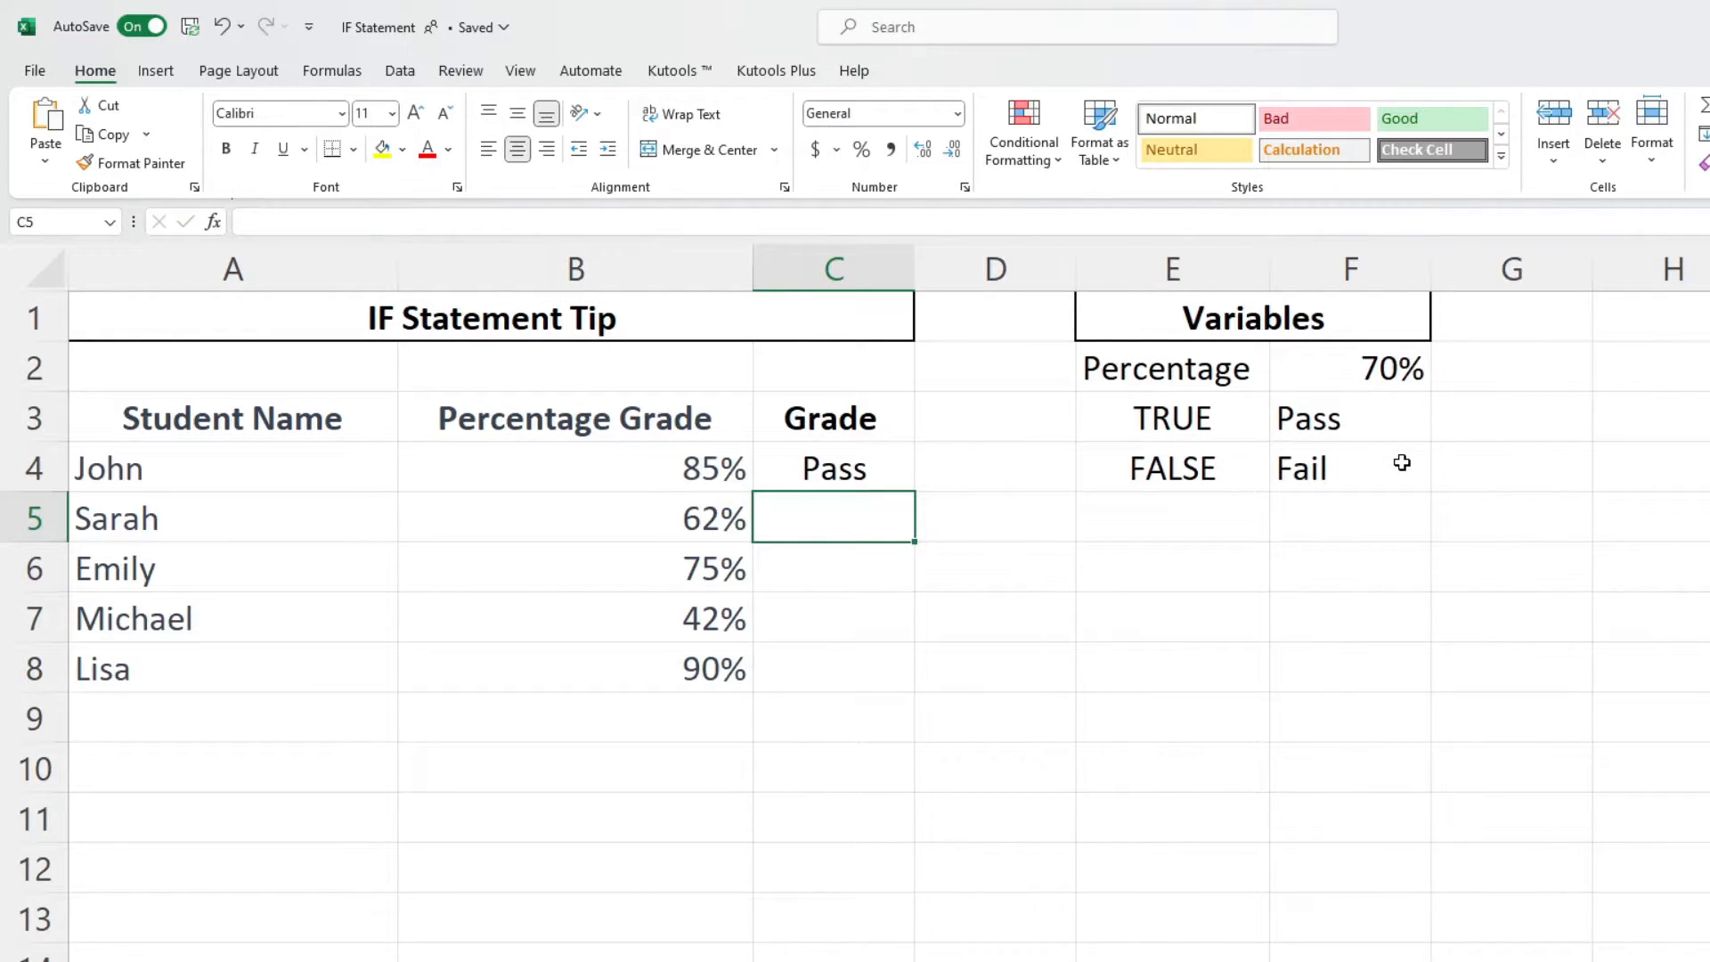
- Fill the variable-based formula from C4 down through C8
{"action": "left_click", "coordinate": [895, 470]}
{"action": "double_click", "coordinate": [914, 492]}
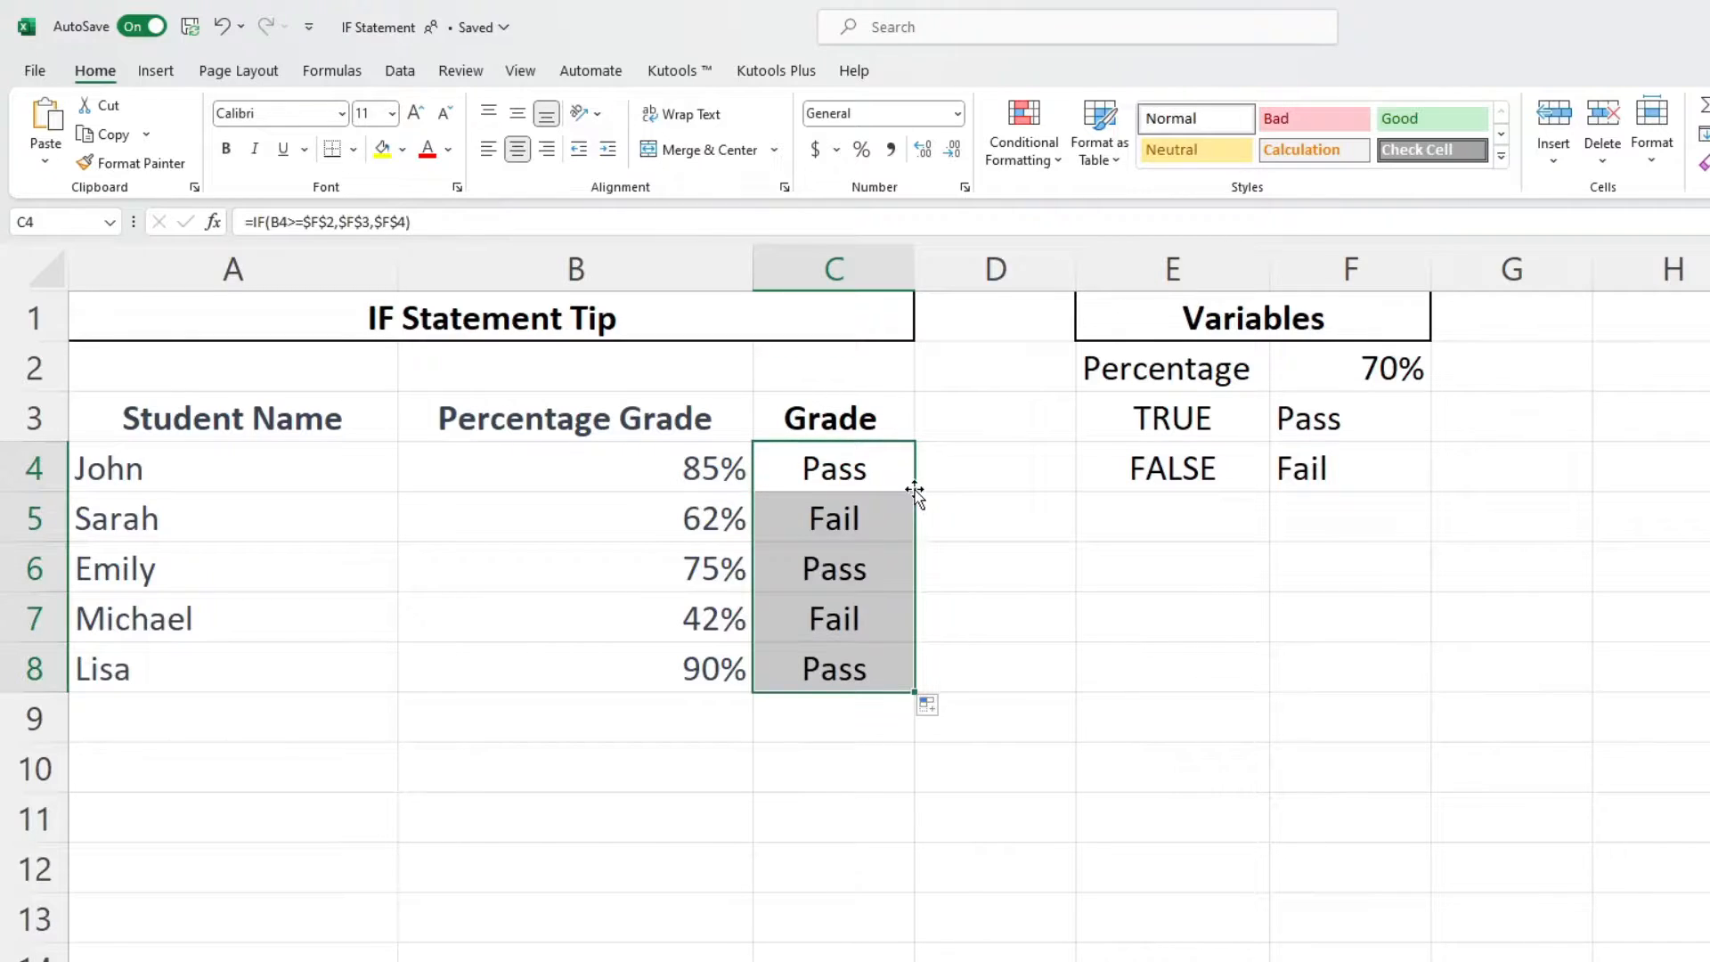
{"action": "left_click", "coordinate": [980, 462]}
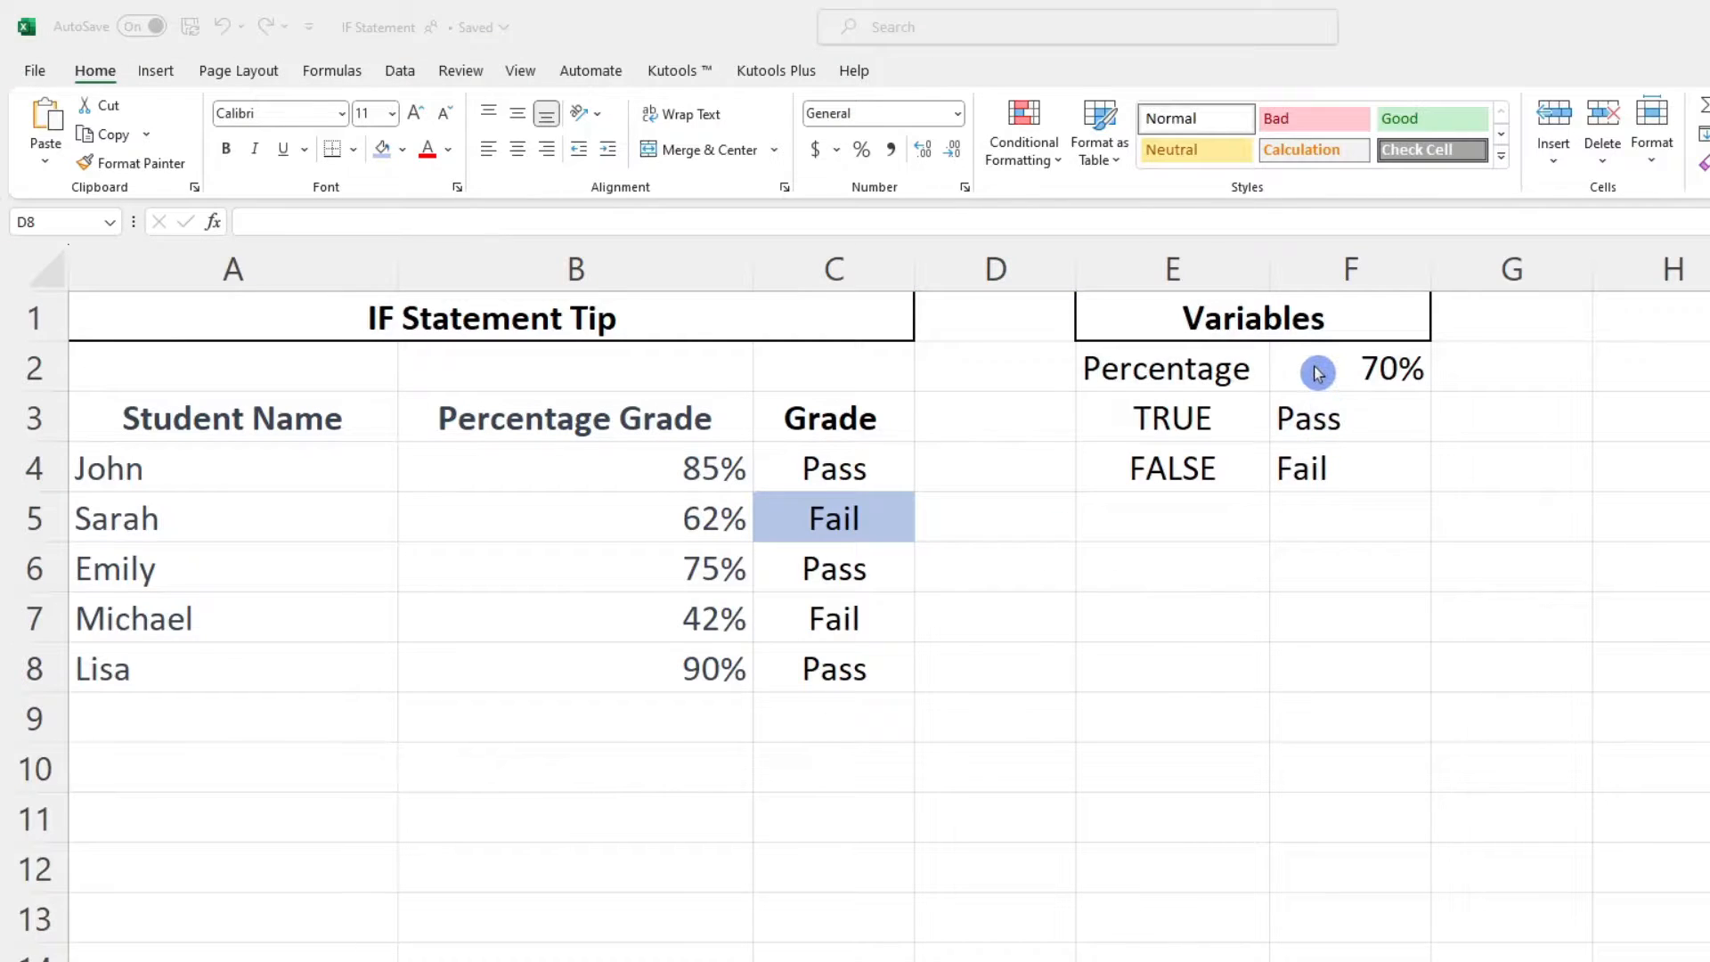
- Change the percentage threshold in F2 to 60%
{"action": "left_click", "coordinate": [1318, 370]}
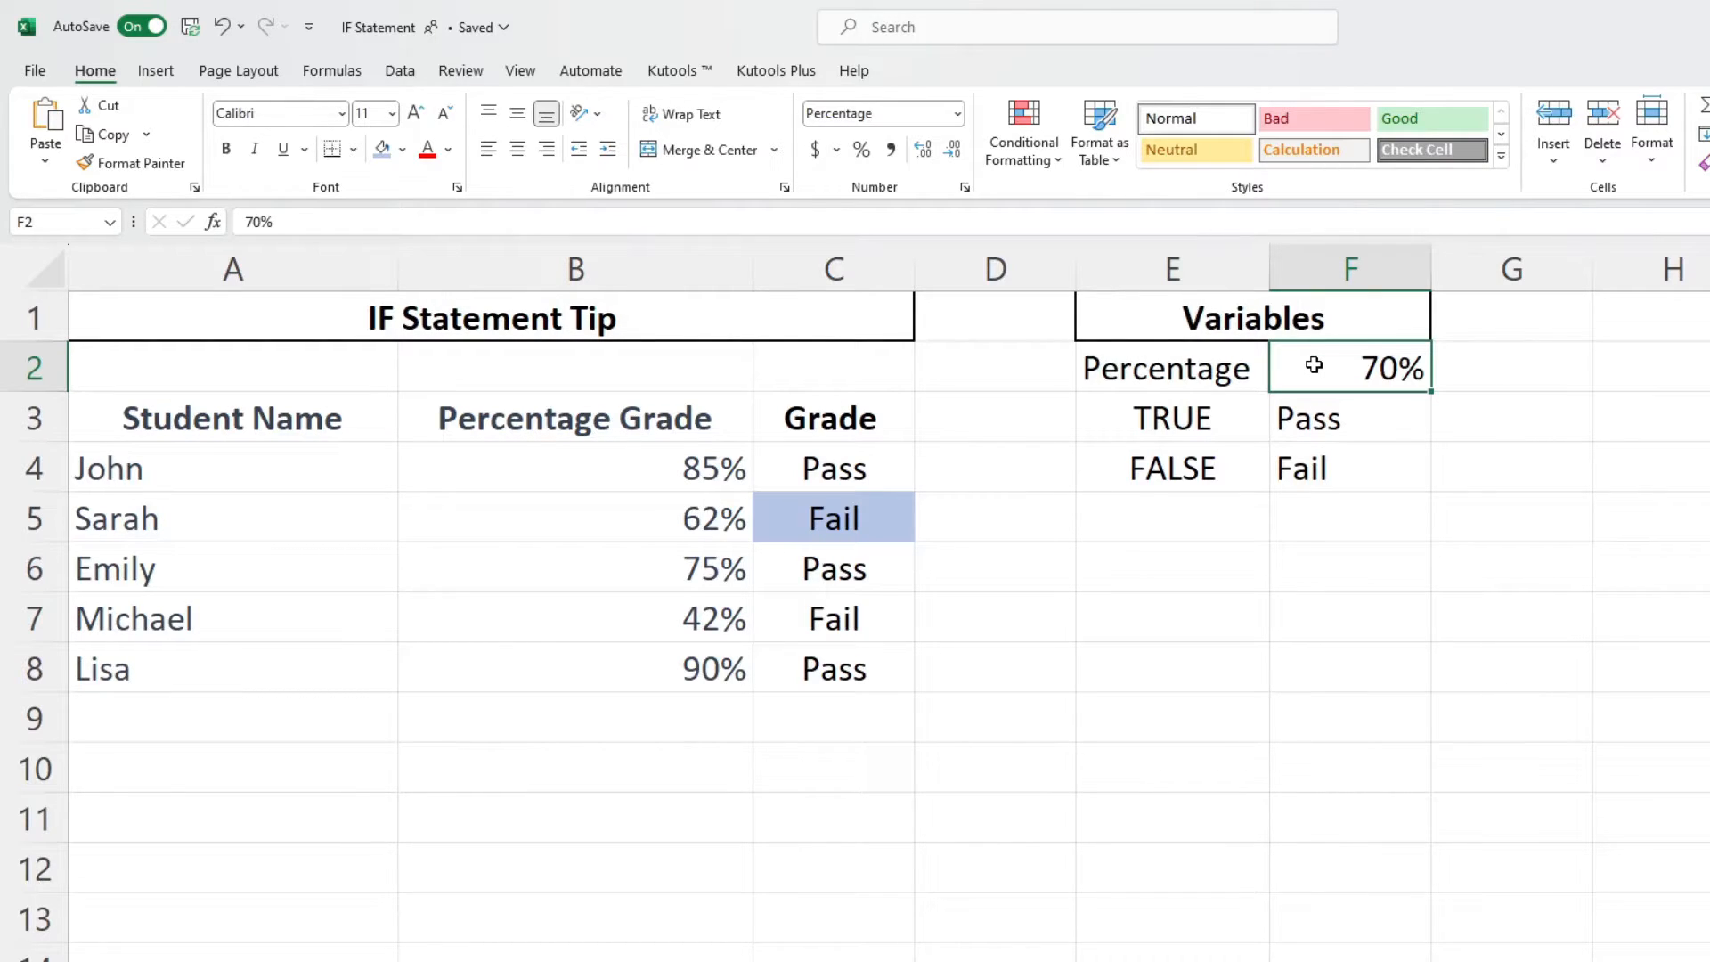
{"action": "type", "text": "60"}
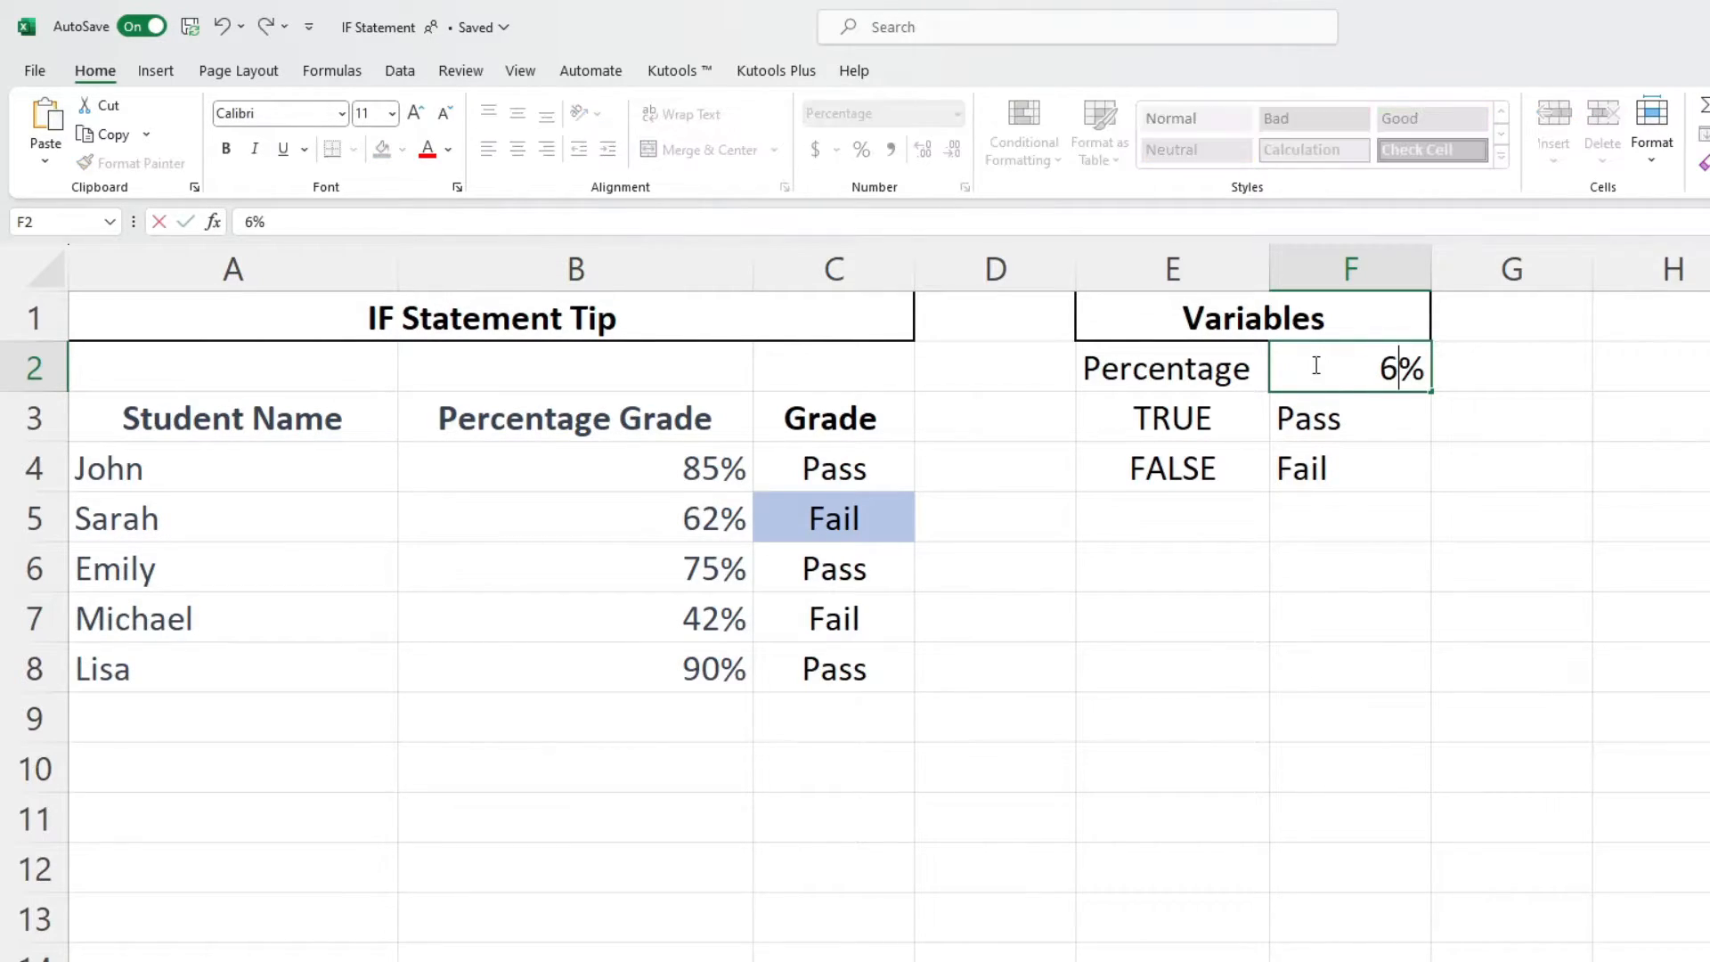
{"action": "key", "text": "Return"}
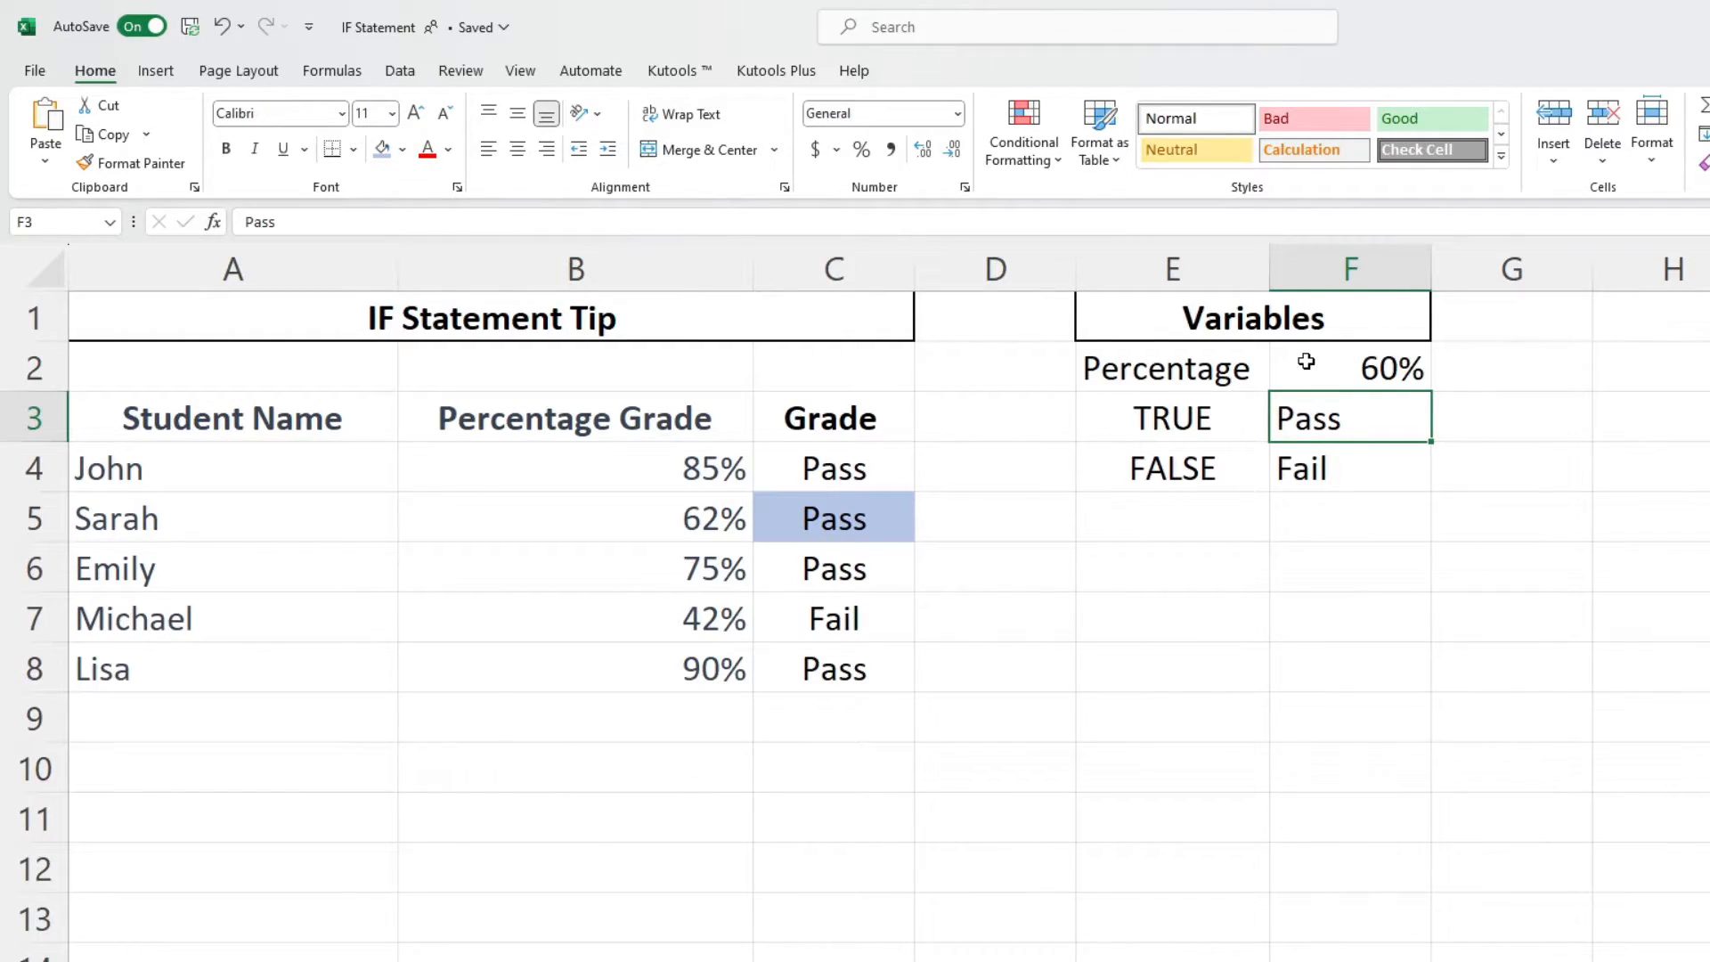
- Inspect C4's formula and the variable cells F2 and F3
{"action": "left_click", "coordinate": [879, 466]}
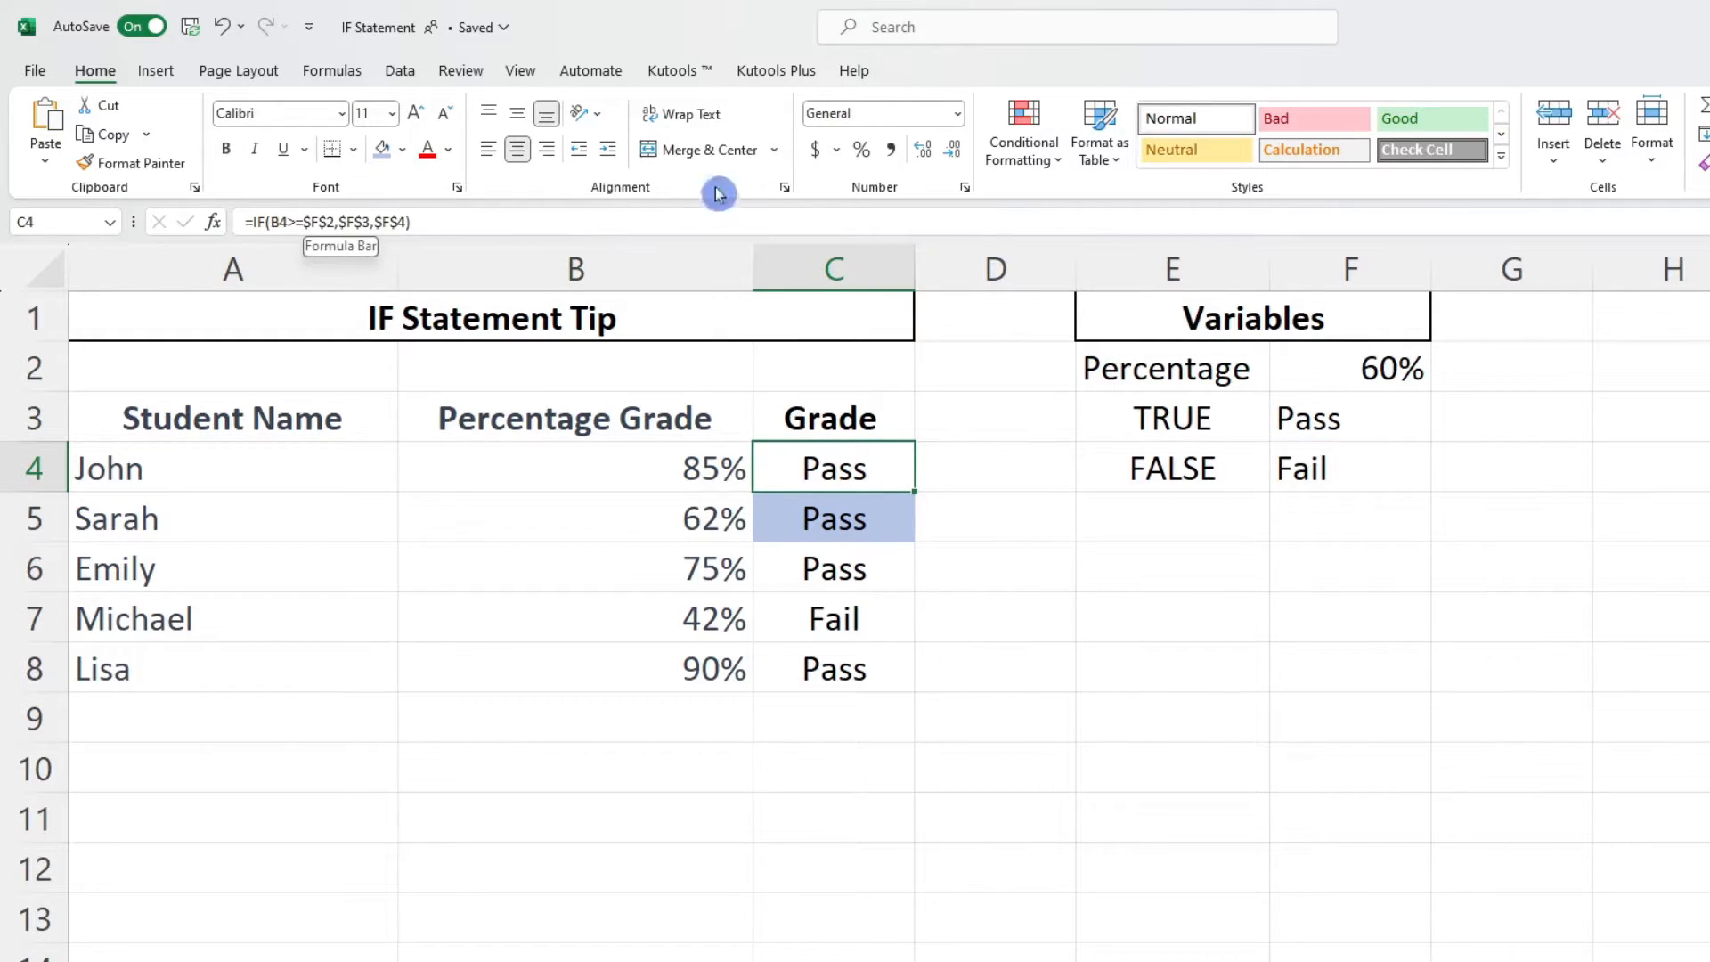
{"action": "left_click", "coordinate": [1320, 374]}
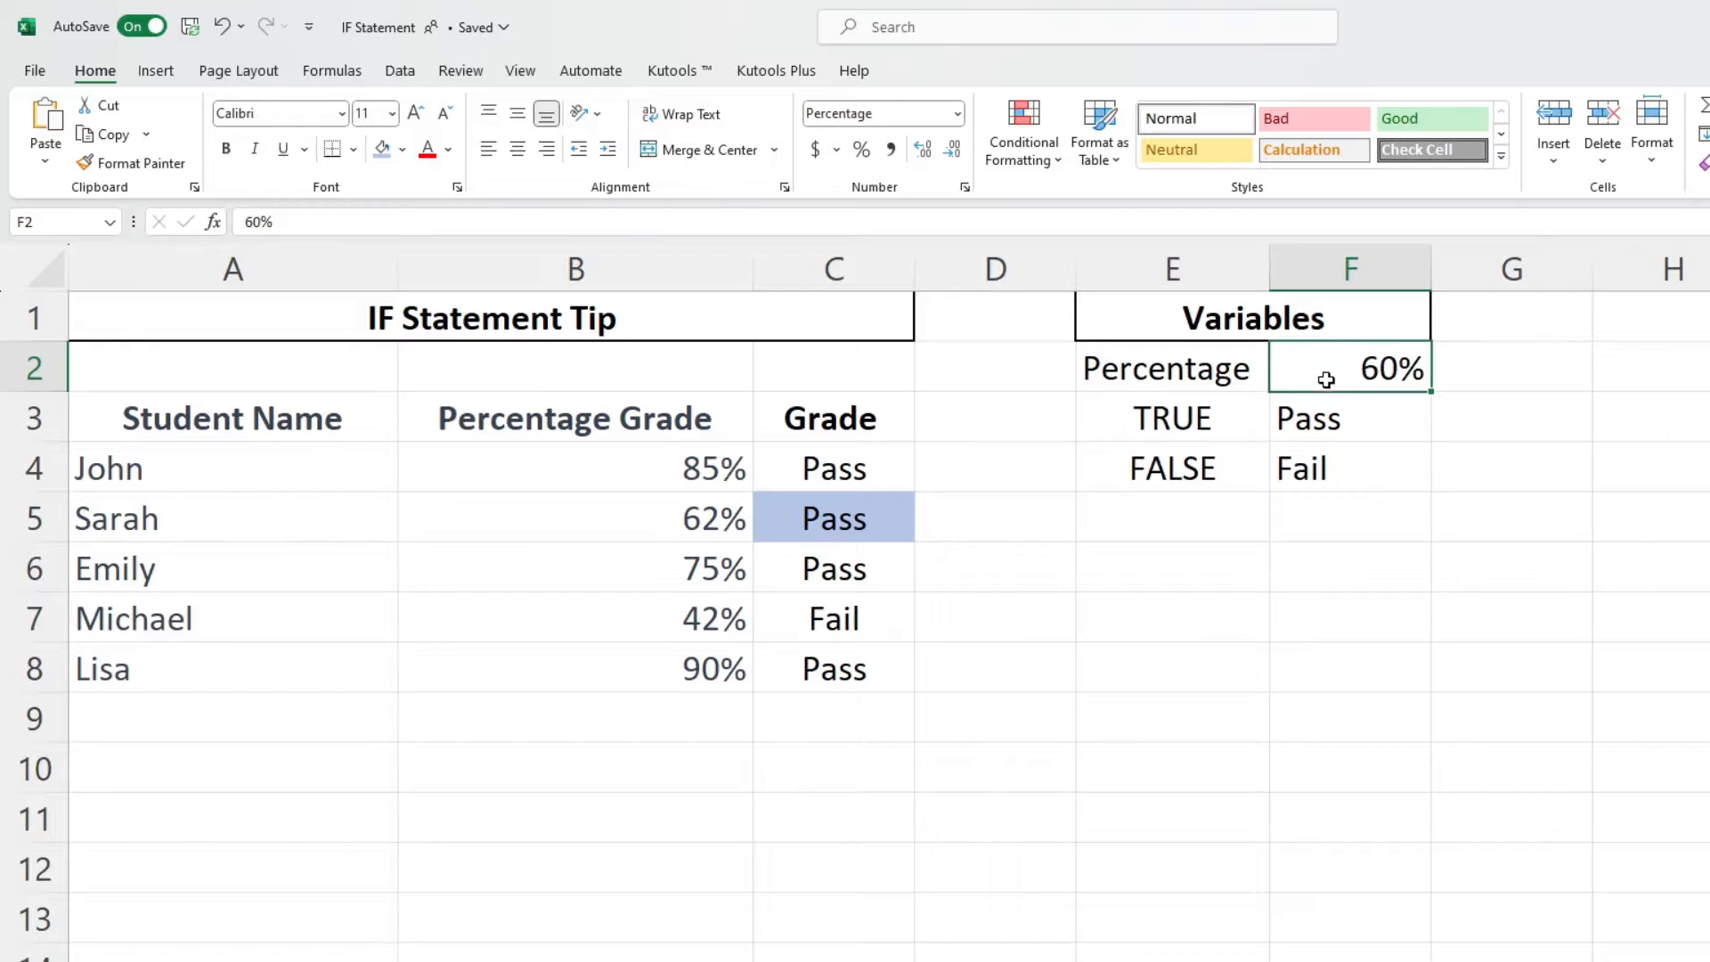
{"action": "left_click", "coordinate": [1357, 420]}
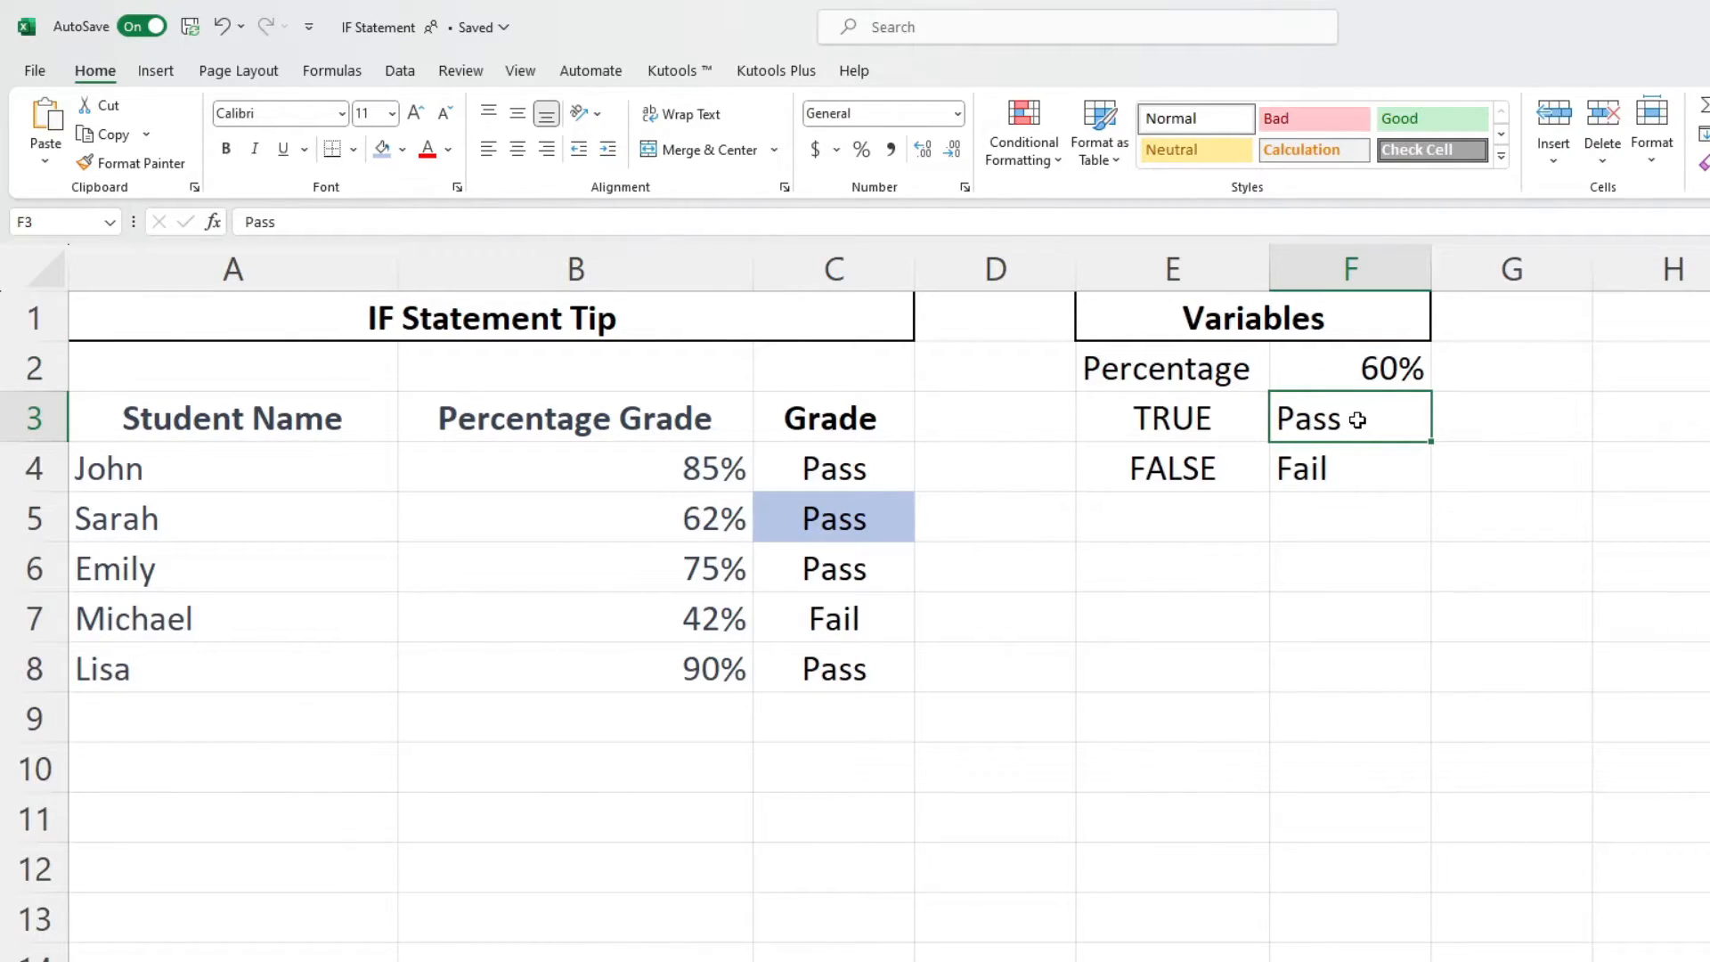
{"action": "type", "text": "Subscribe"}
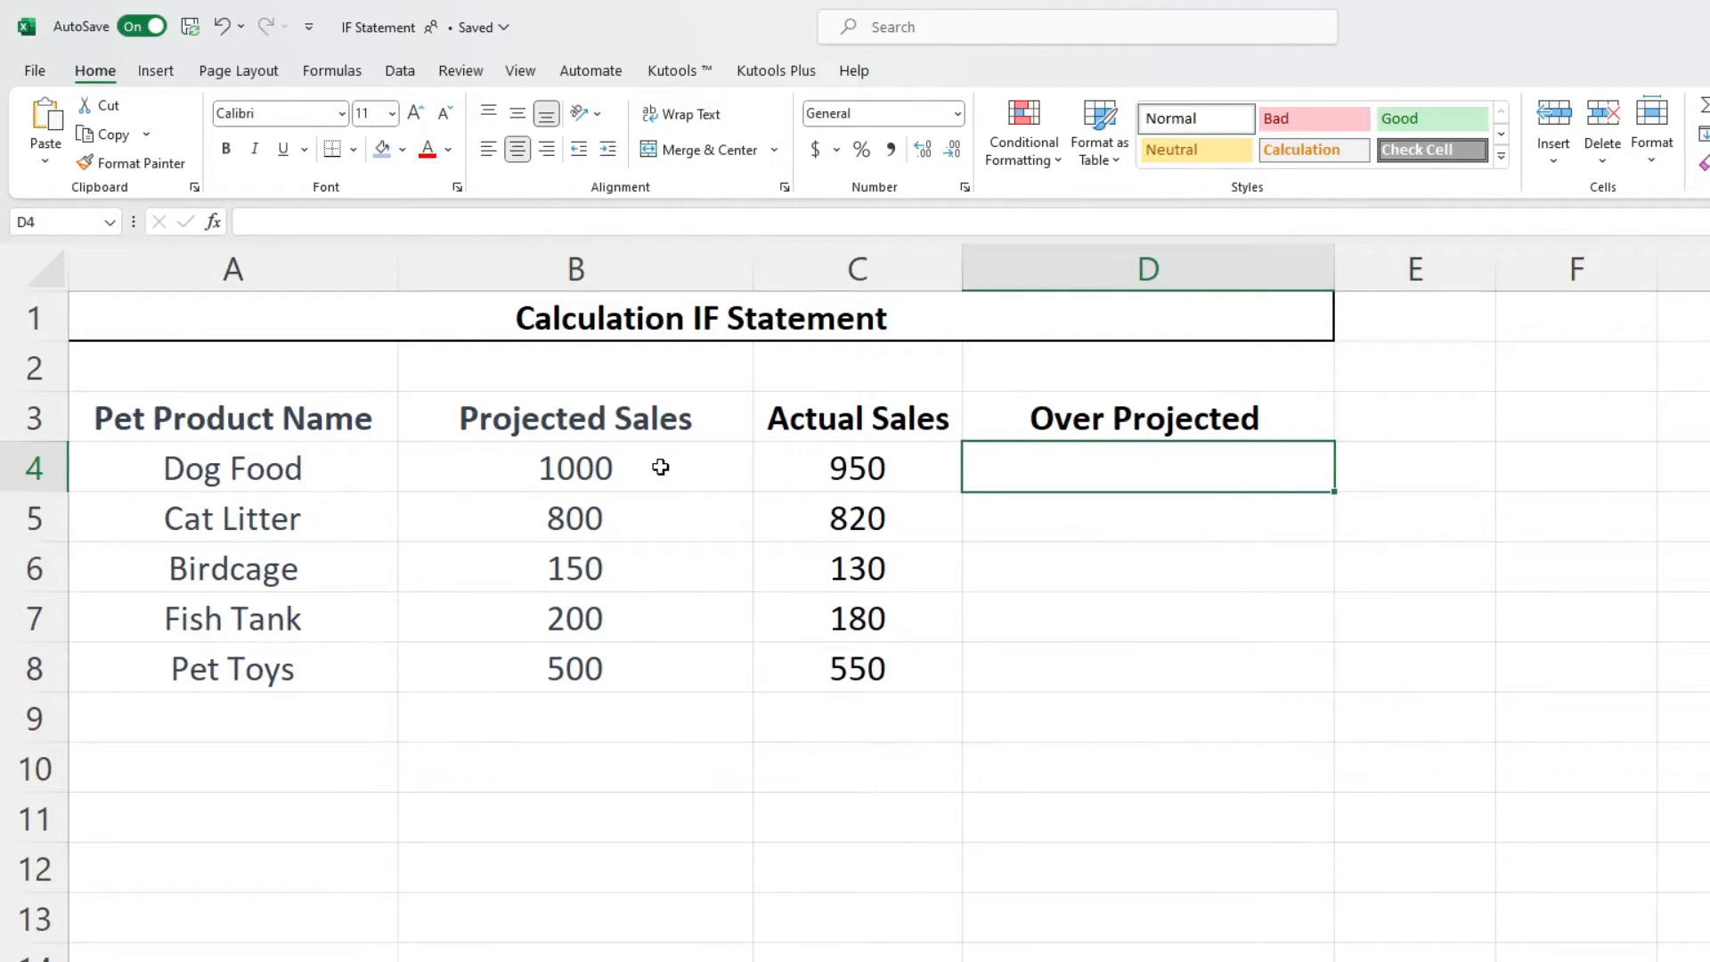
- Enter =IF(C4>B4,C4-B4,0) in D4 so the over-projection amount is returned, otherwise 0
{"action": "left_click", "coordinate": [614, 224]}
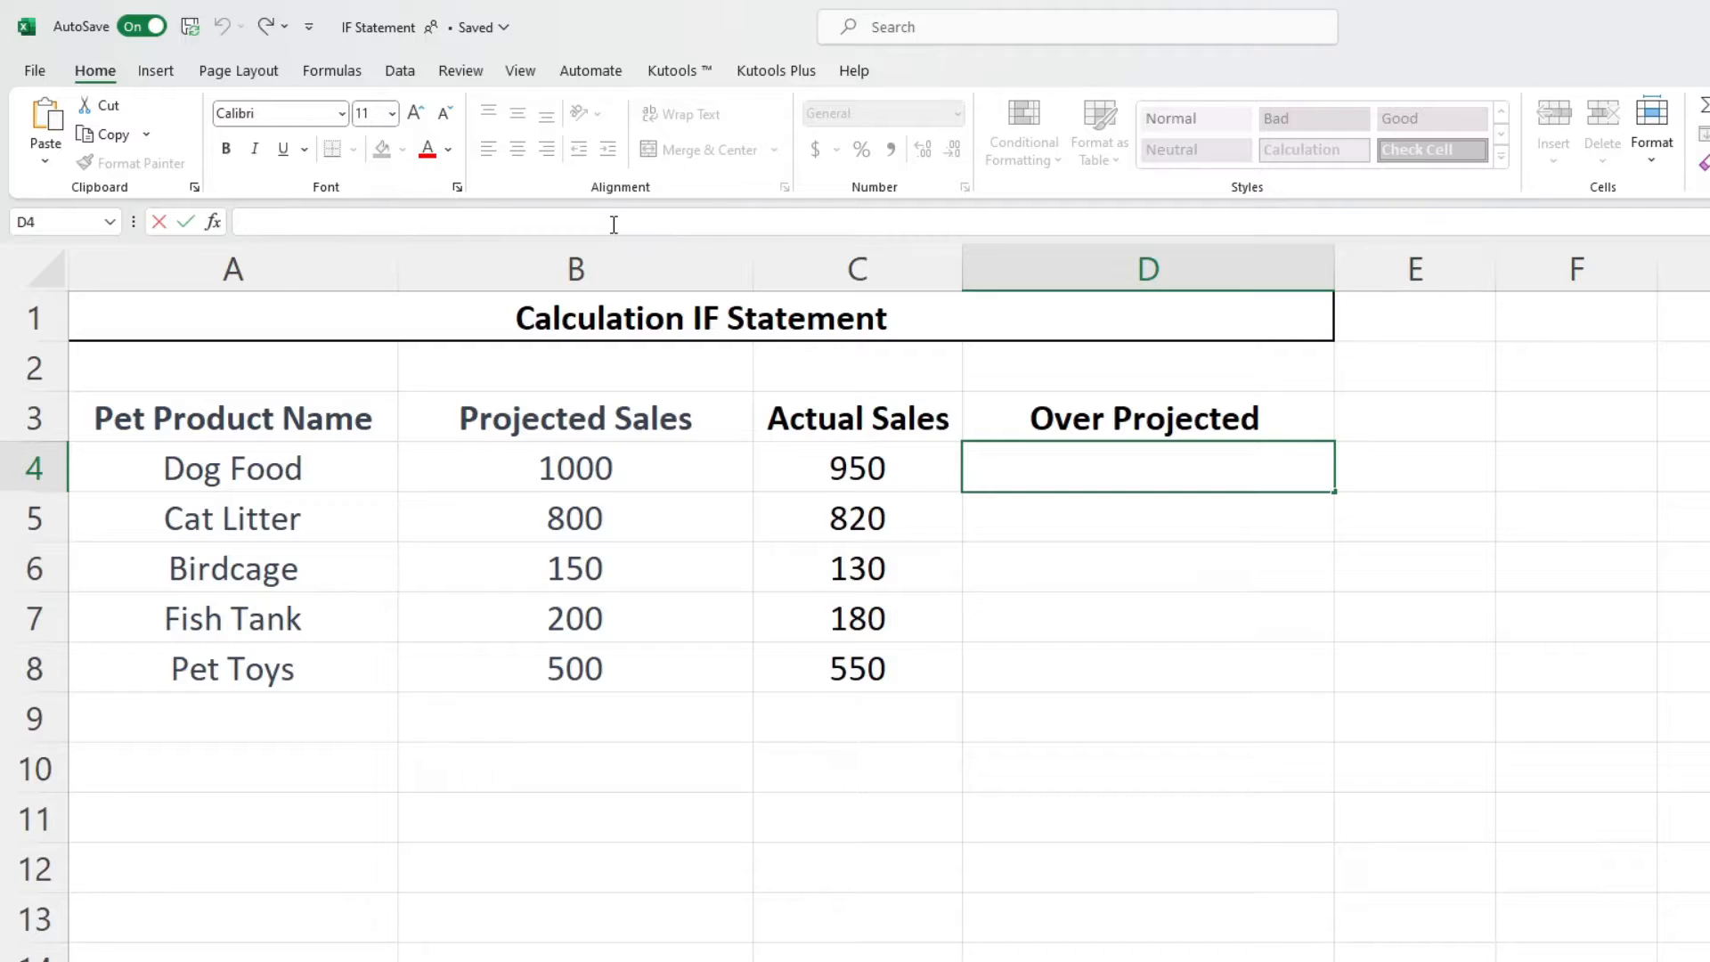
{"action": "type", "text": "=IF("}
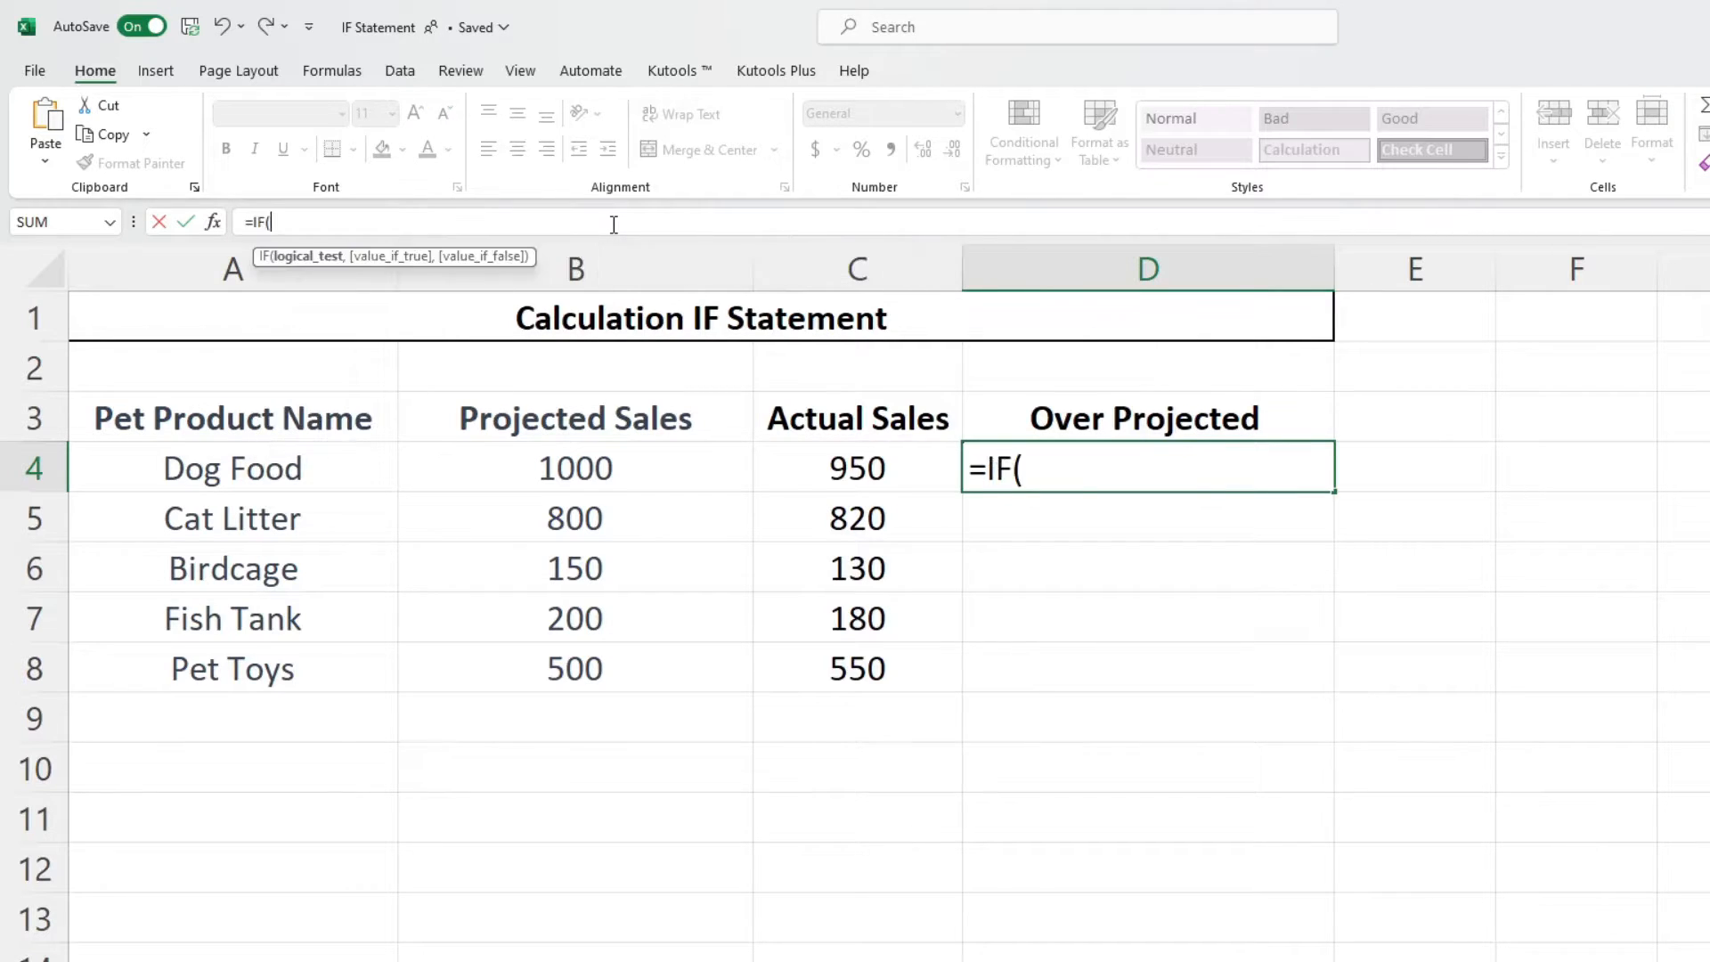
{"action": "left_click", "coordinate": [901, 472]}
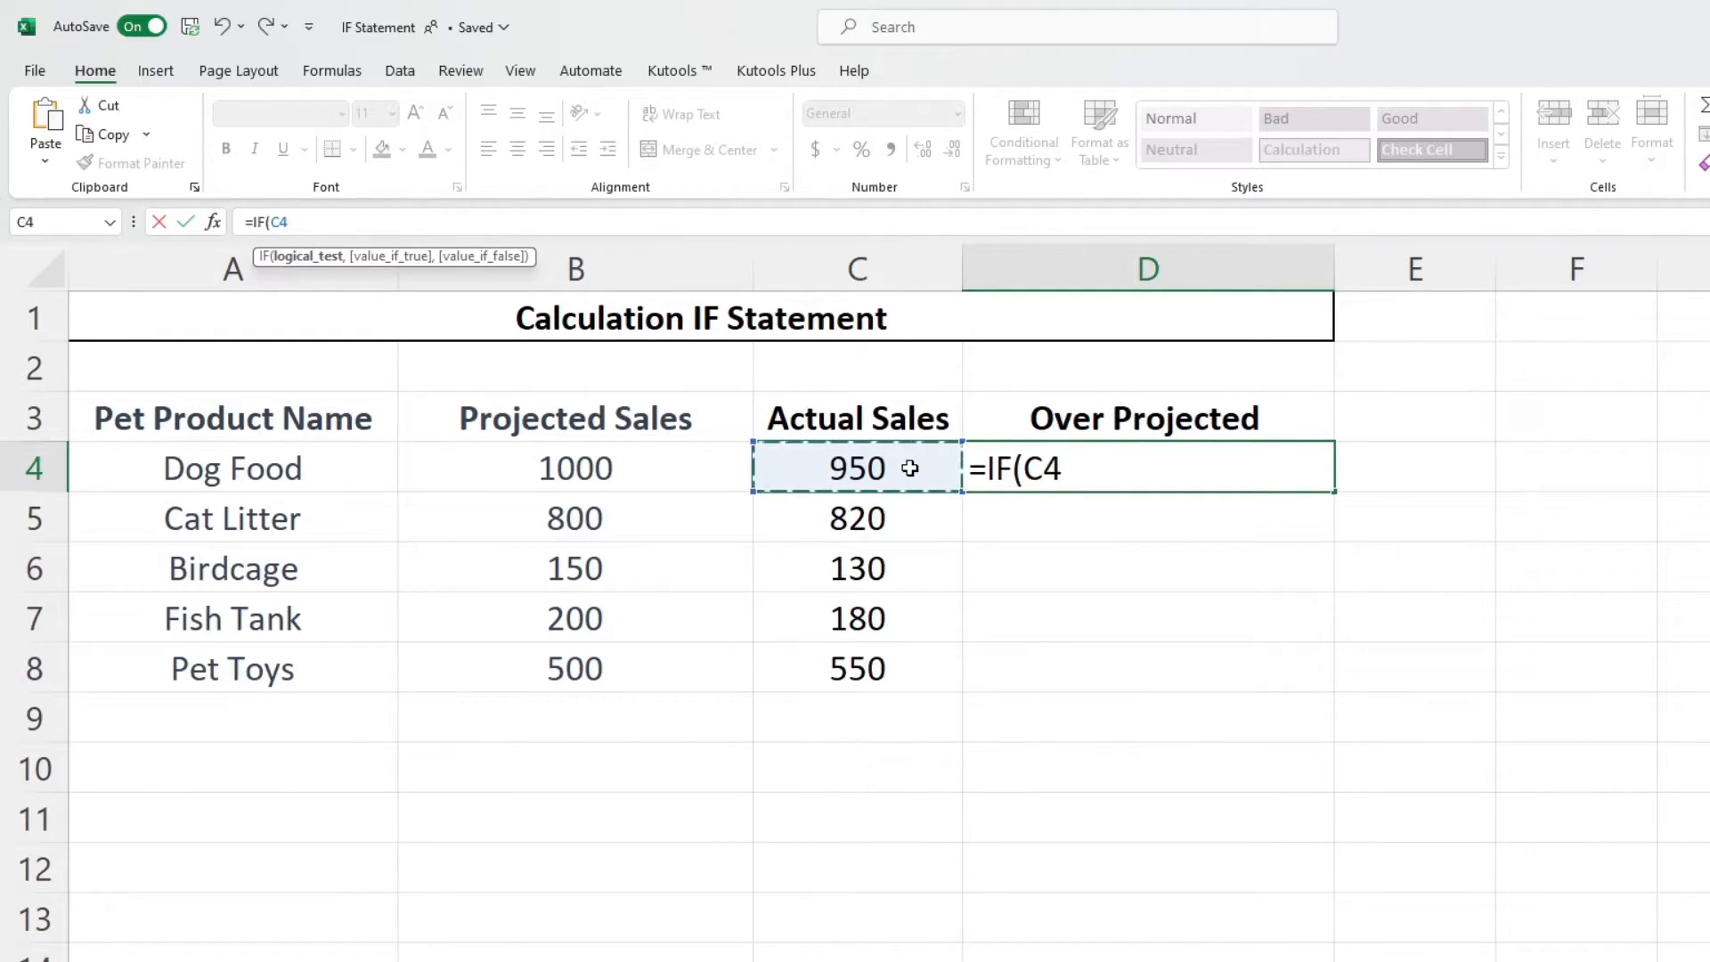
{"action": "type", "text": ">"}
{"action": "left_click", "coordinate": [710, 468]}
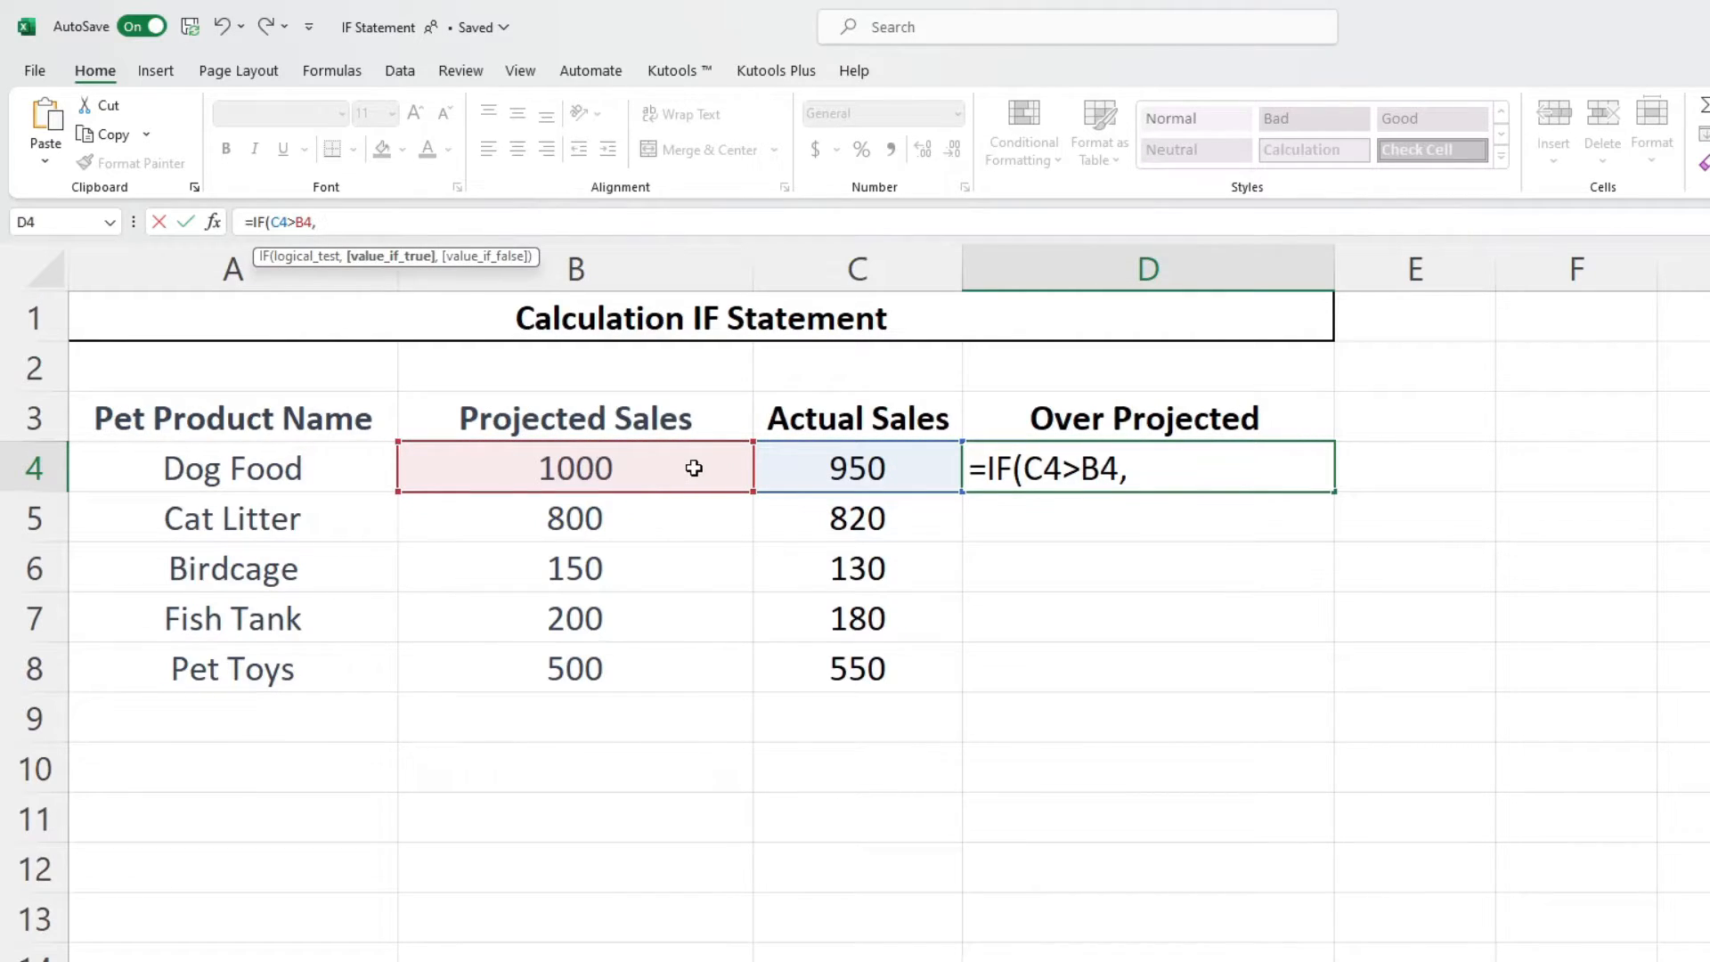
{"action": "left_click", "coordinate": [794, 459]}
{"action": "type", "text": "-"}
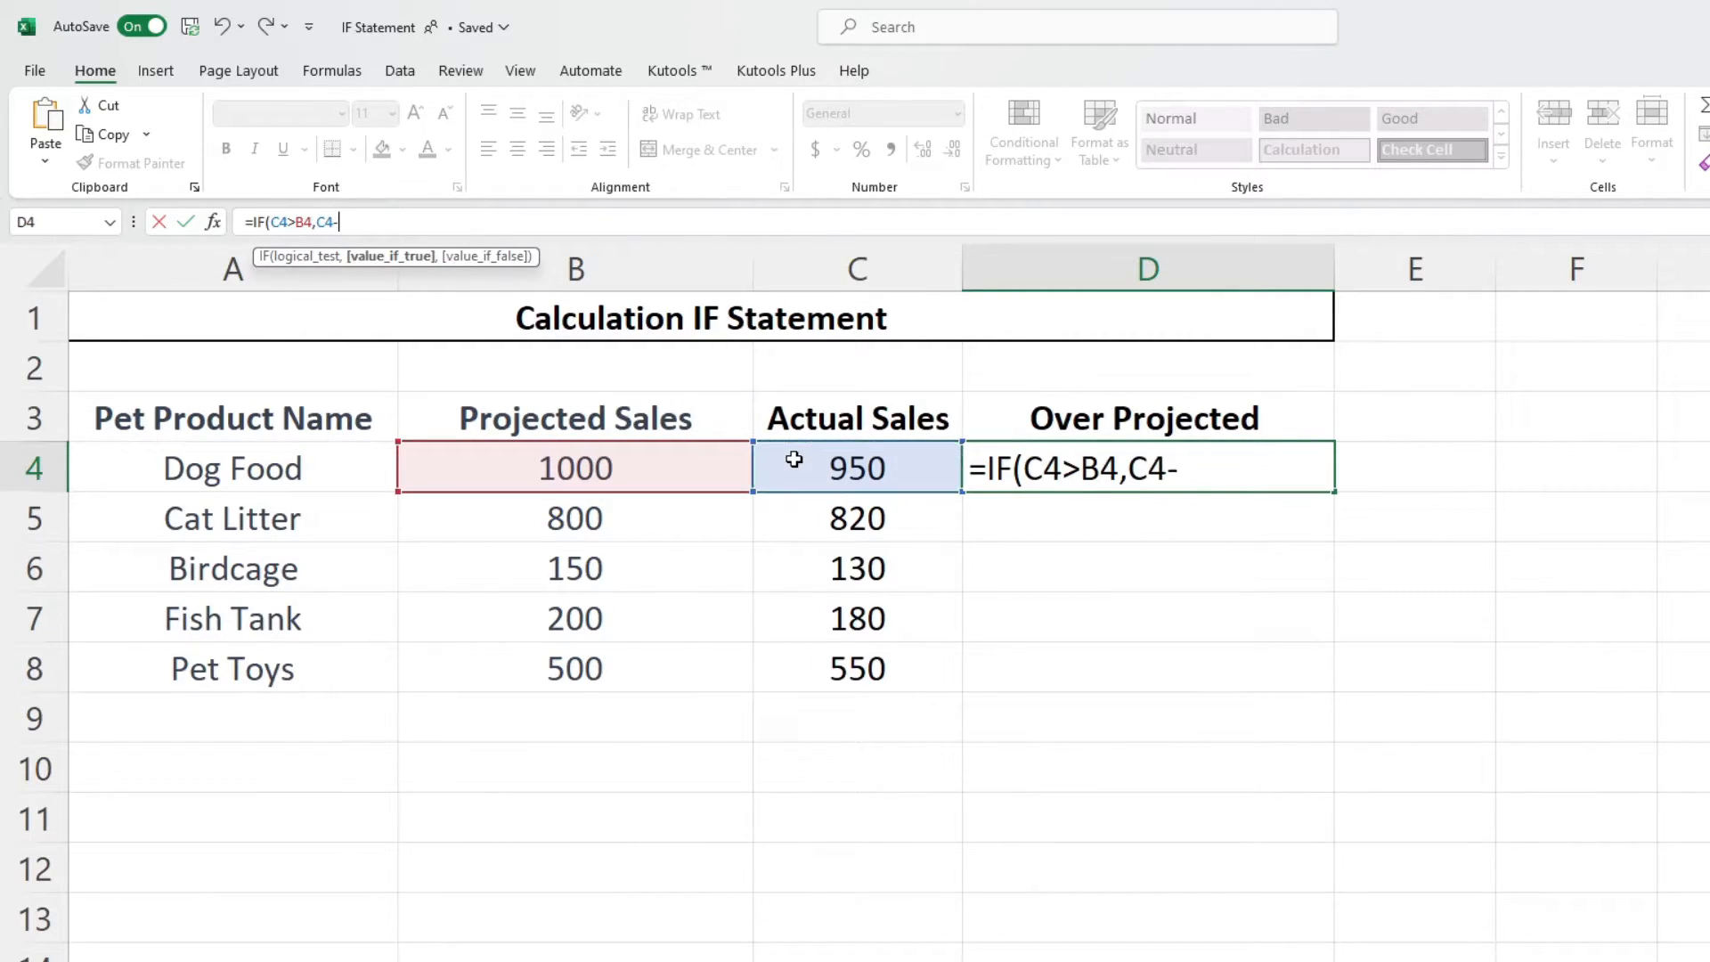
{"action": "left_click", "coordinate": [659, 467]}
{"action": "type", "text": ",0)"}
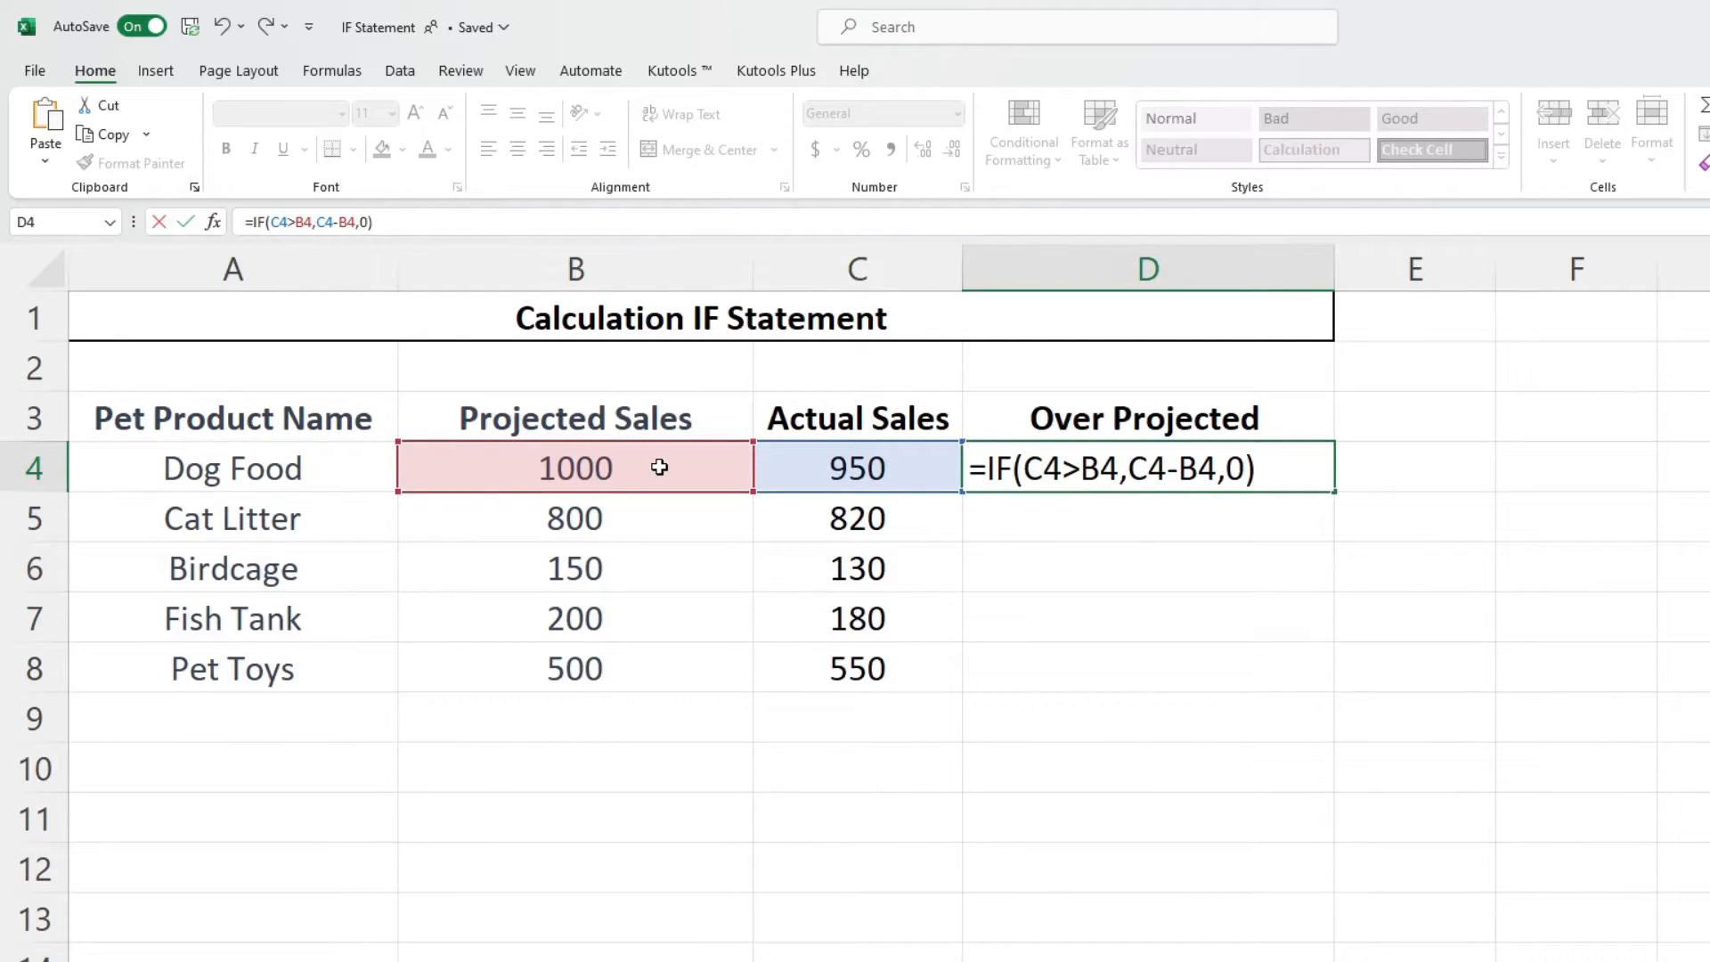
{"action": "key", "text": "Return"}
- Fill the Over Projected formula from D4 down through D8
{"action": "left_click", "coordinate": [1237, 481]}
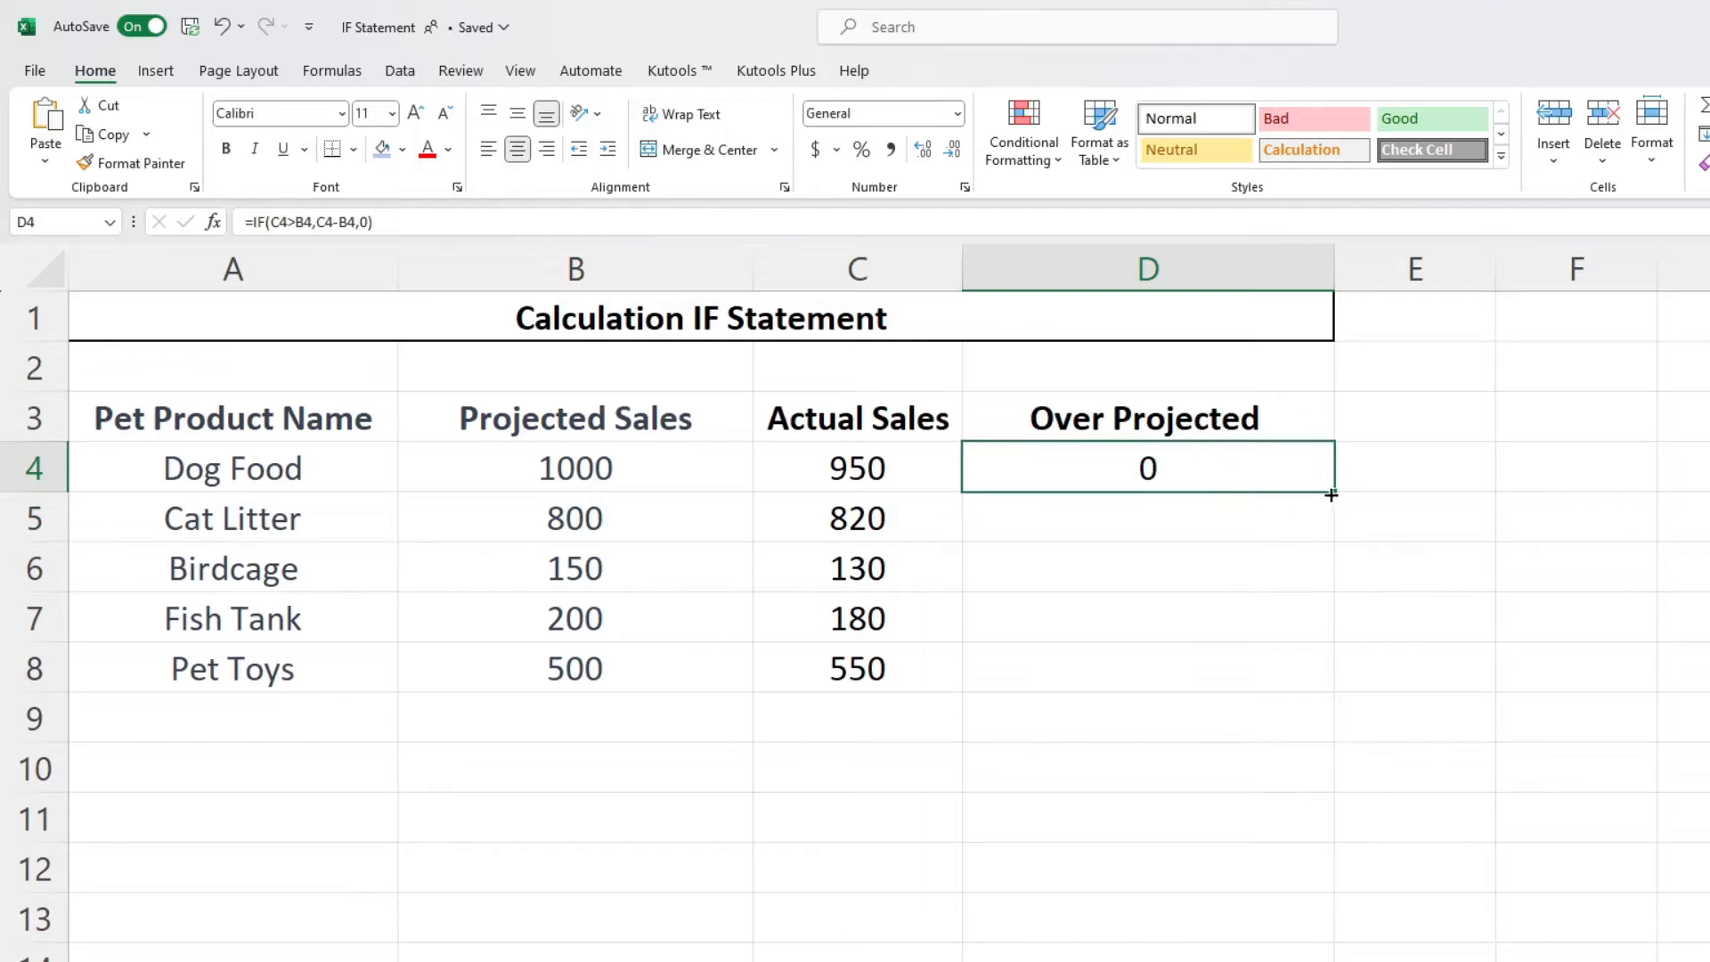
{"action": "double_click", "coordinate": [1333, 491]}
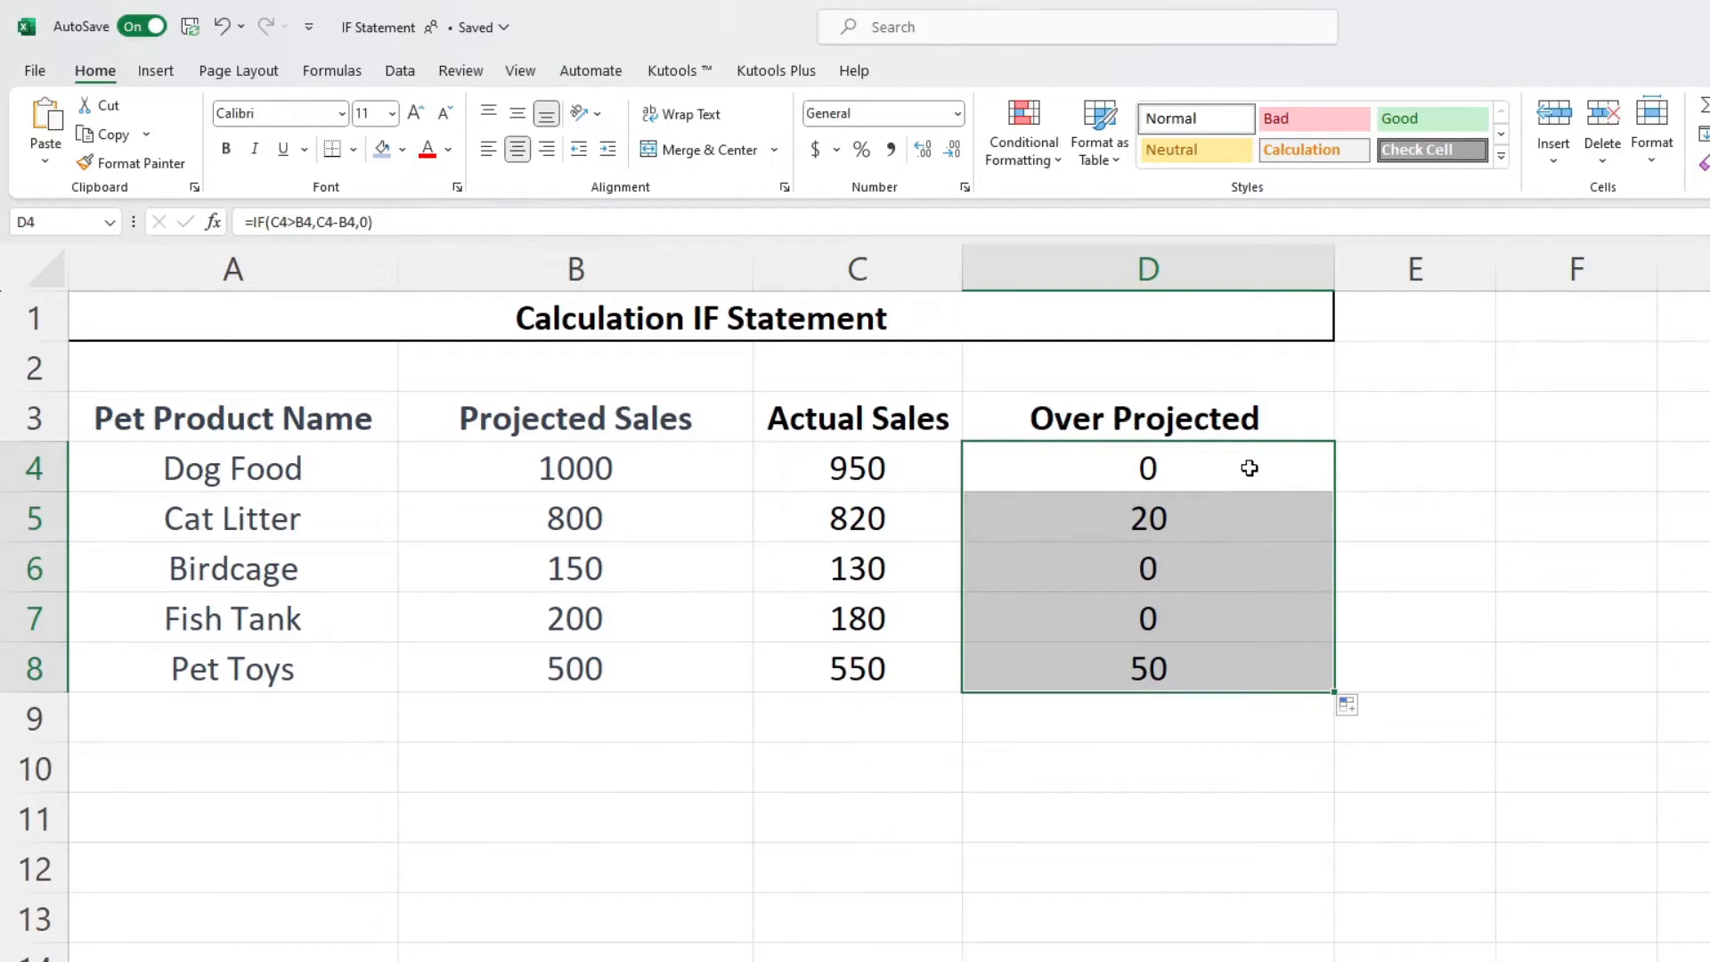
{"action": "left_click_drag", "start_coordinate": [1249, 468], "coordinate": [692, 455]}
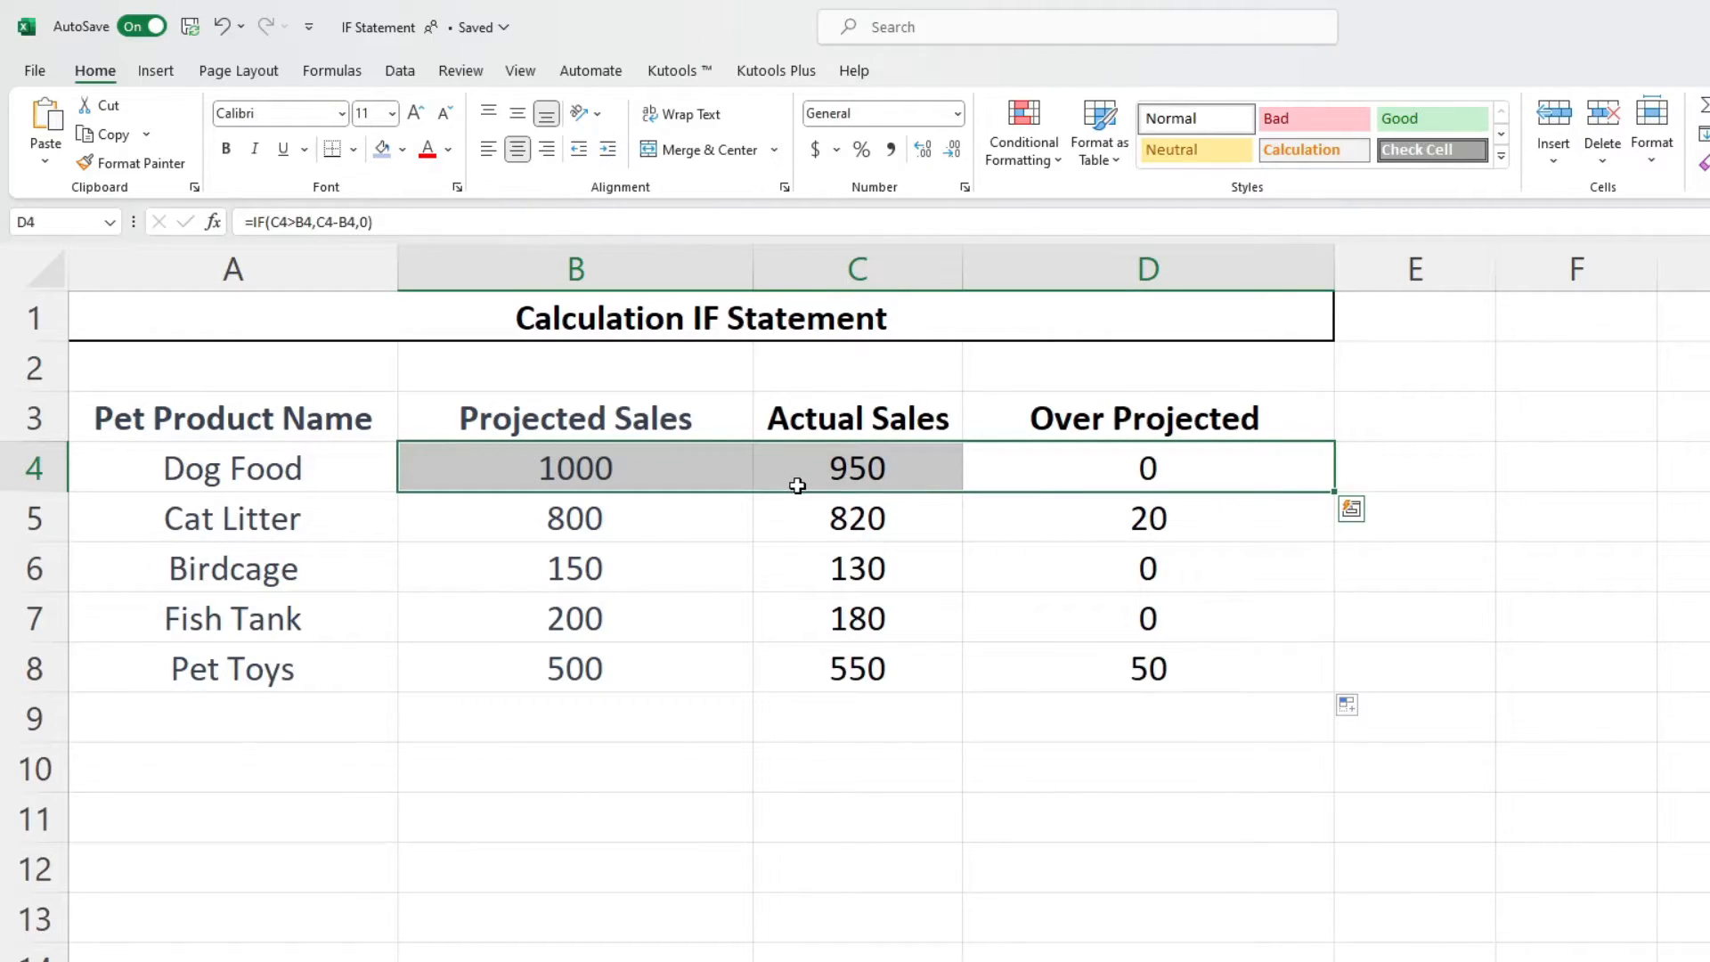
{"action": "left_click", "coordinate": [1012, 670]}
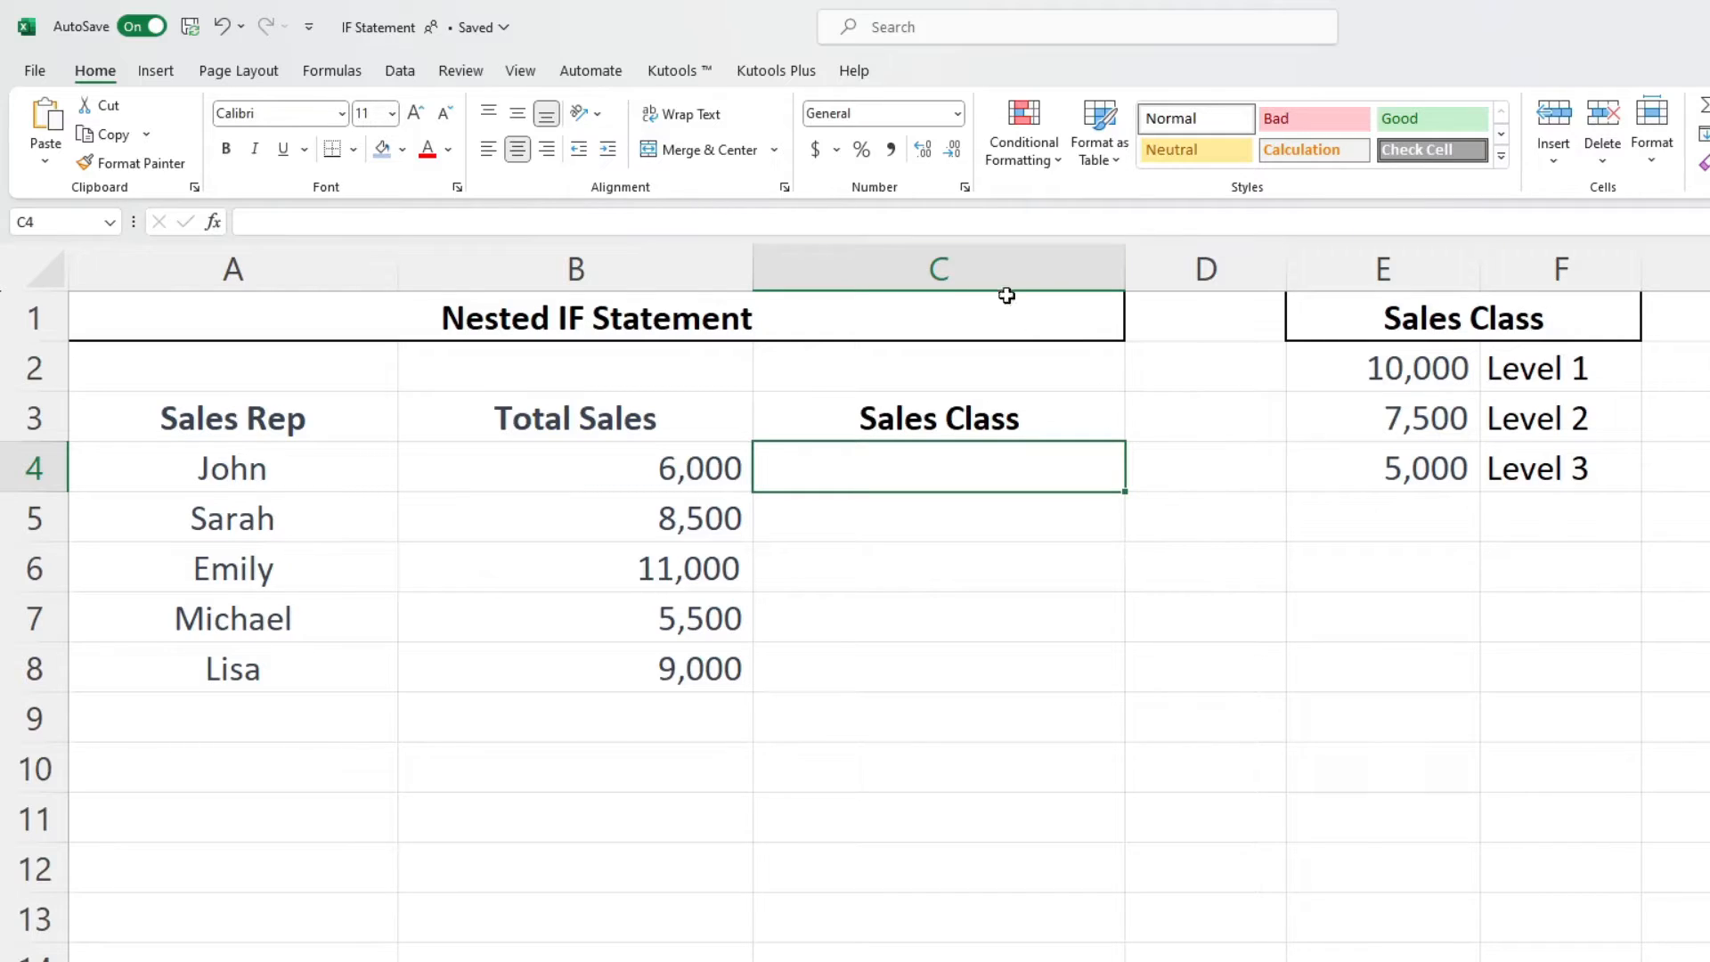
- Start a nested IF in C4 testing B4>=$E$2 and returning $F$2 when true
{"action": "left_click", "coordinate": [937, 217]}
{"action": "type", "text": "=if"}
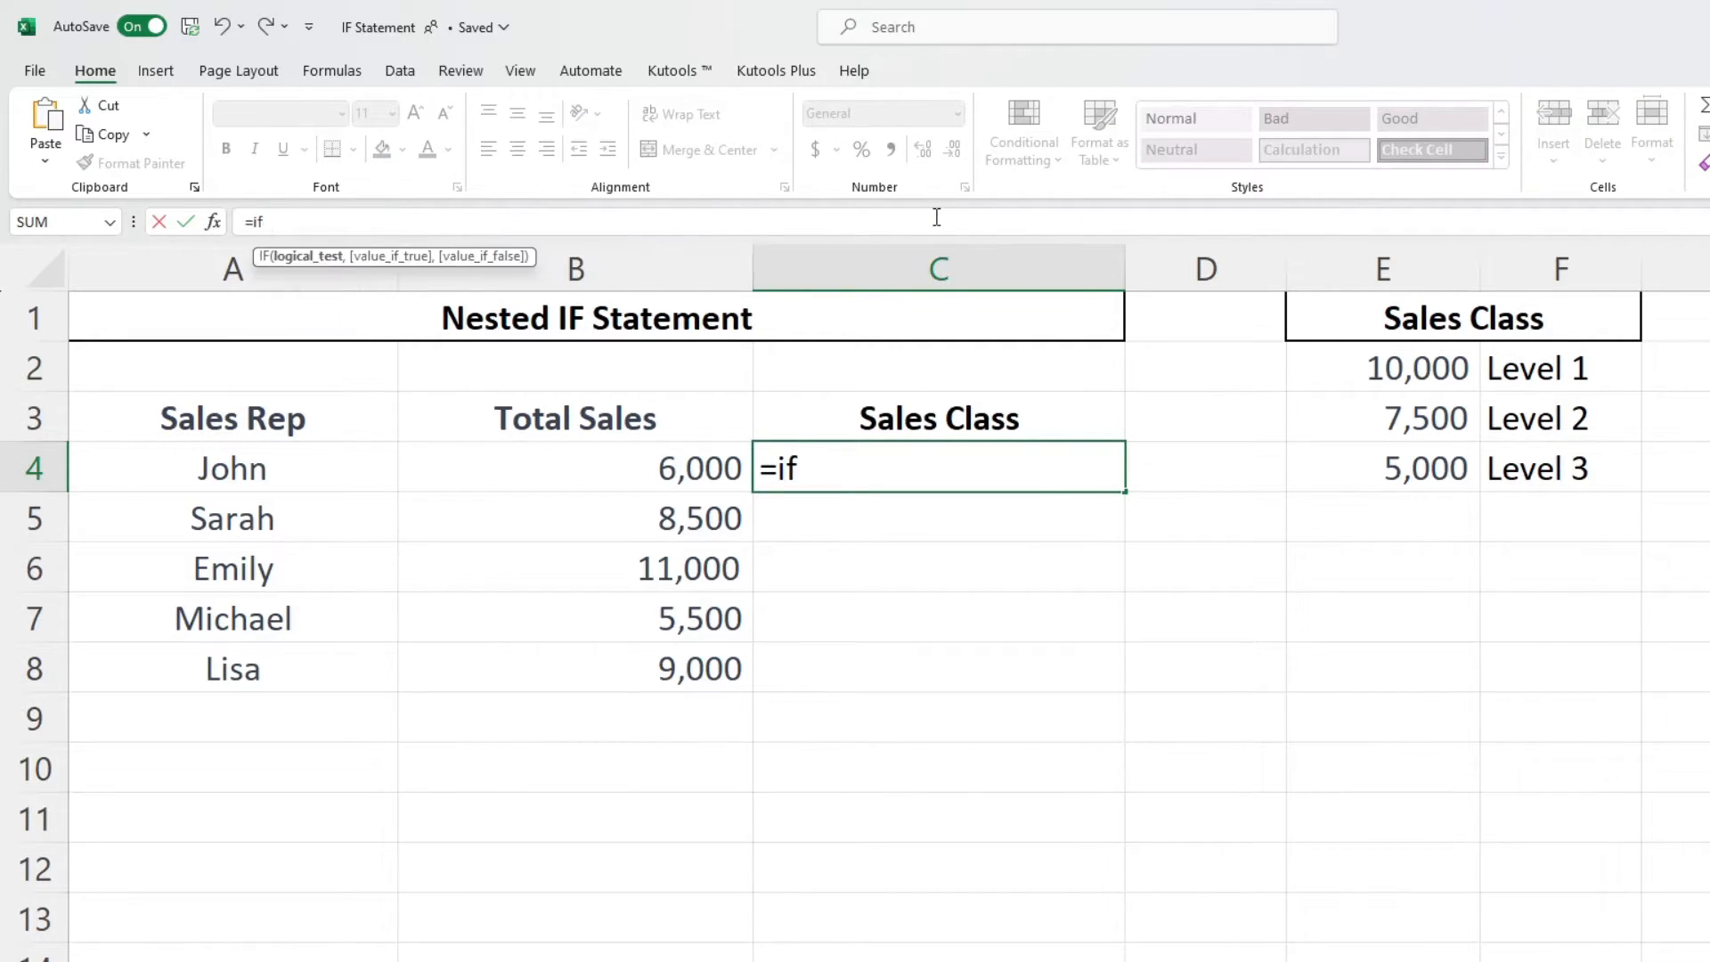
{"action": "key", "text": "Tab"}
{"action": "left_click", "coordinate": [593, 461]}
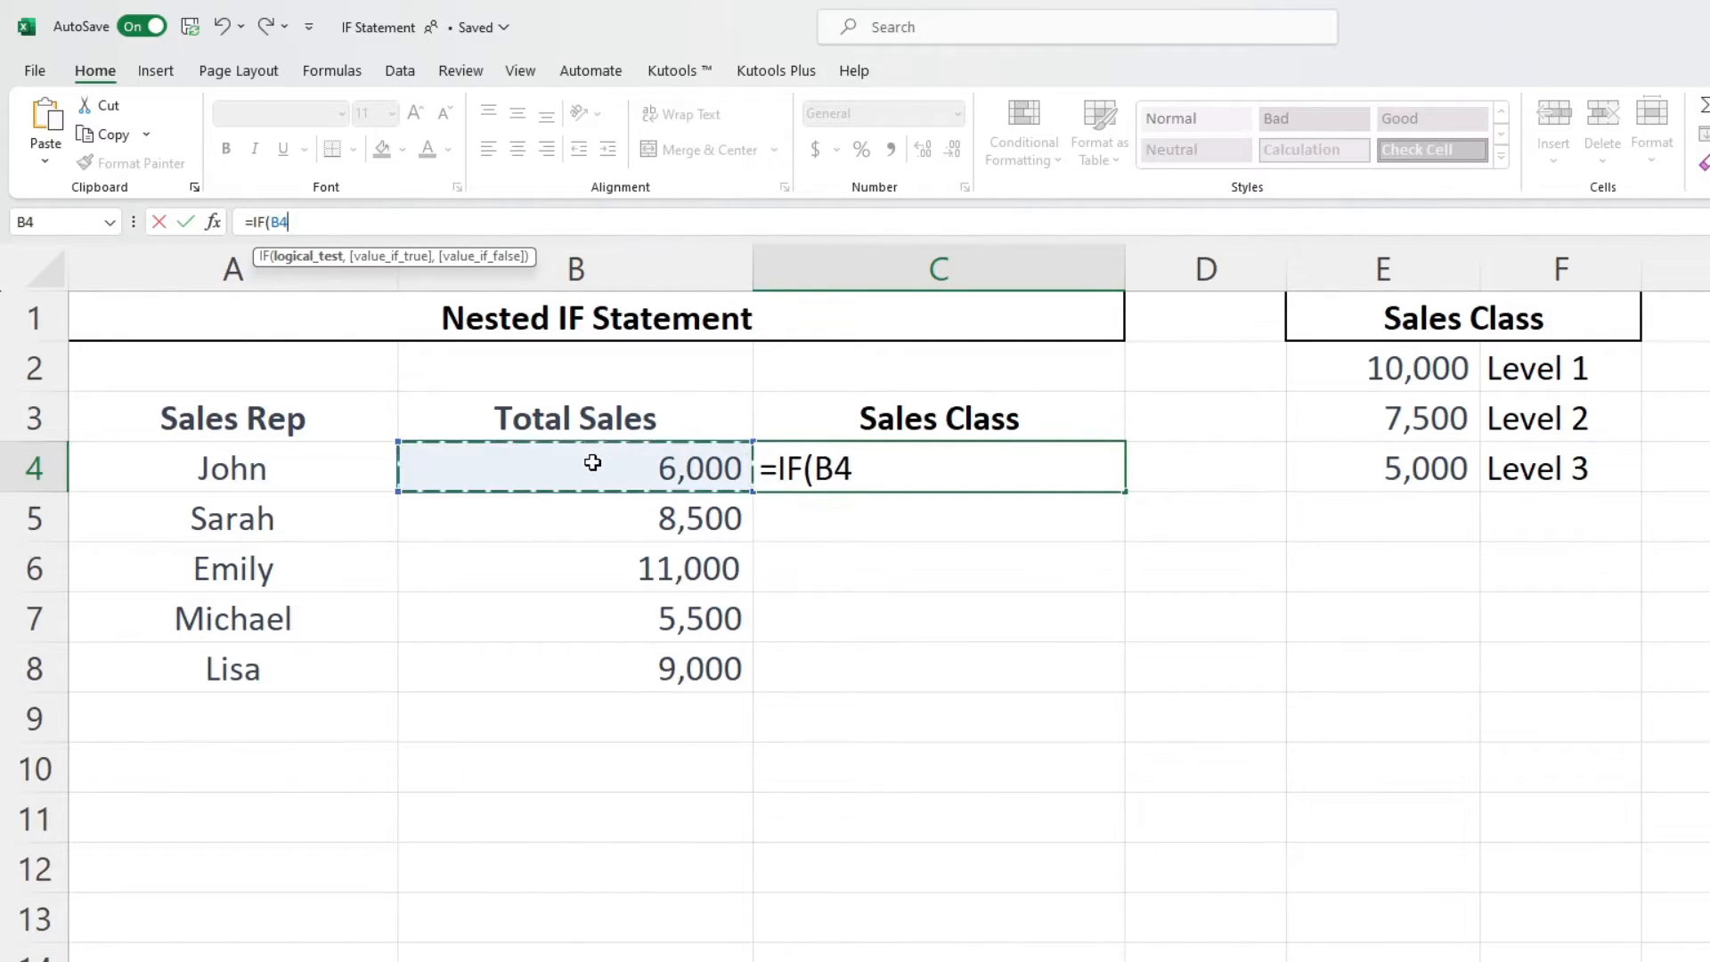
{"action": "type", "text": ">"}
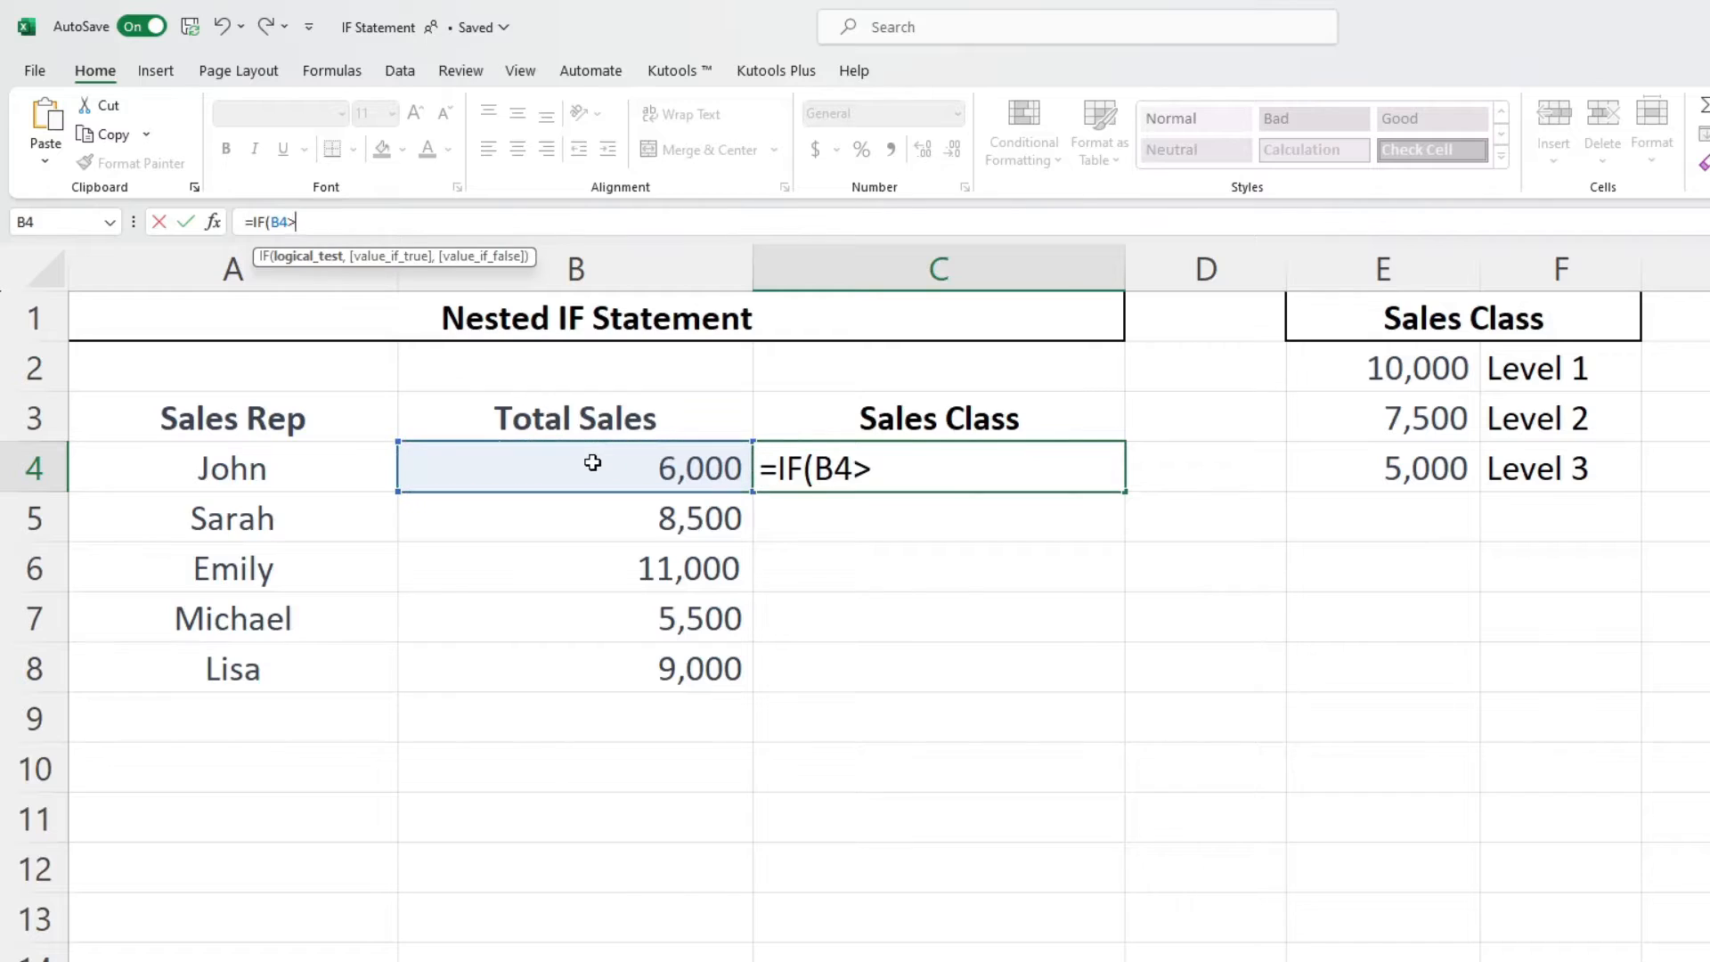
{"action": "type", "text": "="}
{"action": "left_click", "coordinate": [1401, 368]}
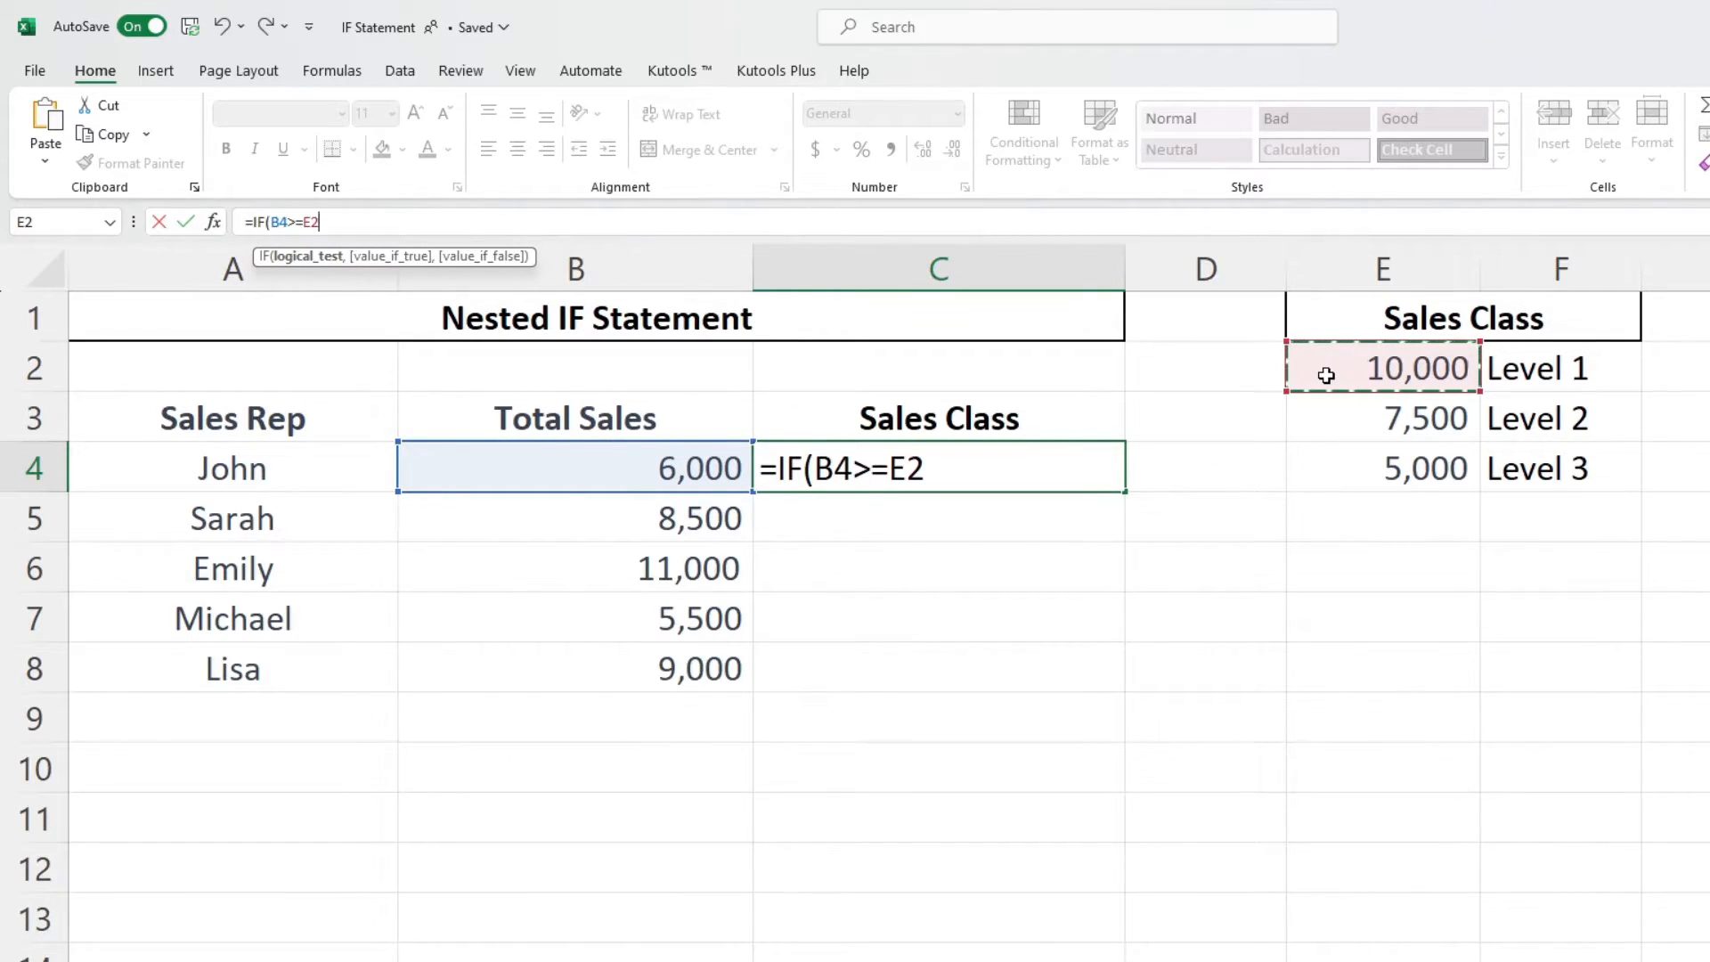
{"action": "key", "text": "F4"}
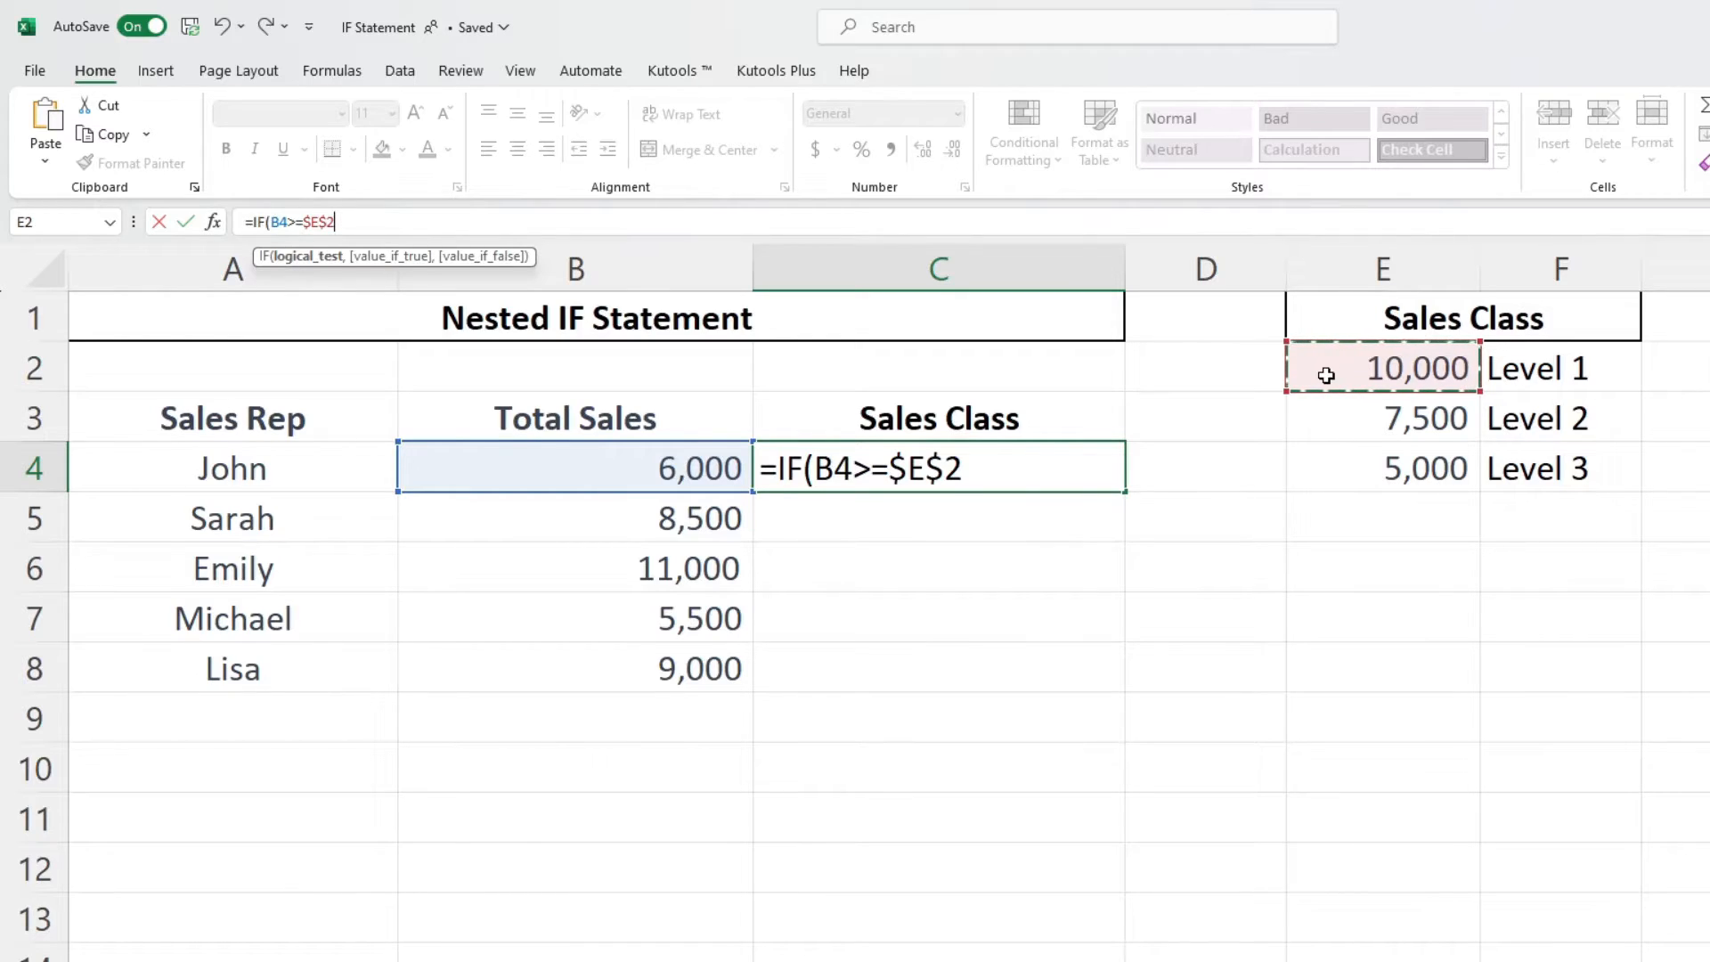
{"action": "type", "text": ","}
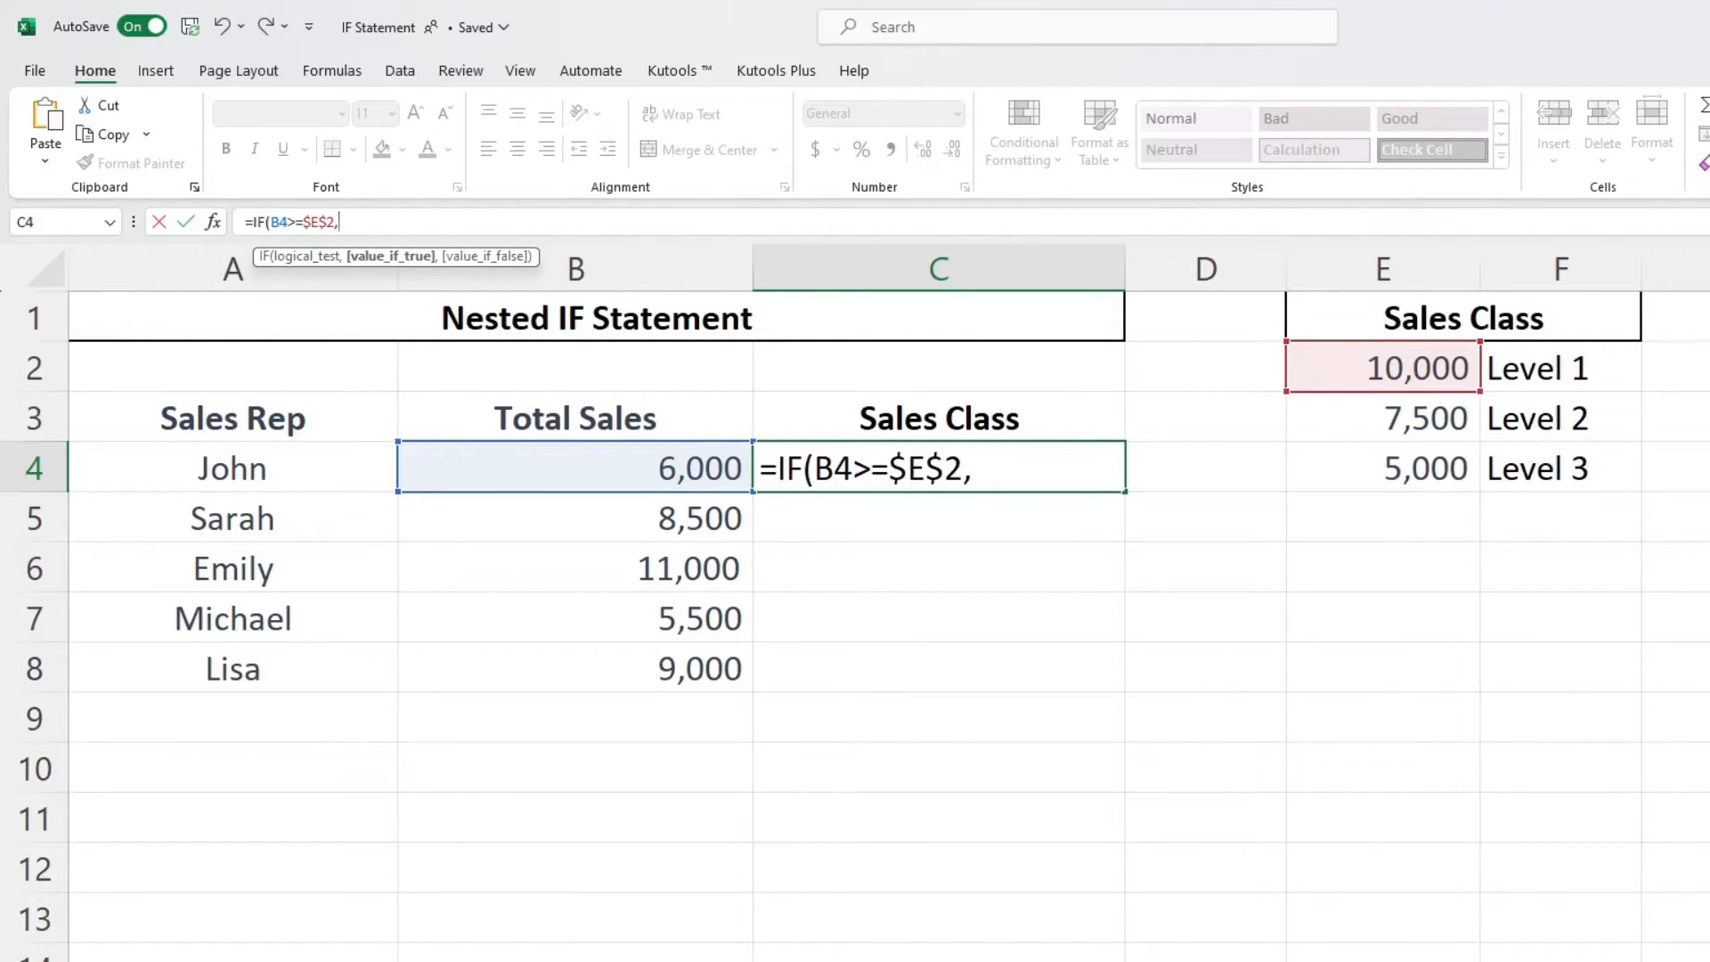
{"action": "left_click", "coordinate": [1605, 370]}
{"action": "key", "text": "F4"}
{"action": "type", "text": ","}
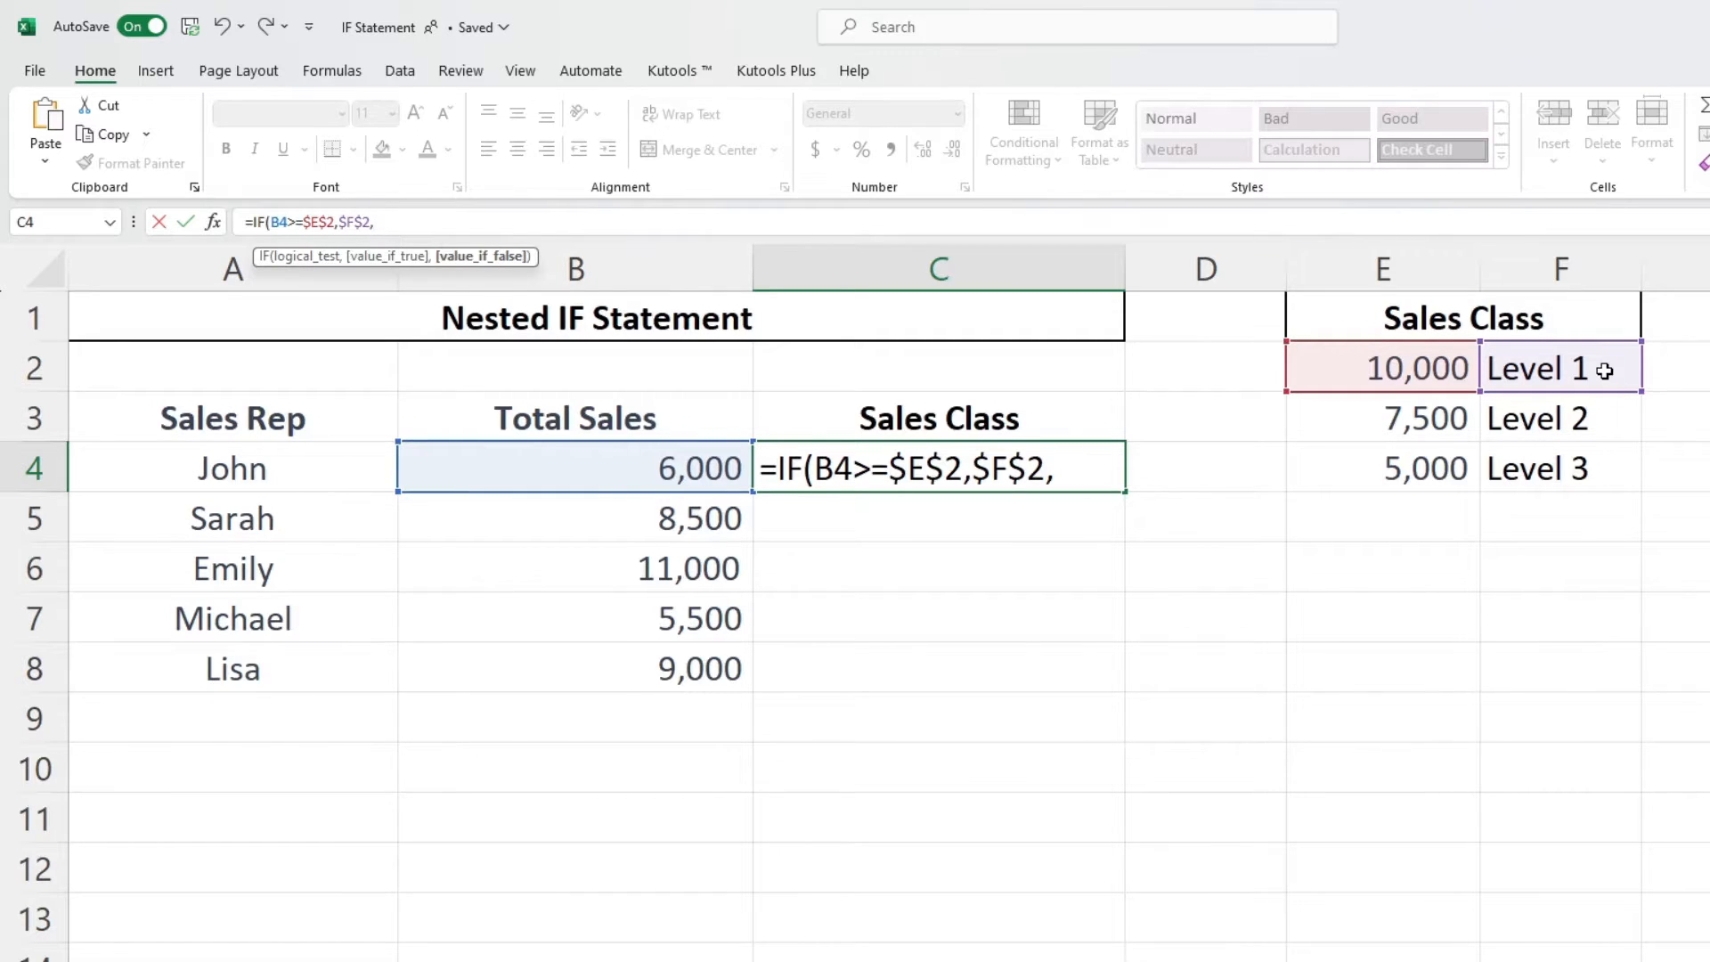
{"action": "type", "text": "if"}
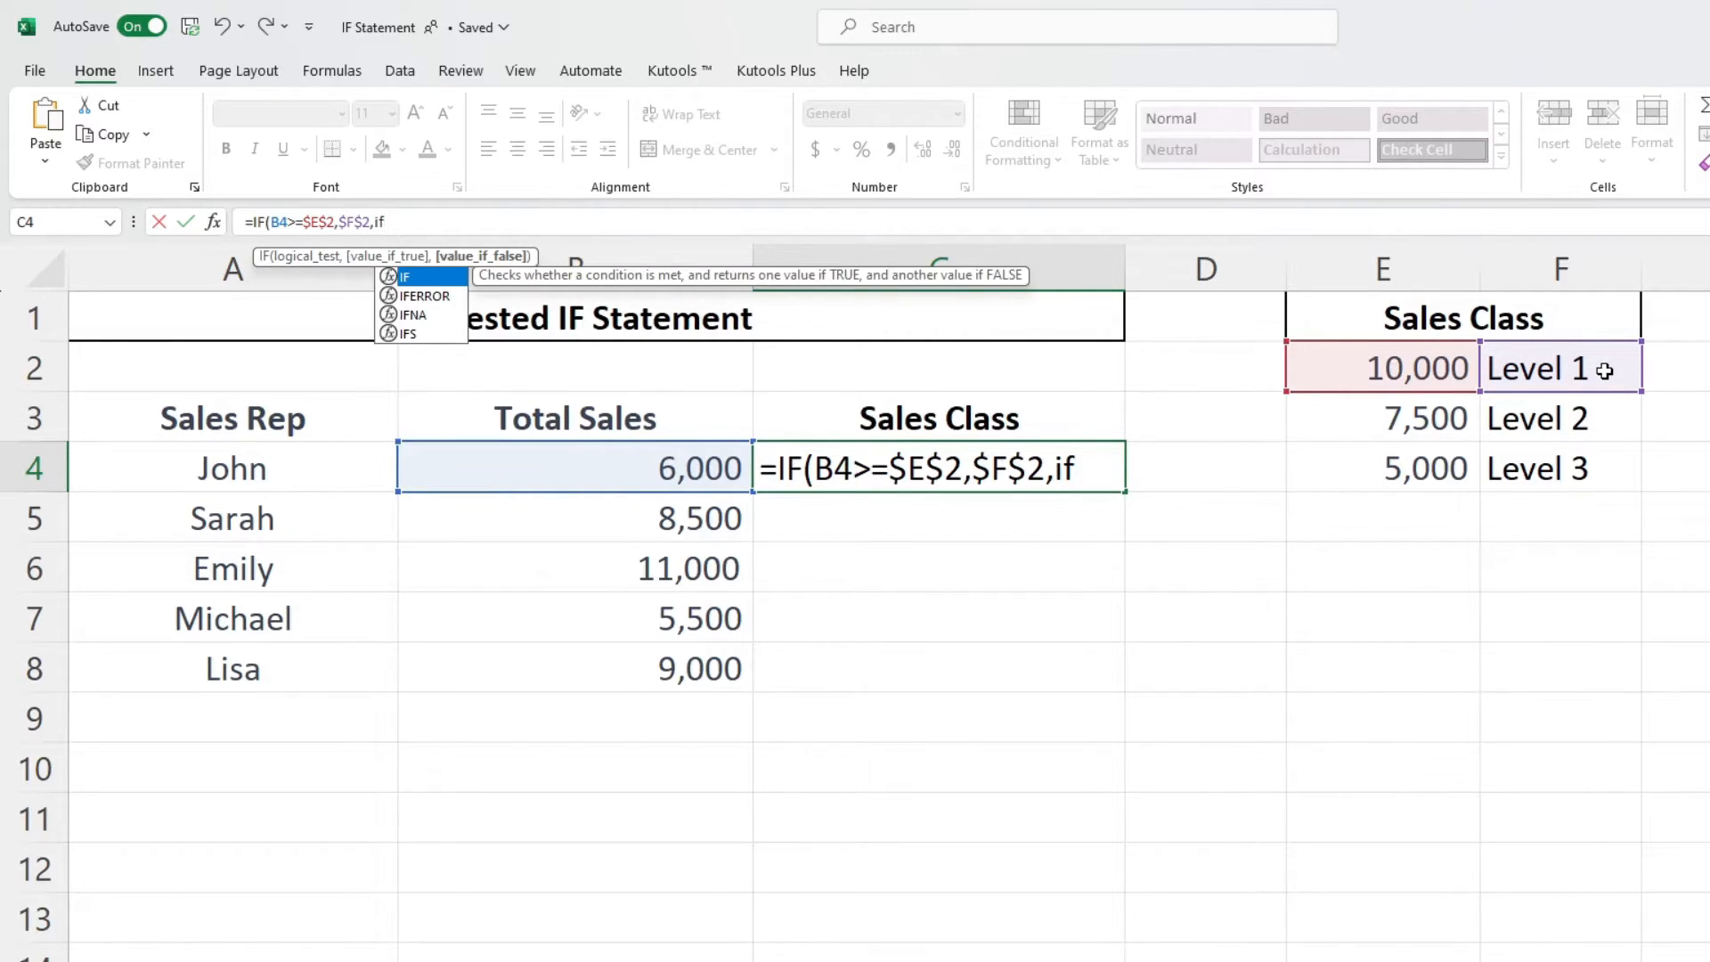
- Add a second IF as the false value, testing B4>=$E$3 and returning $F$3
{"action": "key", "text": "Tab"}
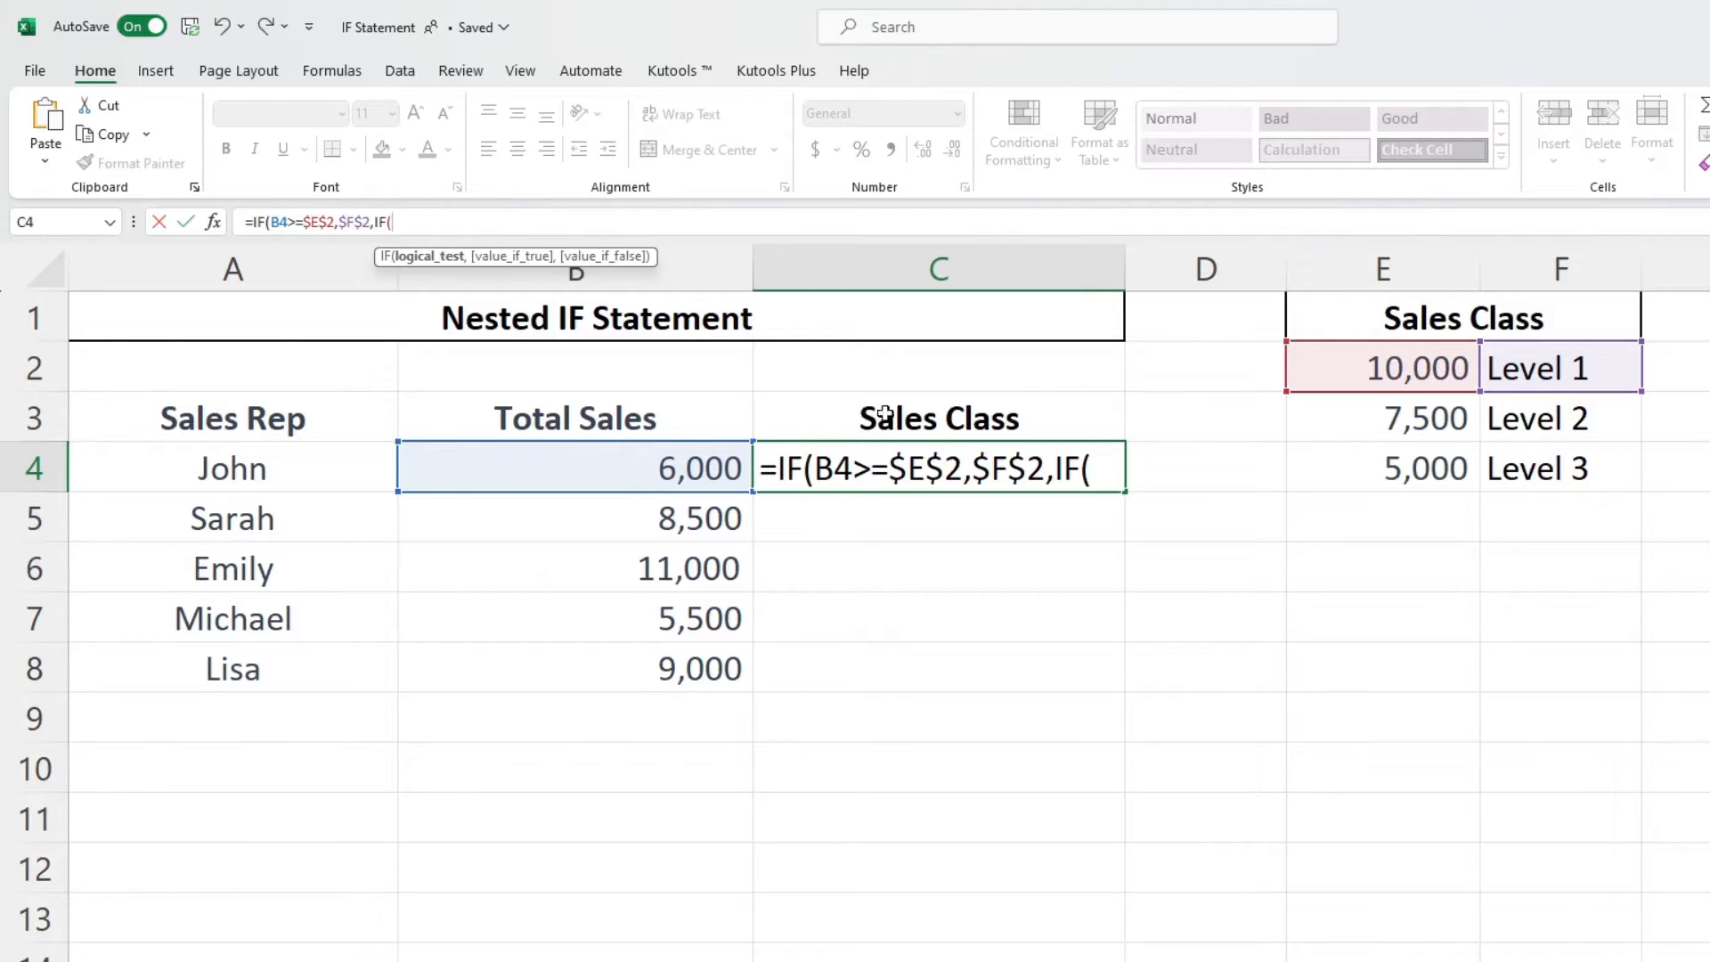
{"action": "left_click", "coordinate": [610, 473]}
{"action": "type", "text": ">="}
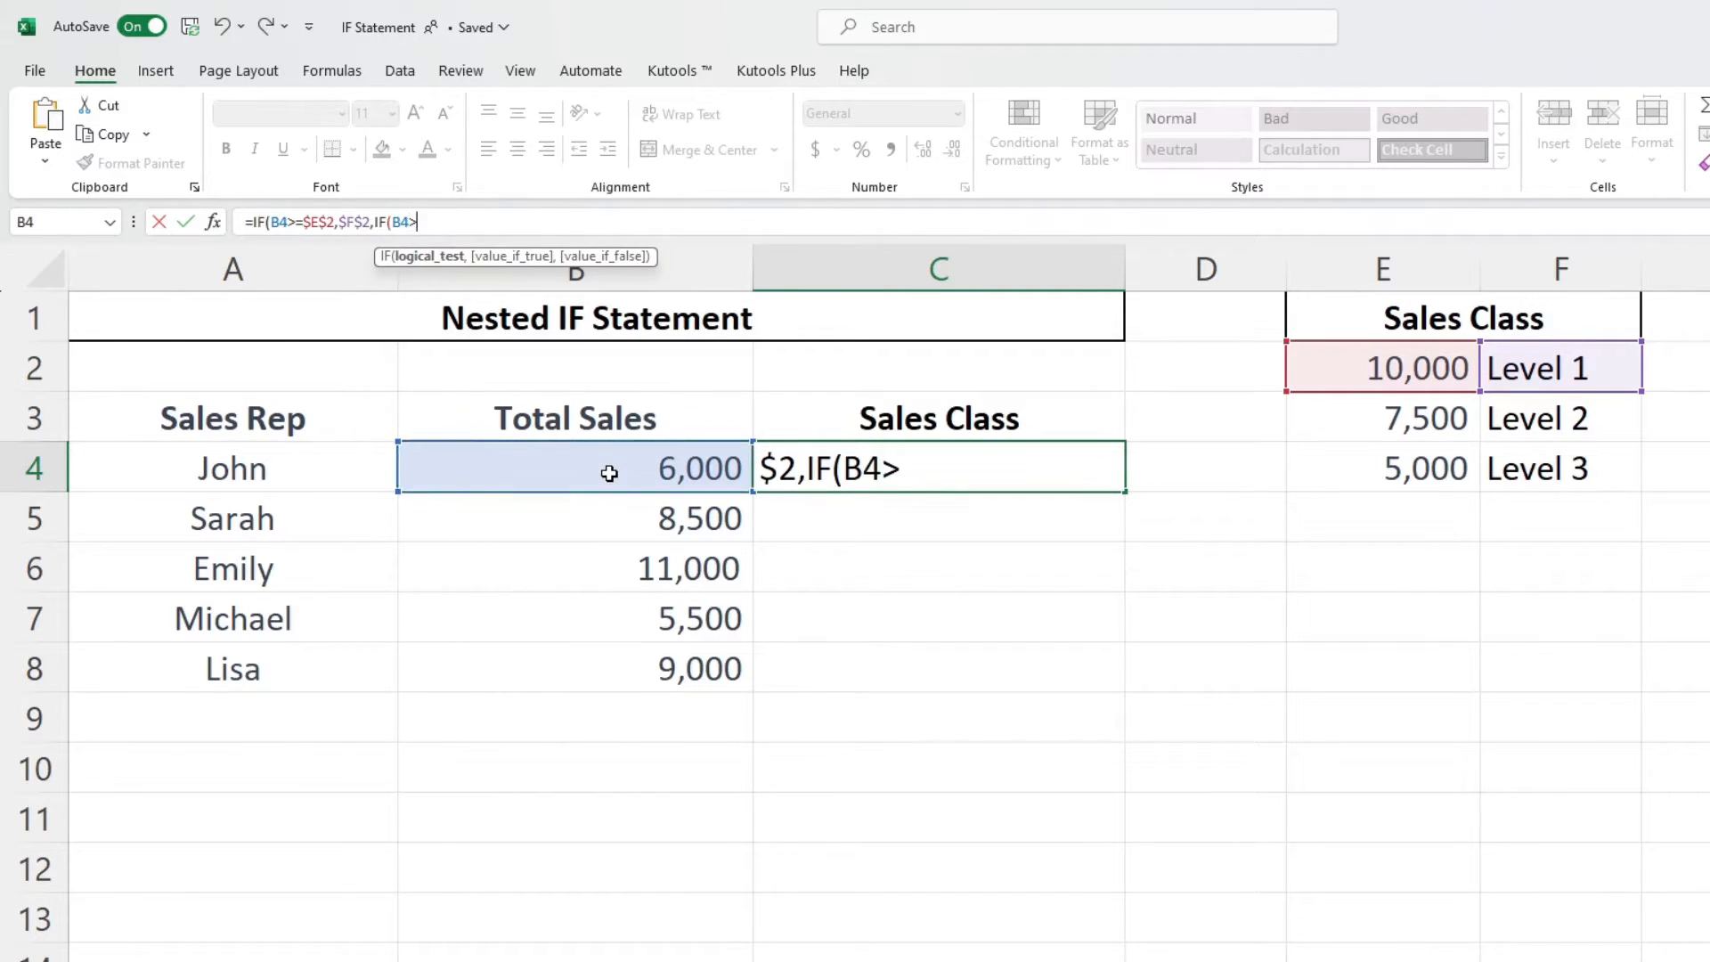
{"action": "left_click", "coordinate": [1311, 418]}
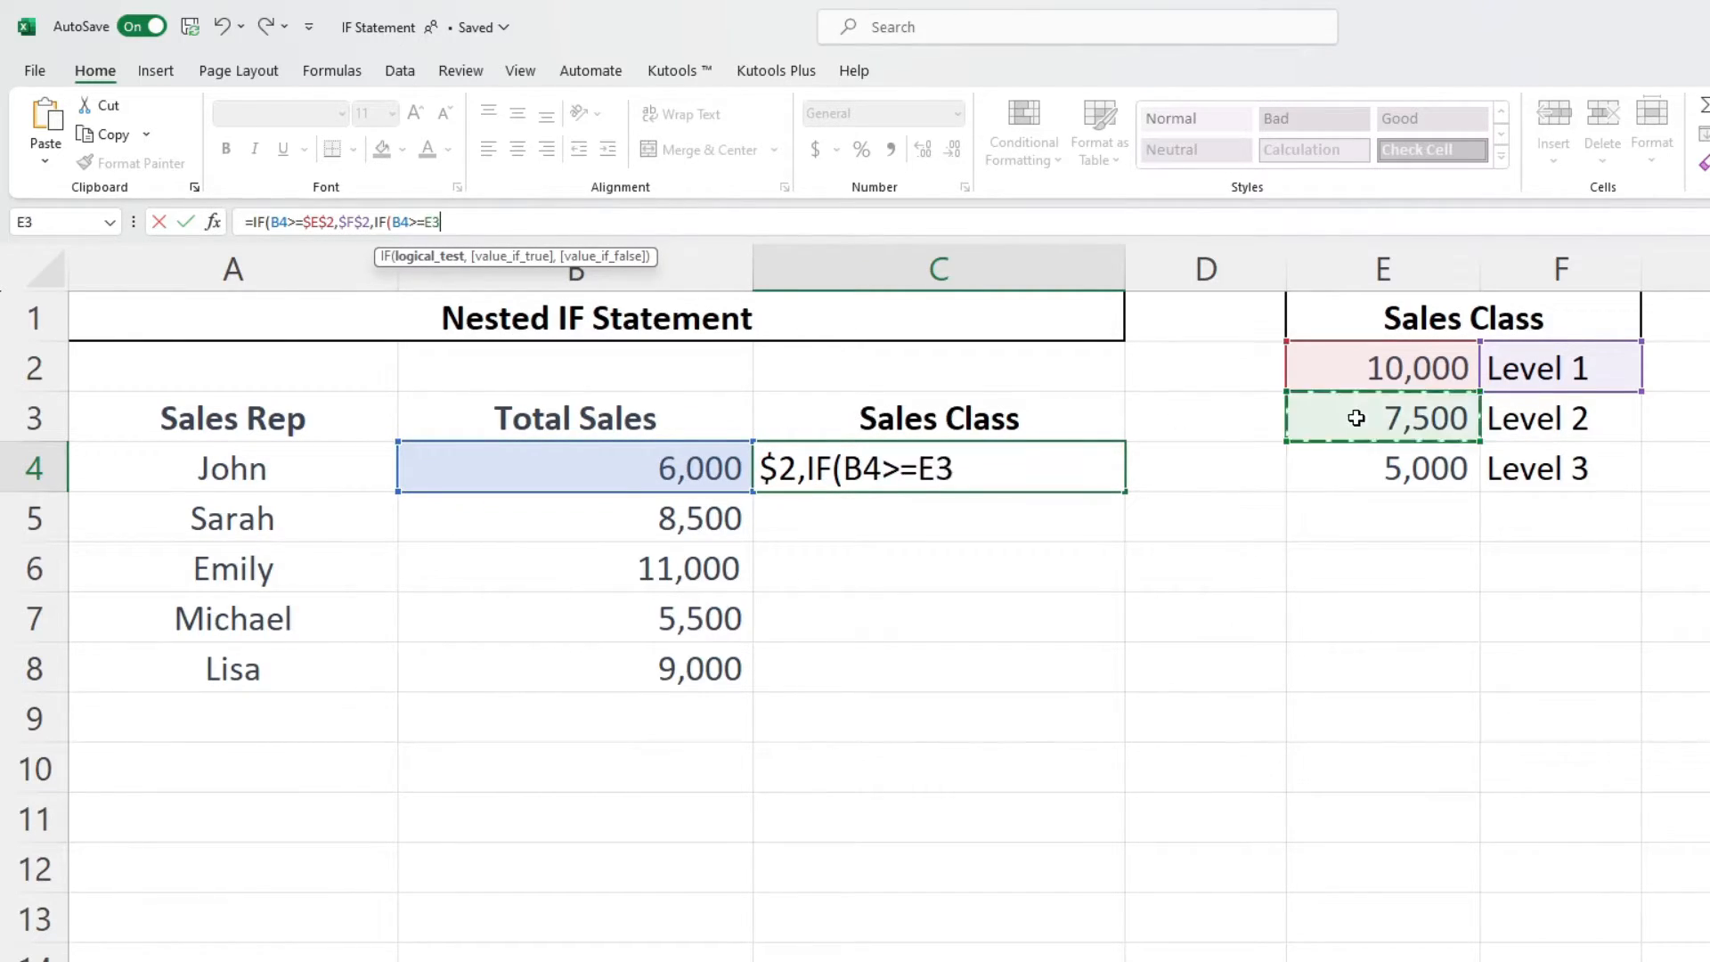
{"action": "key", "text": "F4"}
{"action": "type", "text": ","}
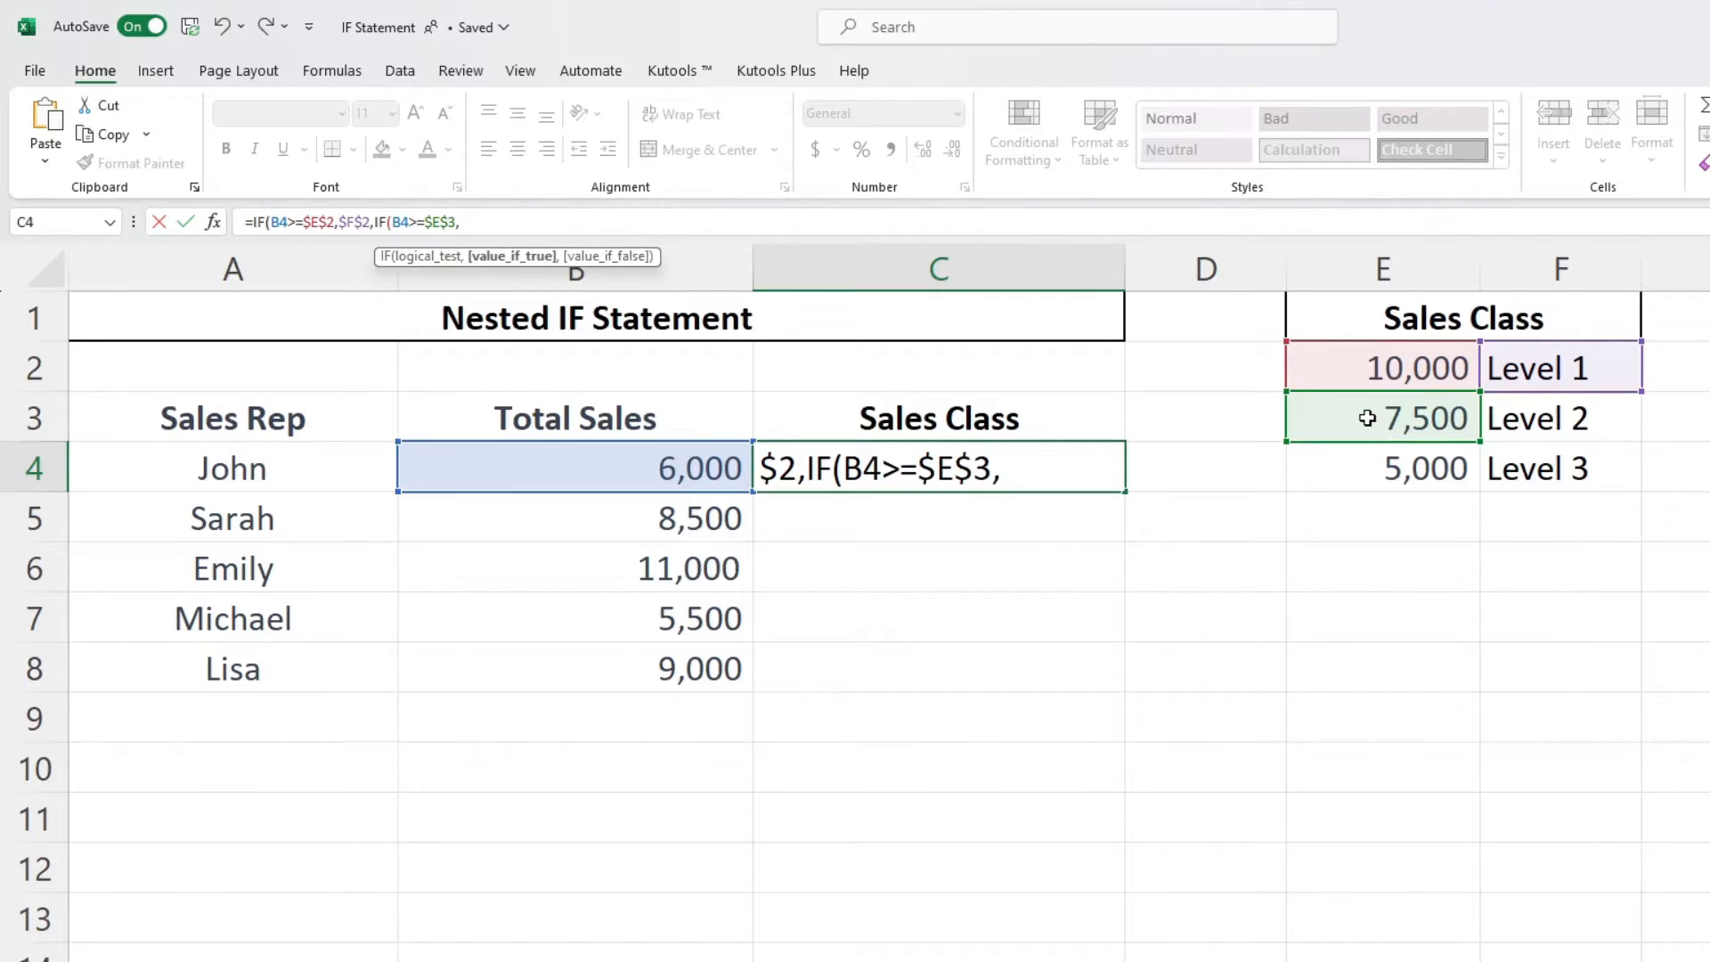
{"action": "left_click", "coordinate": [1561, 424]}
{"action": "key", "text": "F4"}
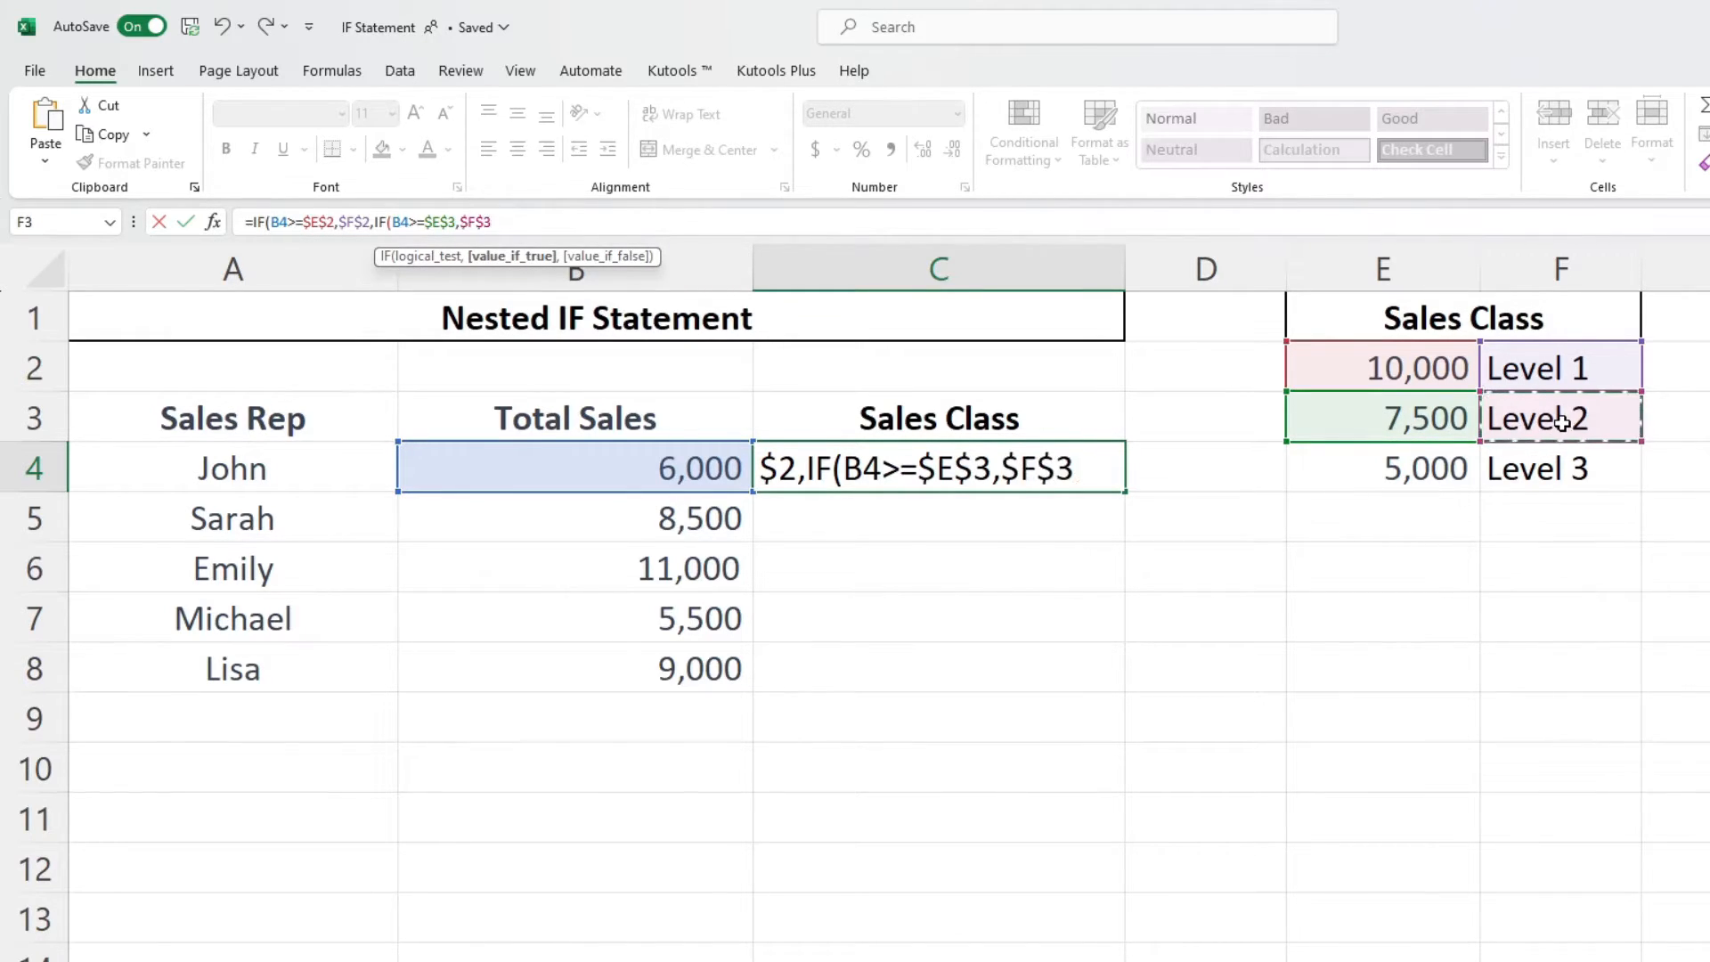
{"action": "type", "text": ","}
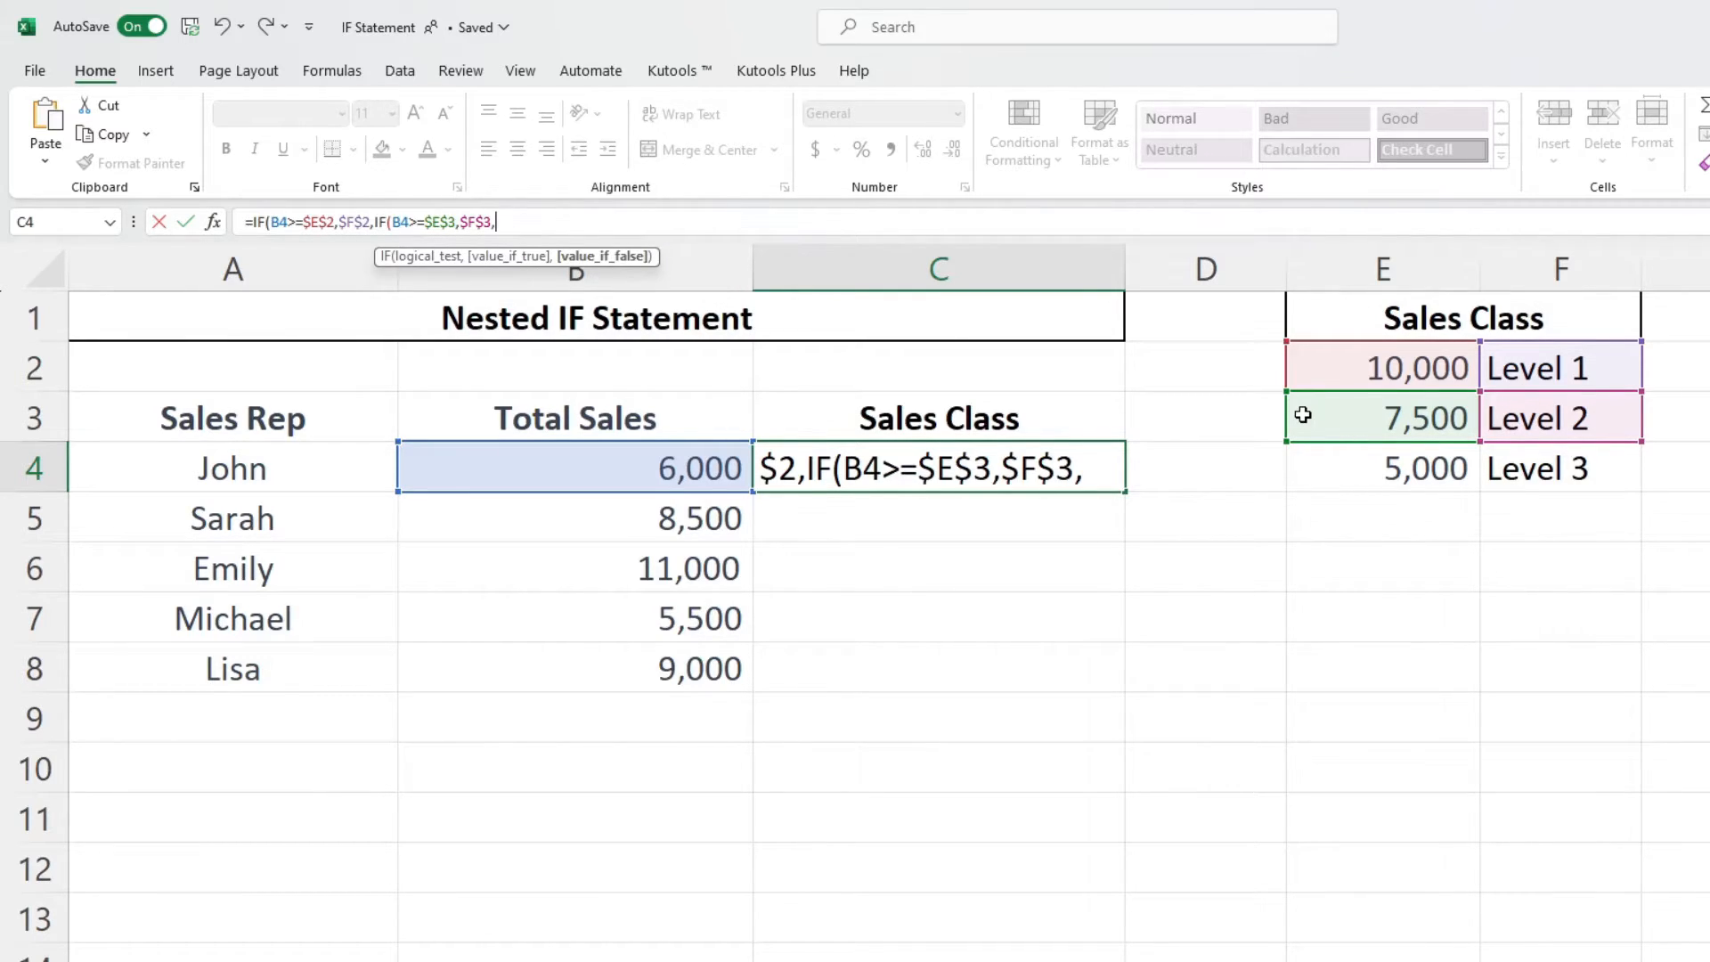
- Add a third IF testing B4>=$E$4 returning $F$4, close all three parentheses and confirm the formula
{"action": "type", "text": "IF("}
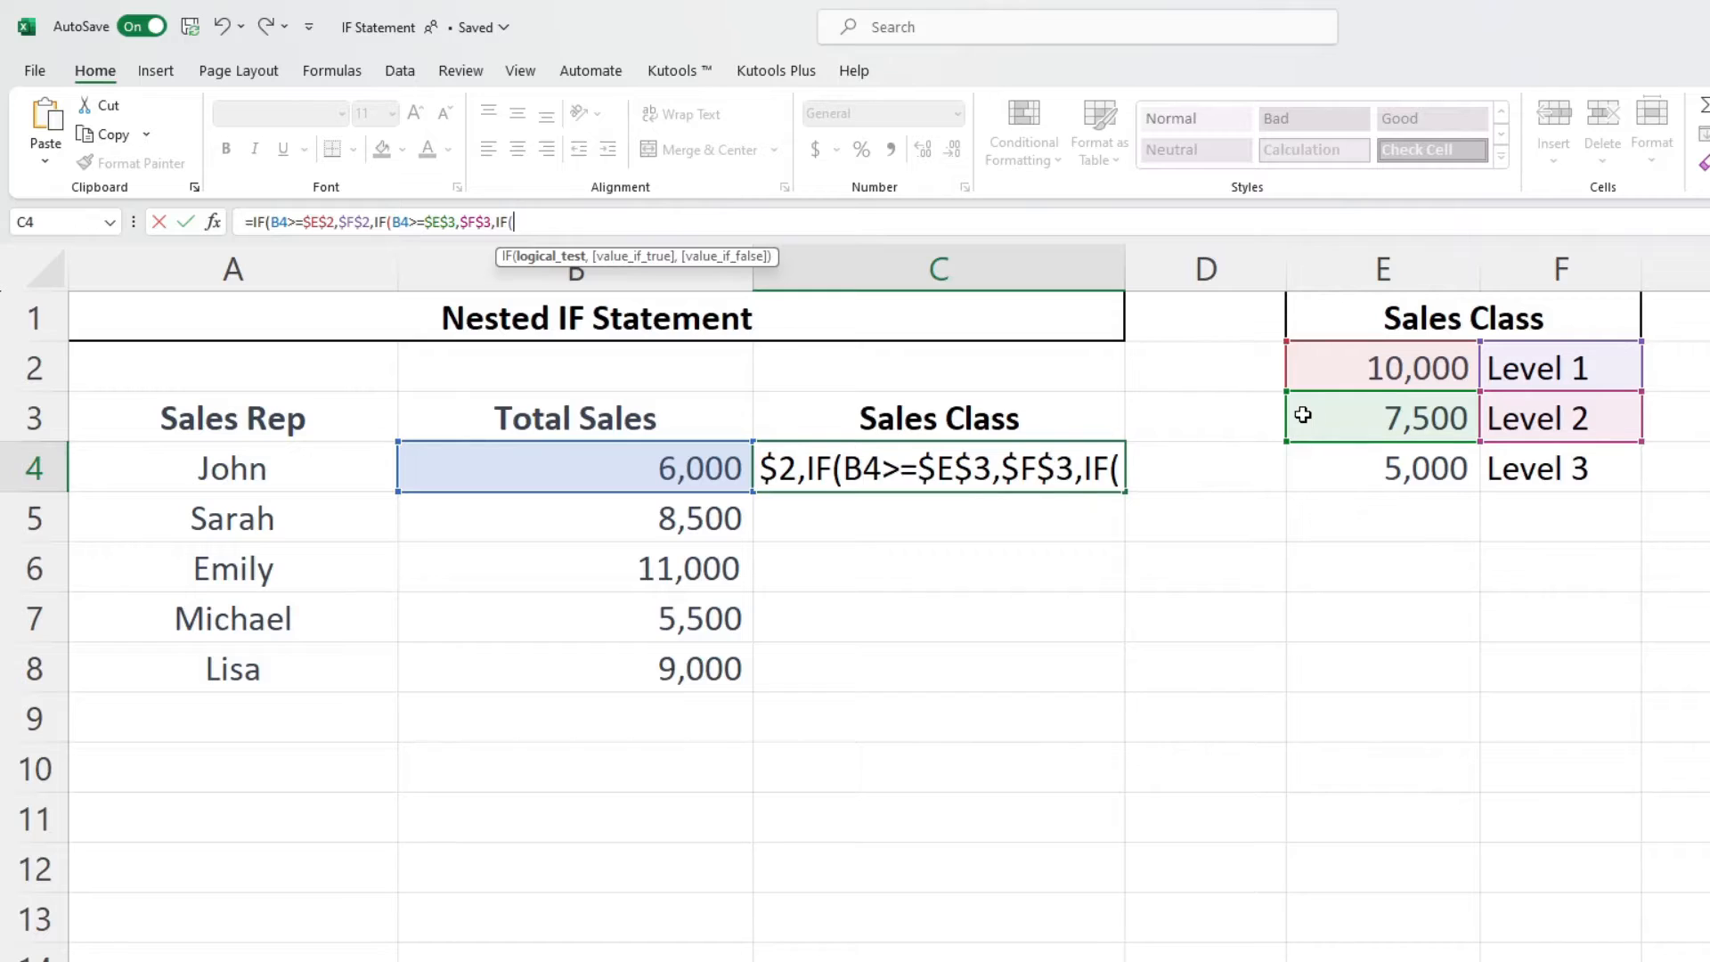
{"action": "left_click", "coordinate": [619, 452]}
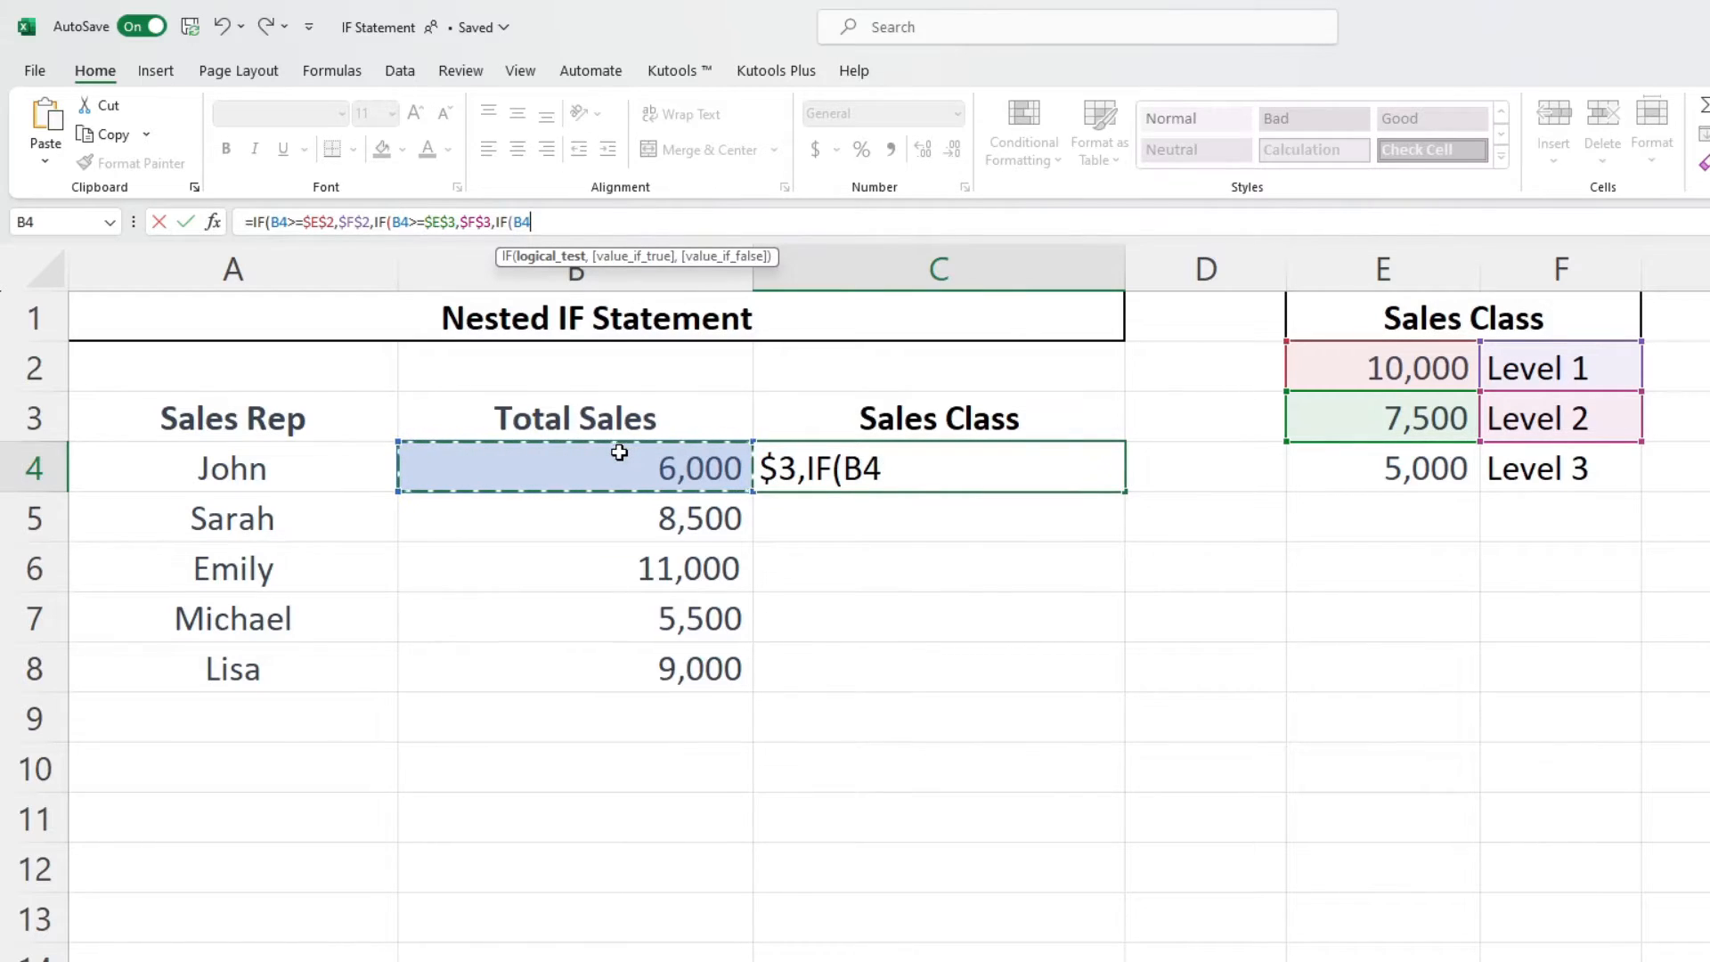
{"action": "type", "text": ">="}
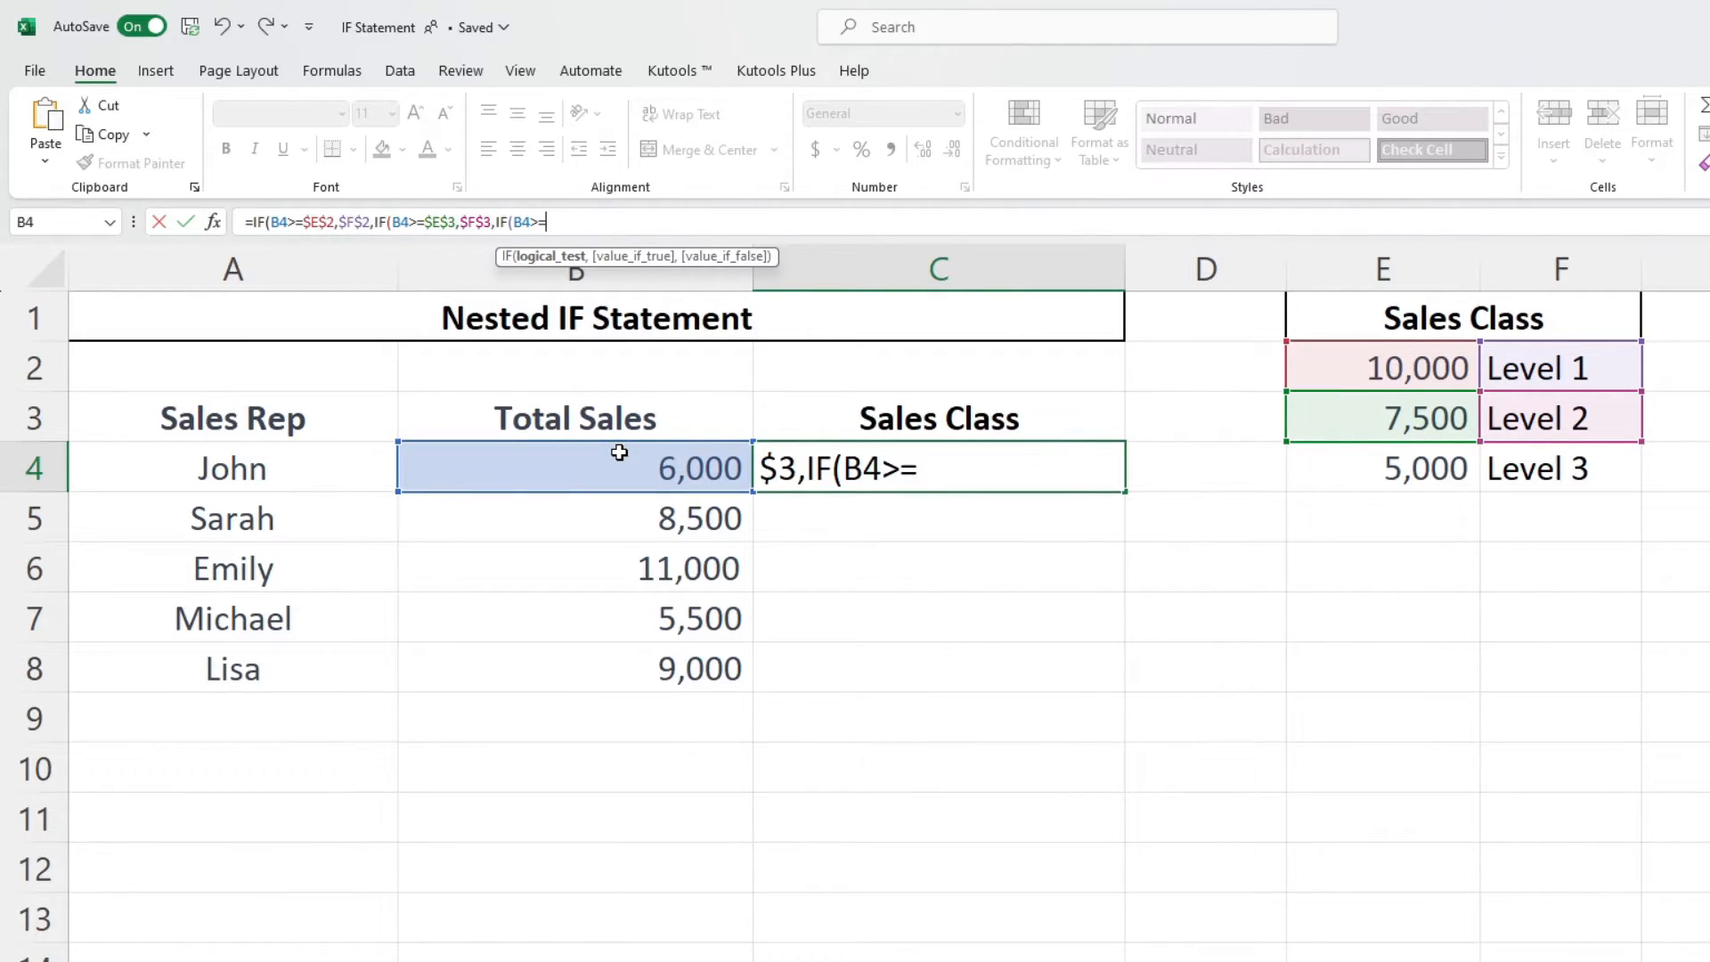
{"action": "left_click", "coordinate": [1329, 452]}
{"action": "key", "text": "F4"}
{"action": "type", "text": ","}
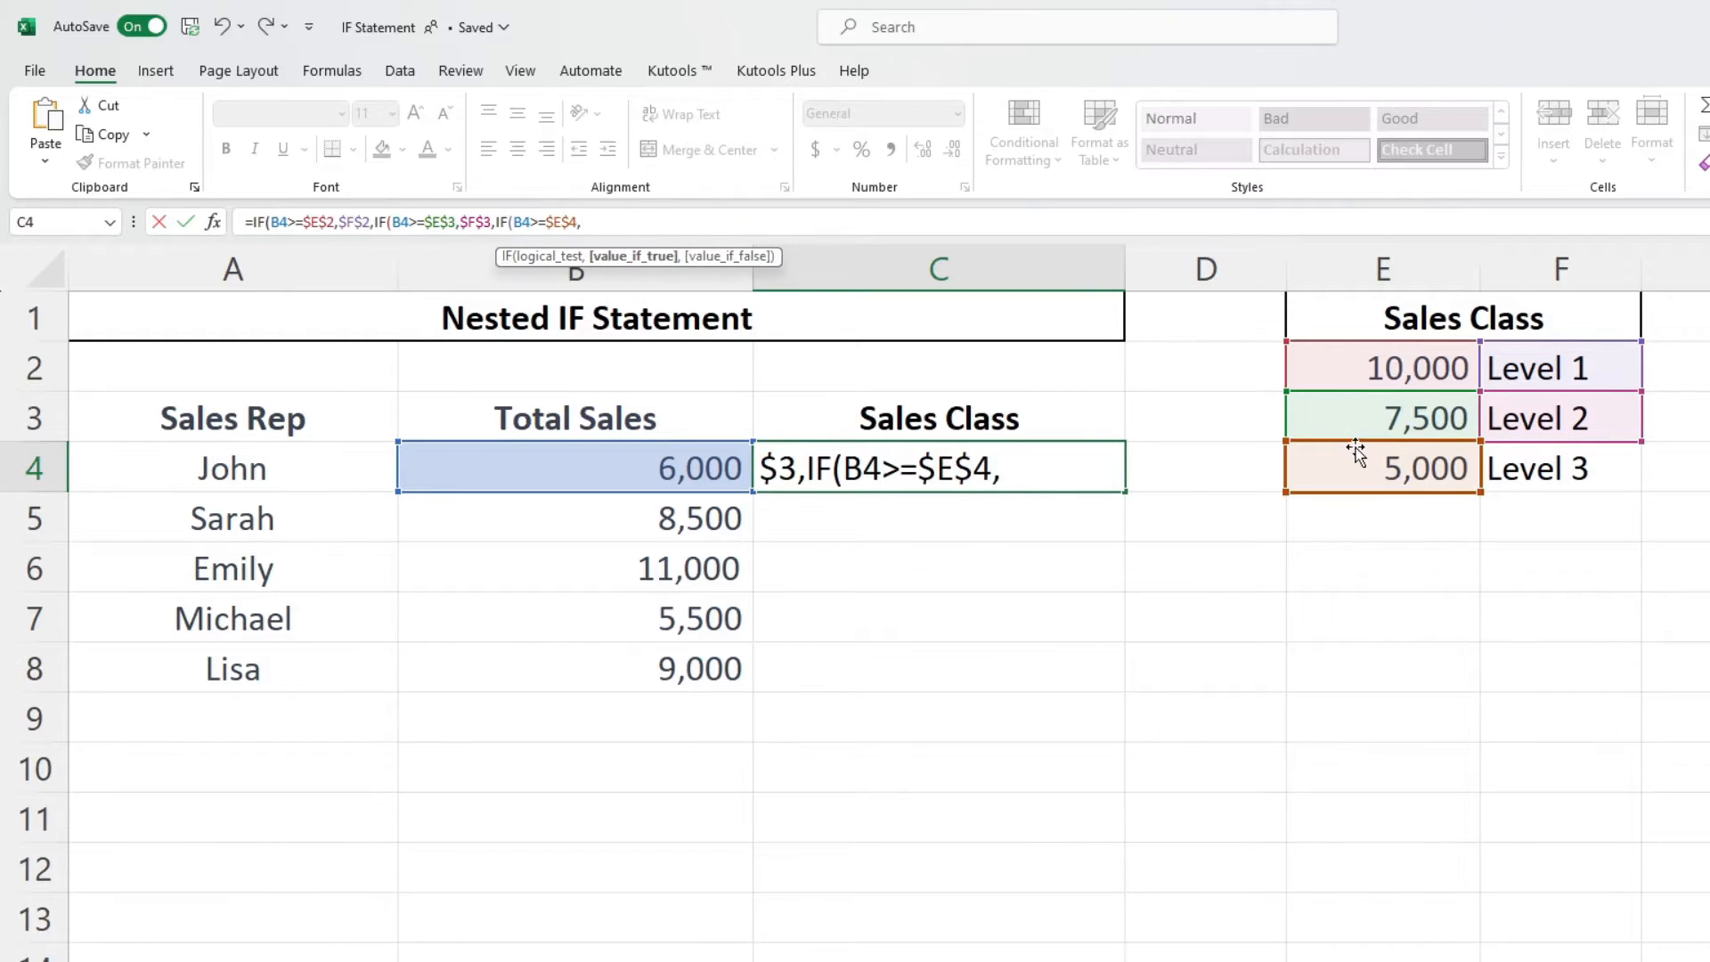
{"action": "left_click", "coordinate": [1608, 463]}
{"action": "key", "text": "F4"}
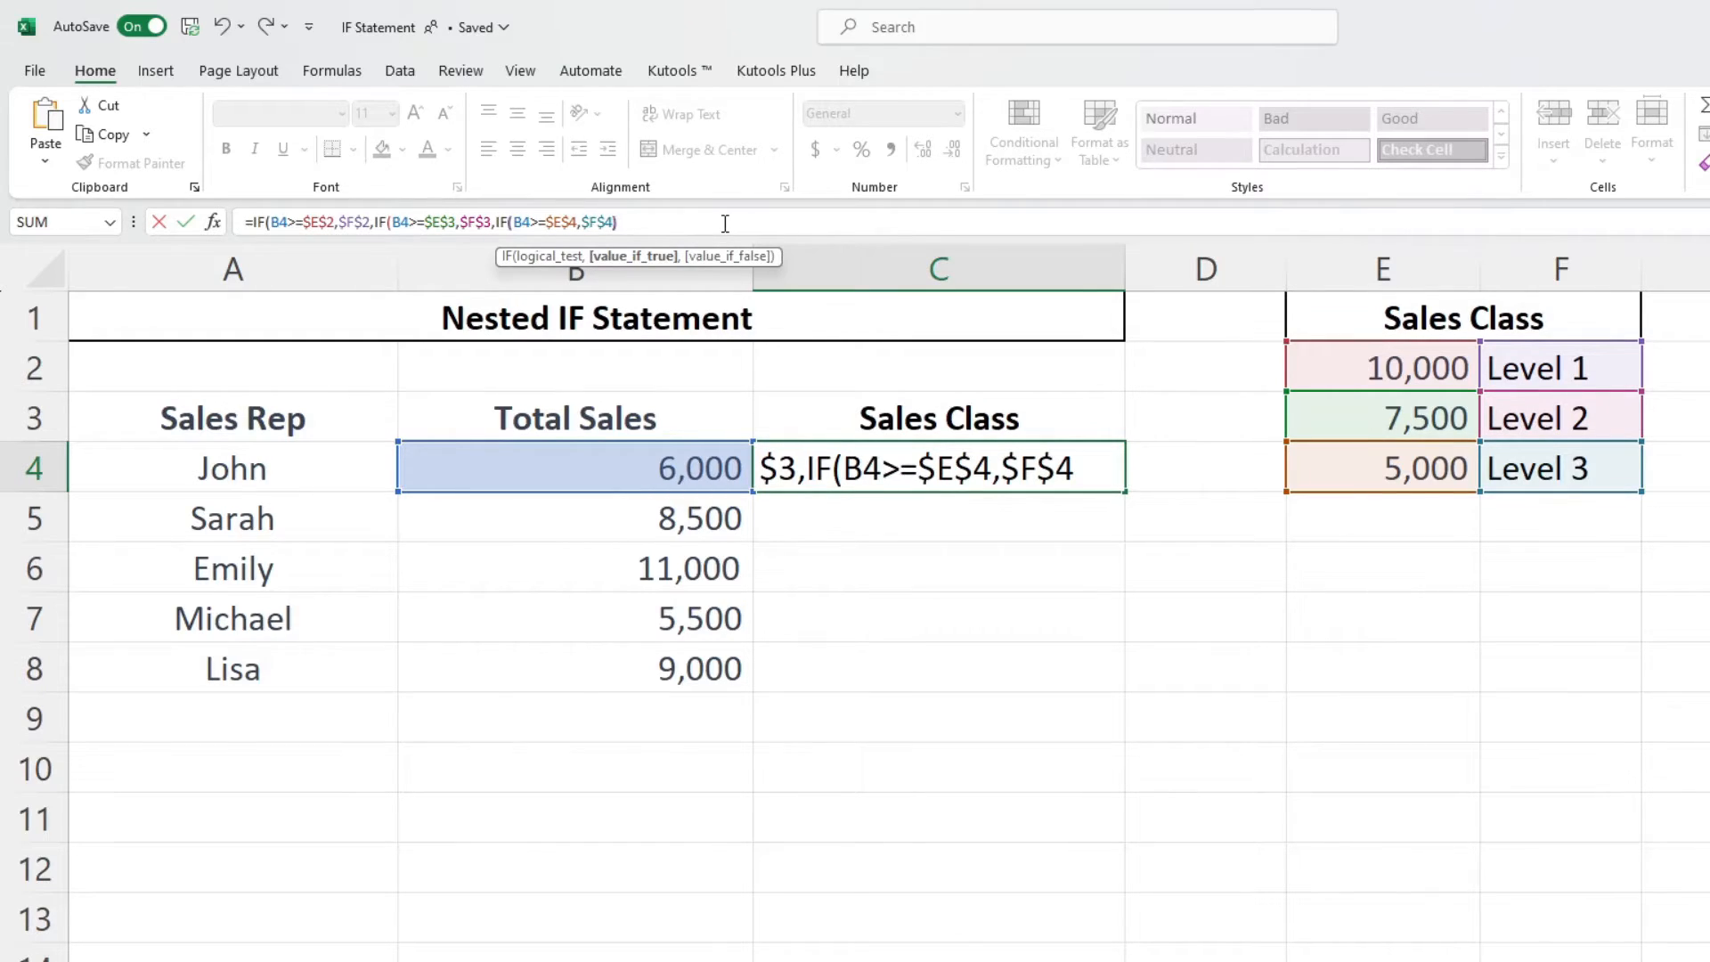
{"action": "type", "text": ")"}
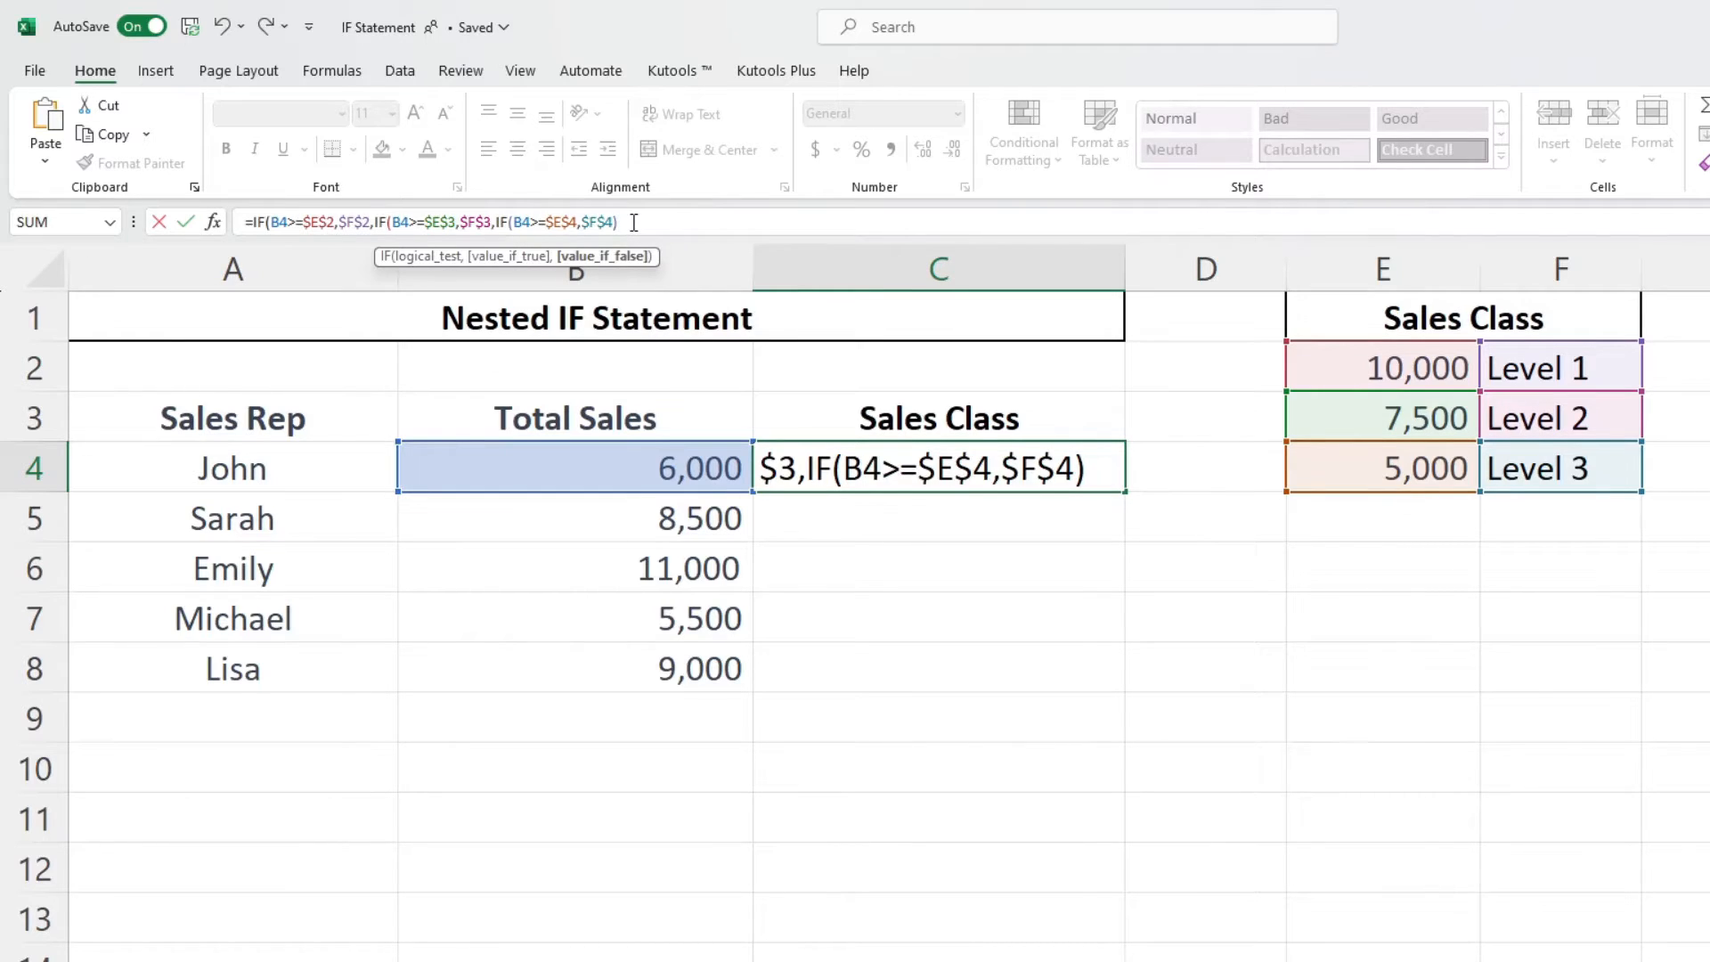
{"action": "type", "text": ")"}
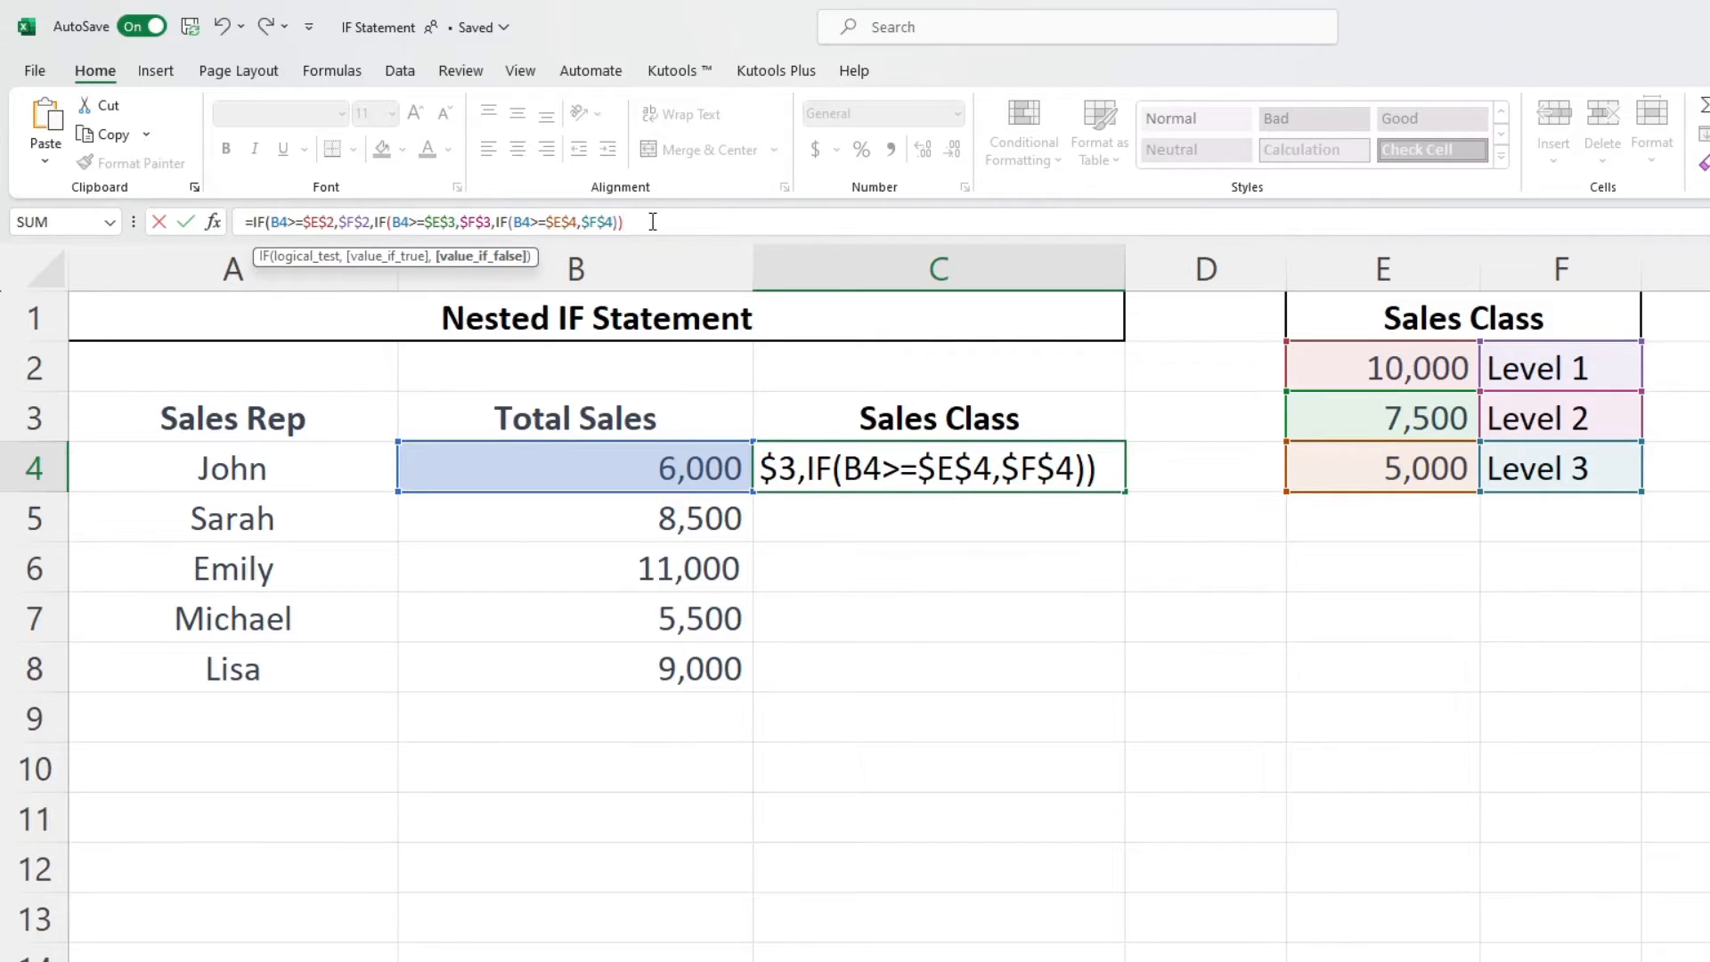
{"action": "type", "text": ")"}
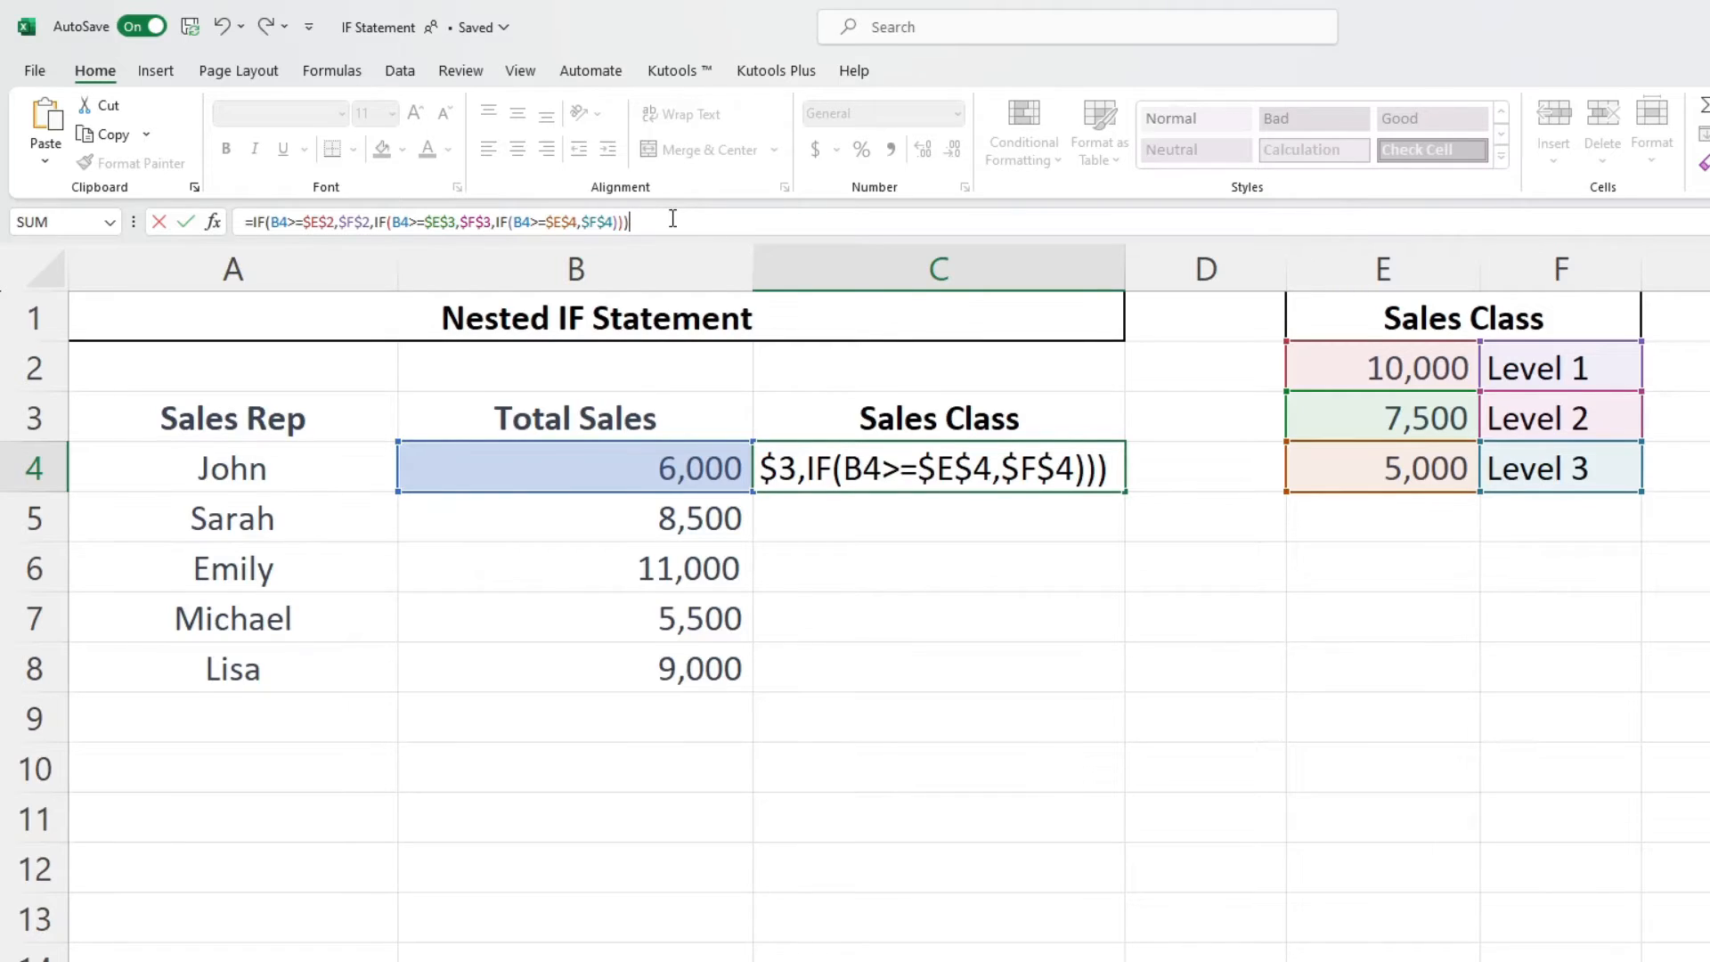
{"action": "key", "text": "Return"}
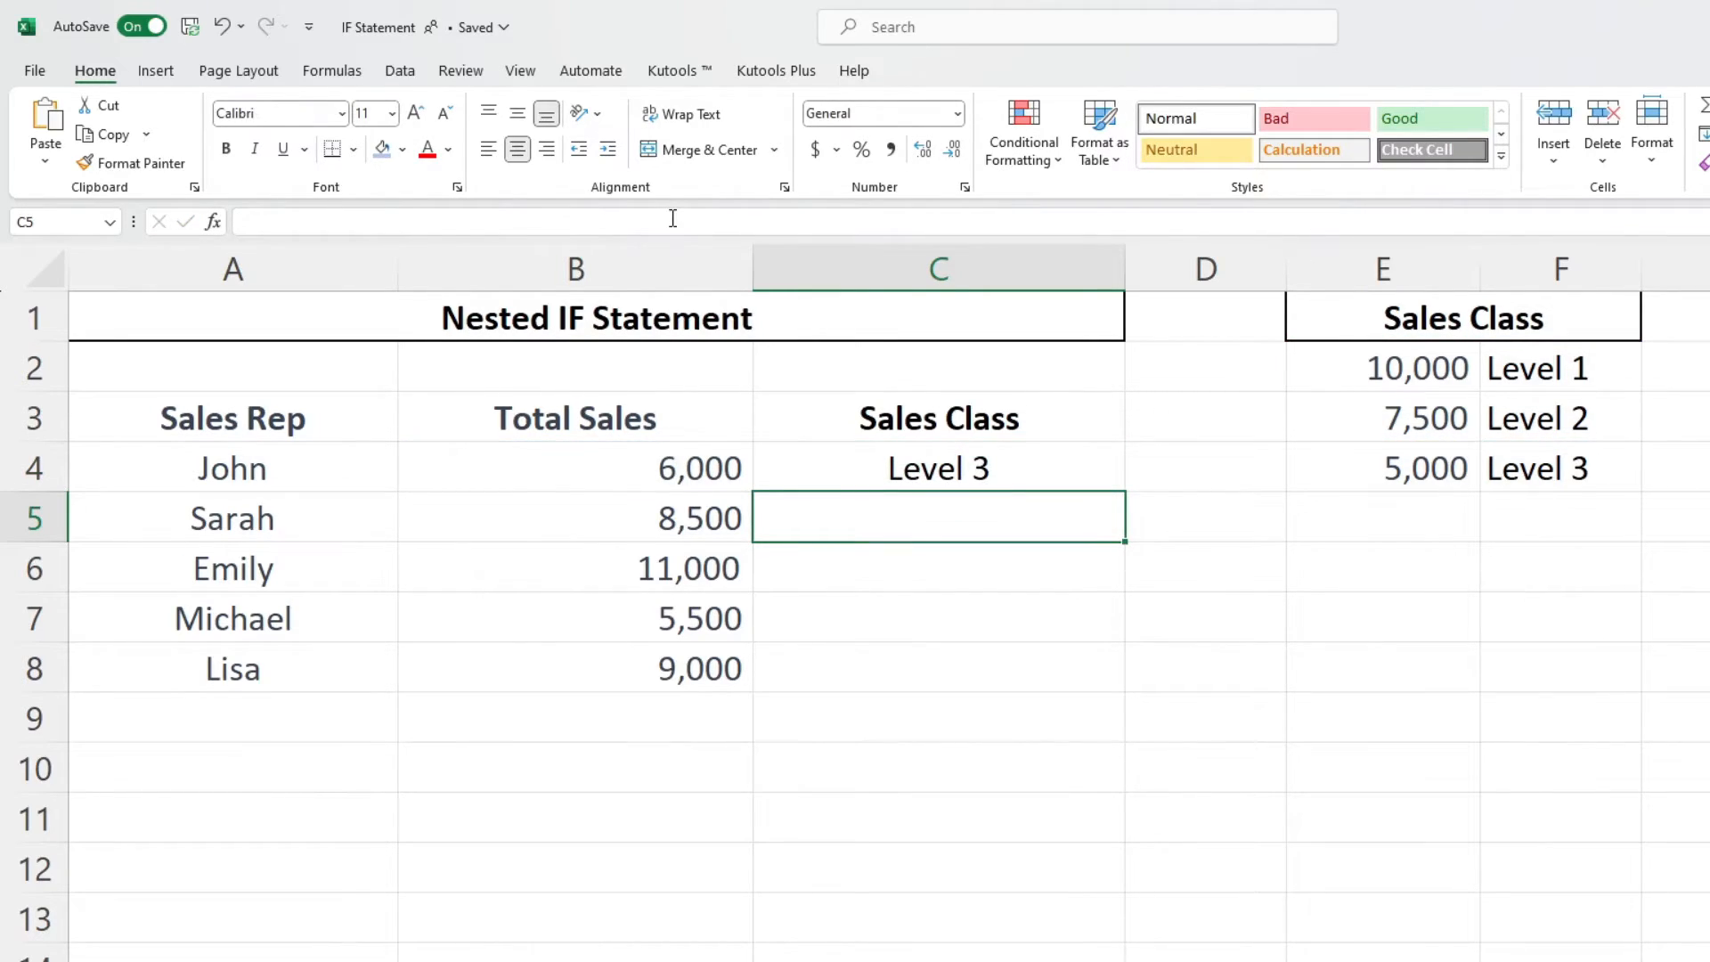
- Fill the nested IF formula from C4 down through C8
{"action": "left_click", "coordinate": [1069, 459]}
{"action": "double_click", "coordinate": [1123, 491]}
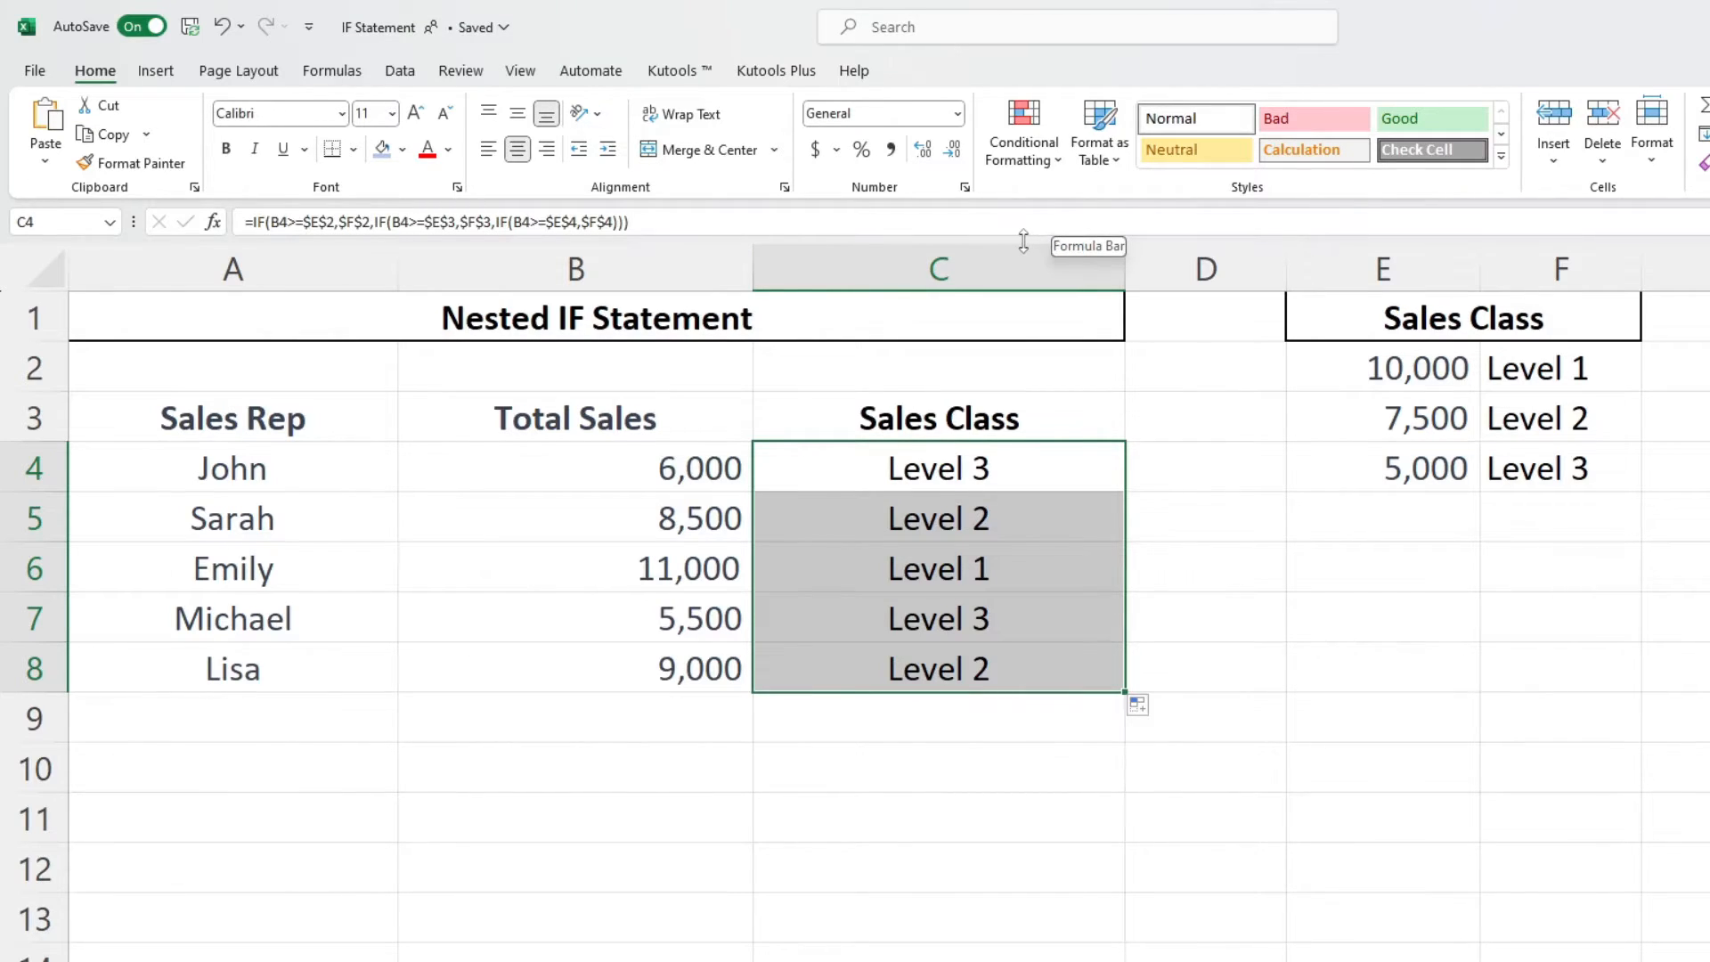
- Expand the formula bar and split the nested IF formula in C4 onto three lines, one per IF, then confirm it
{"action": "left_click_drag", "start_coordinate": [1022, 244], "coordinate": [1016, 330]}
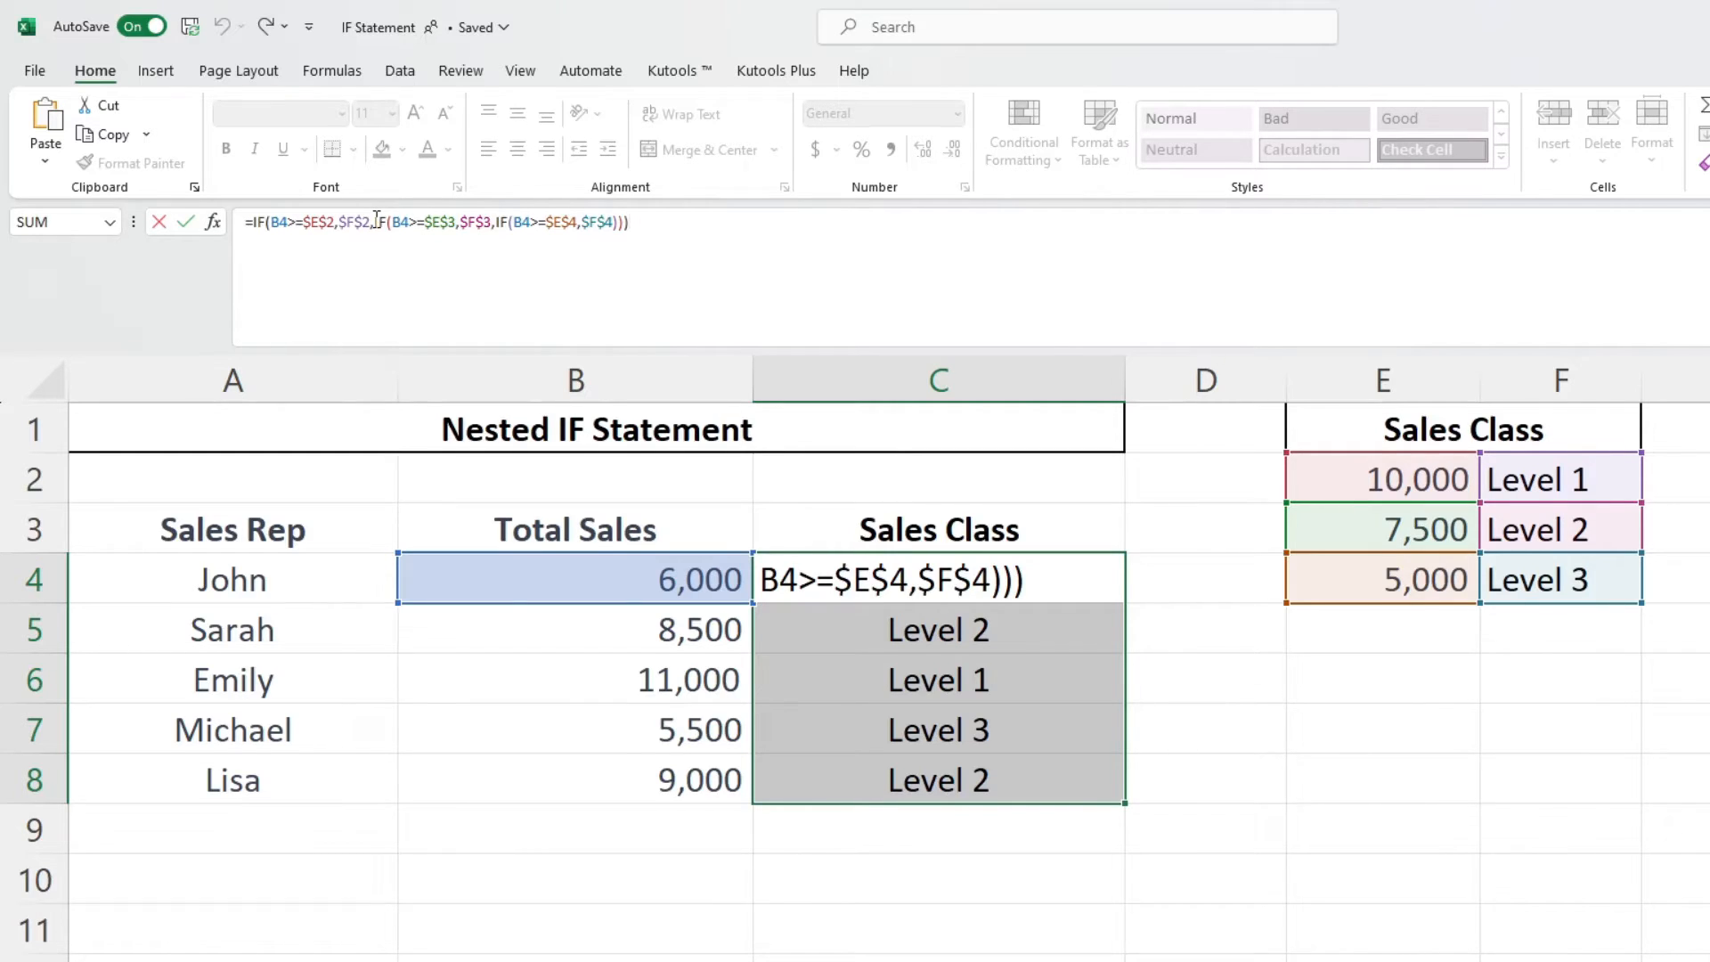
{"action": "left_click", "coordinate": [375, 222]}
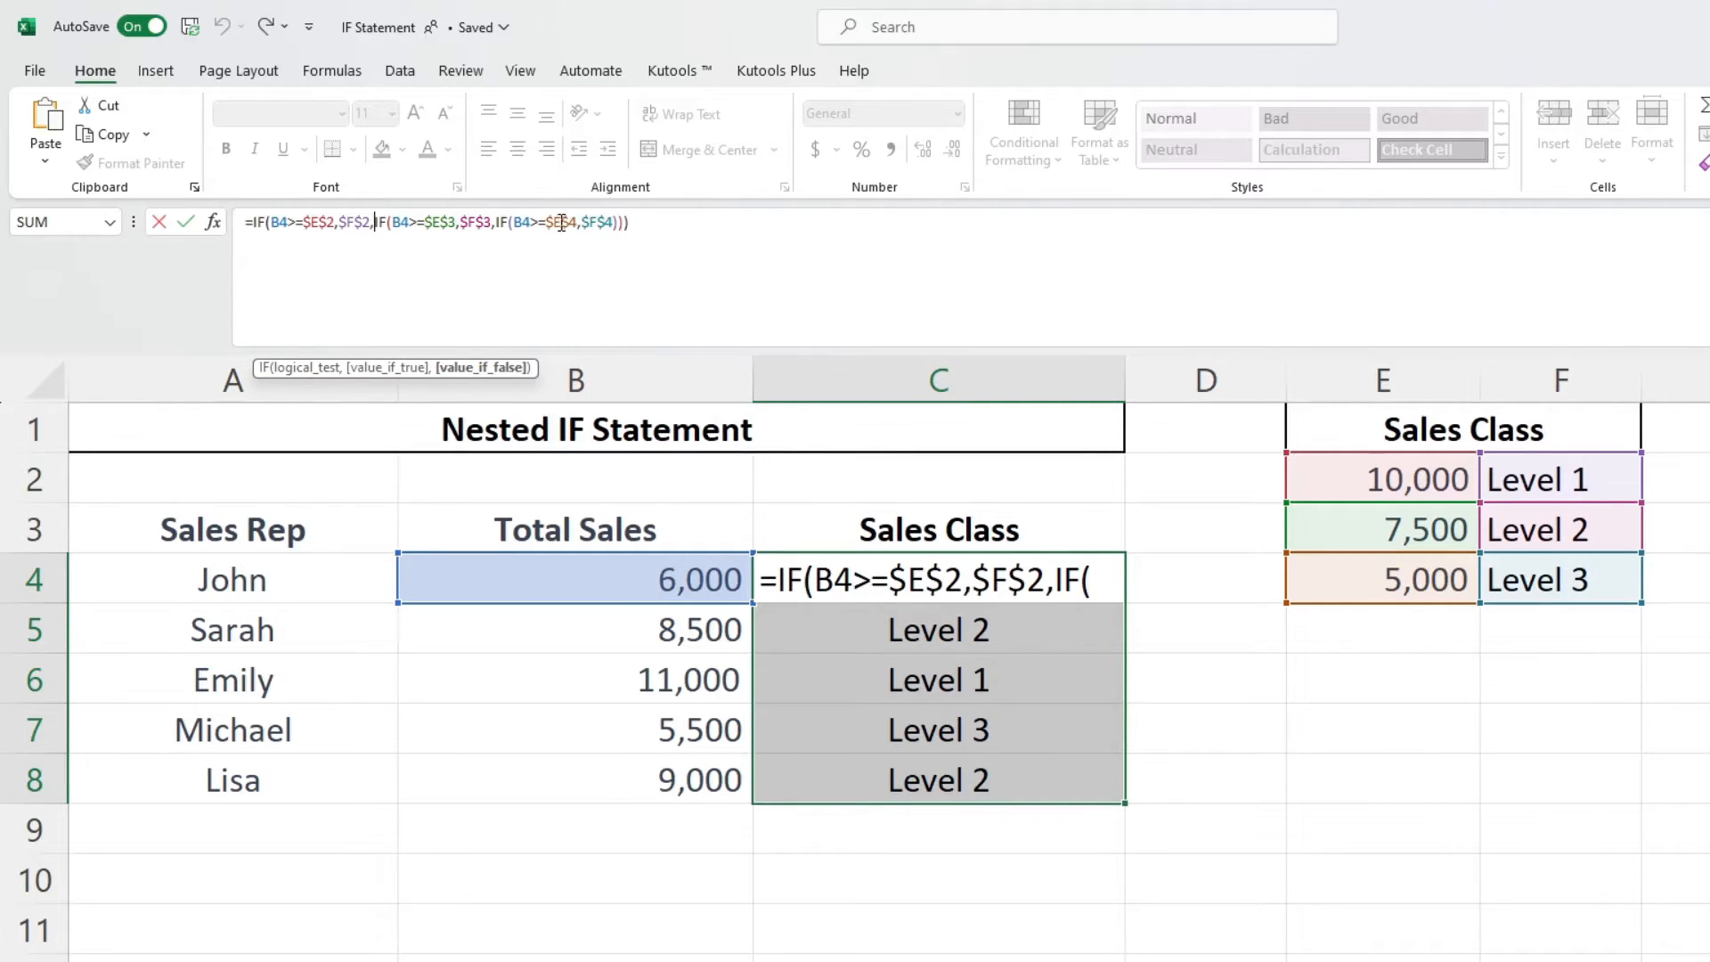
{"action": "left_click", "coordinate": [498, 222]}
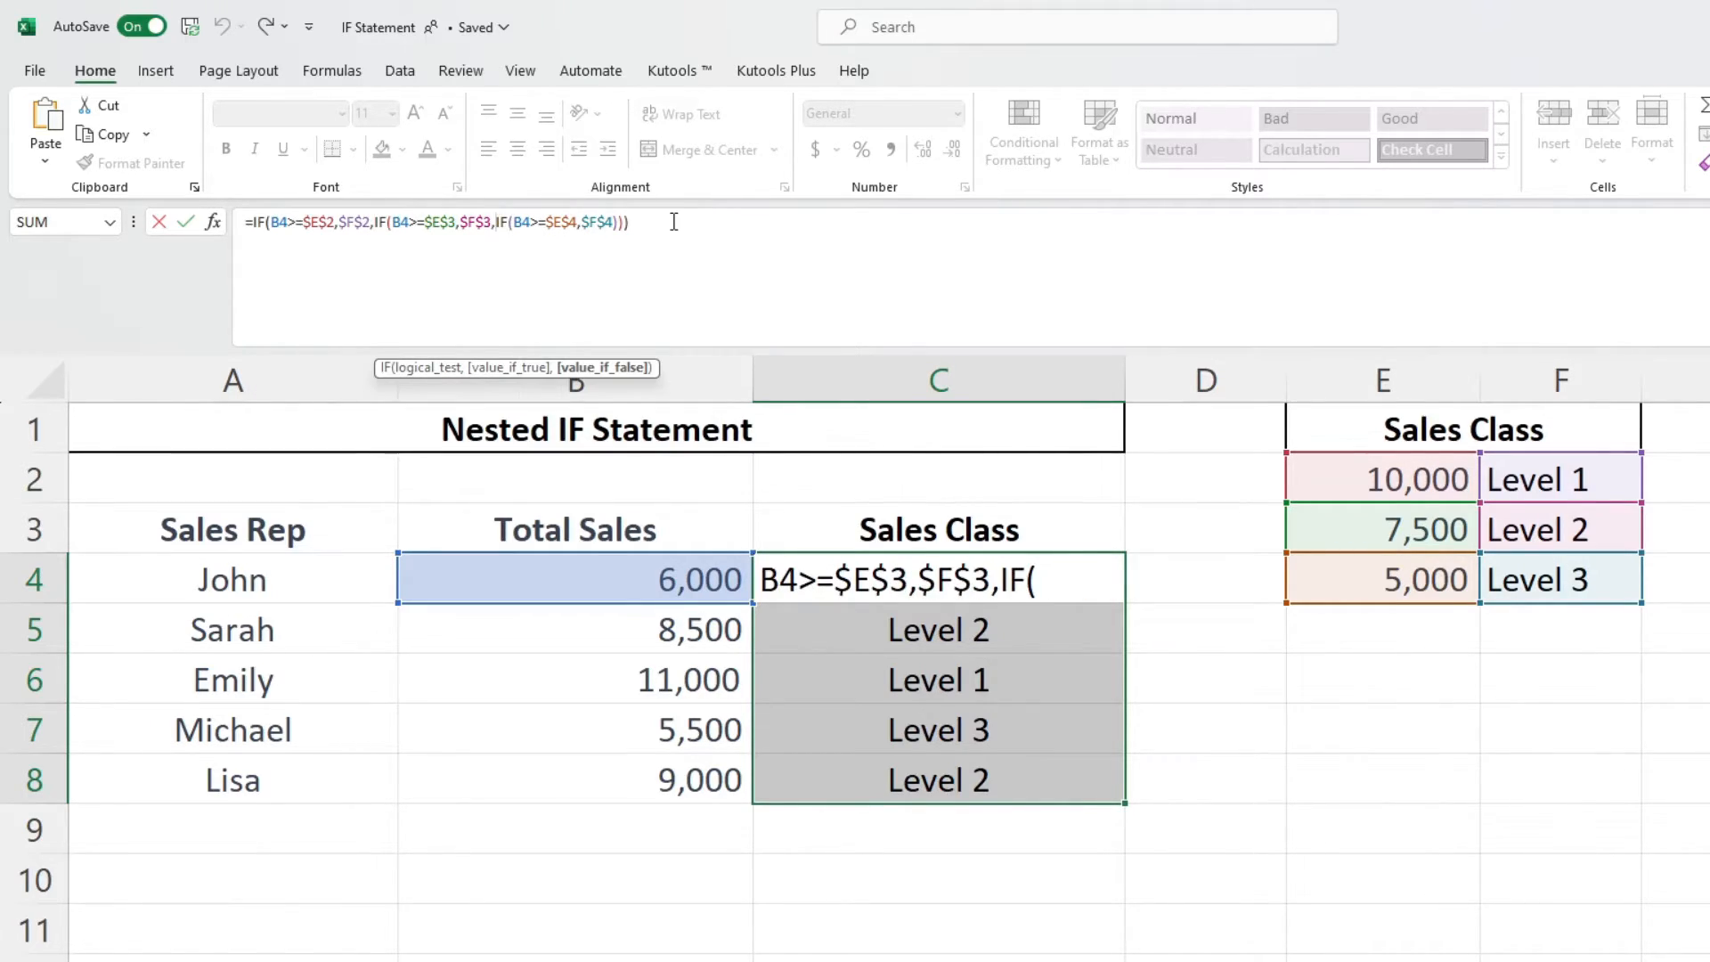
{"action": "key", "text": "alt+Return"}
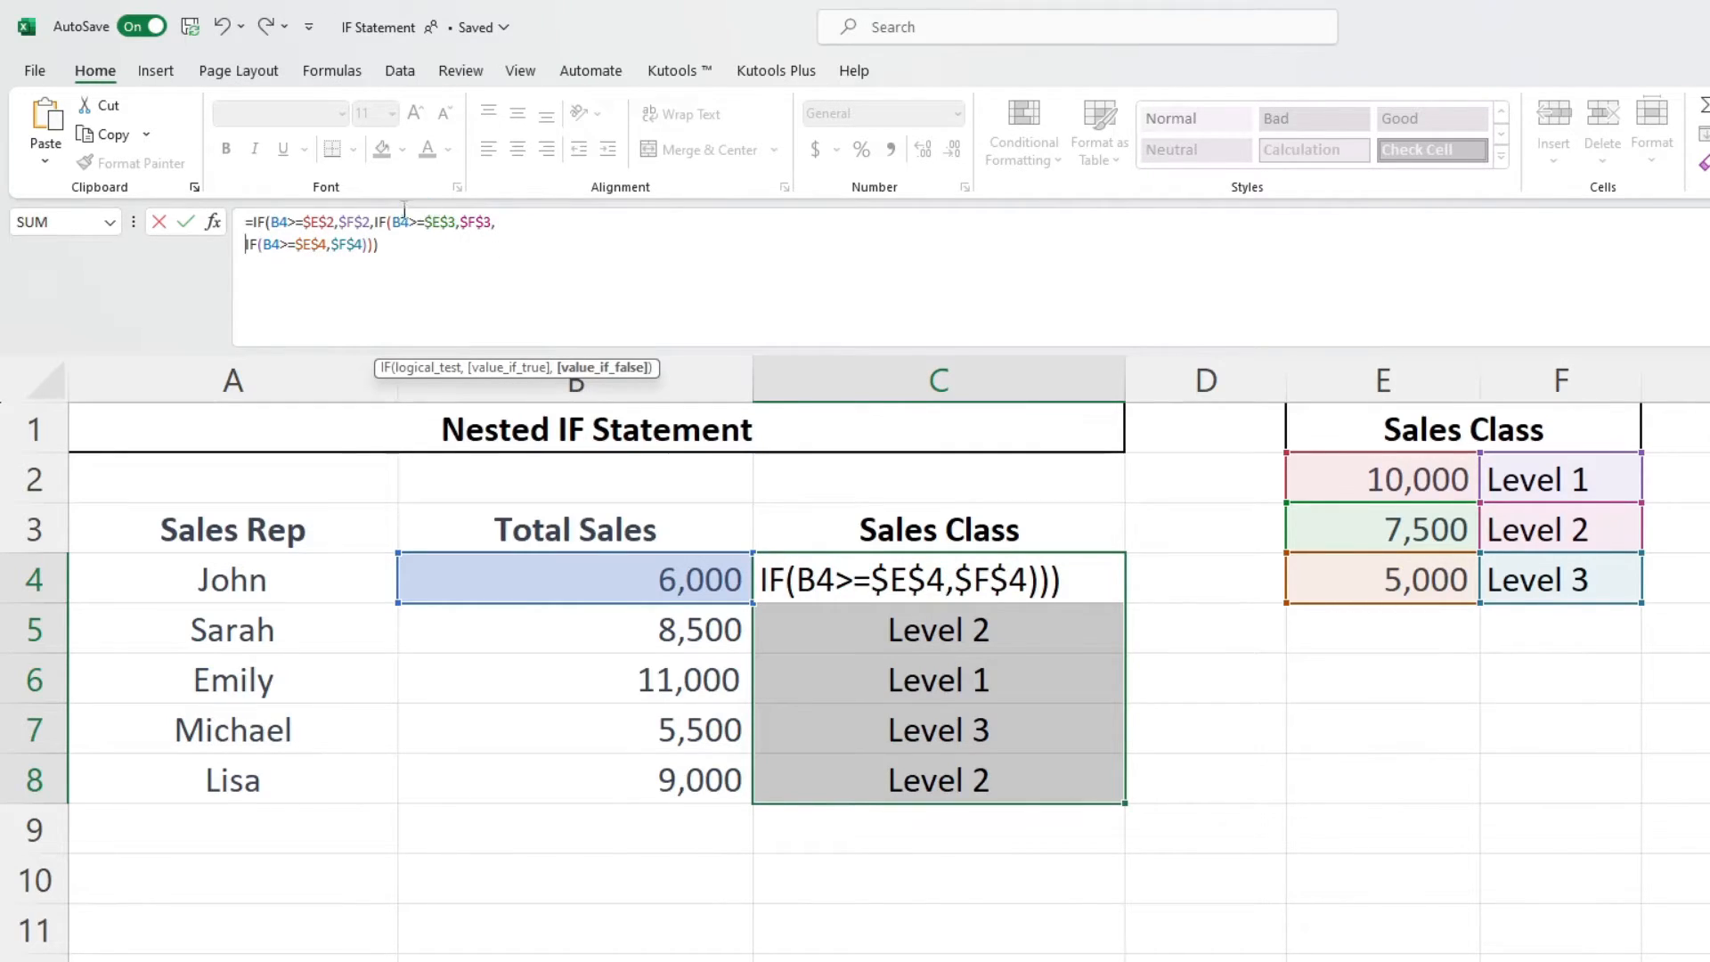
{"action": "left_click", "coordinate": [376, 222]}
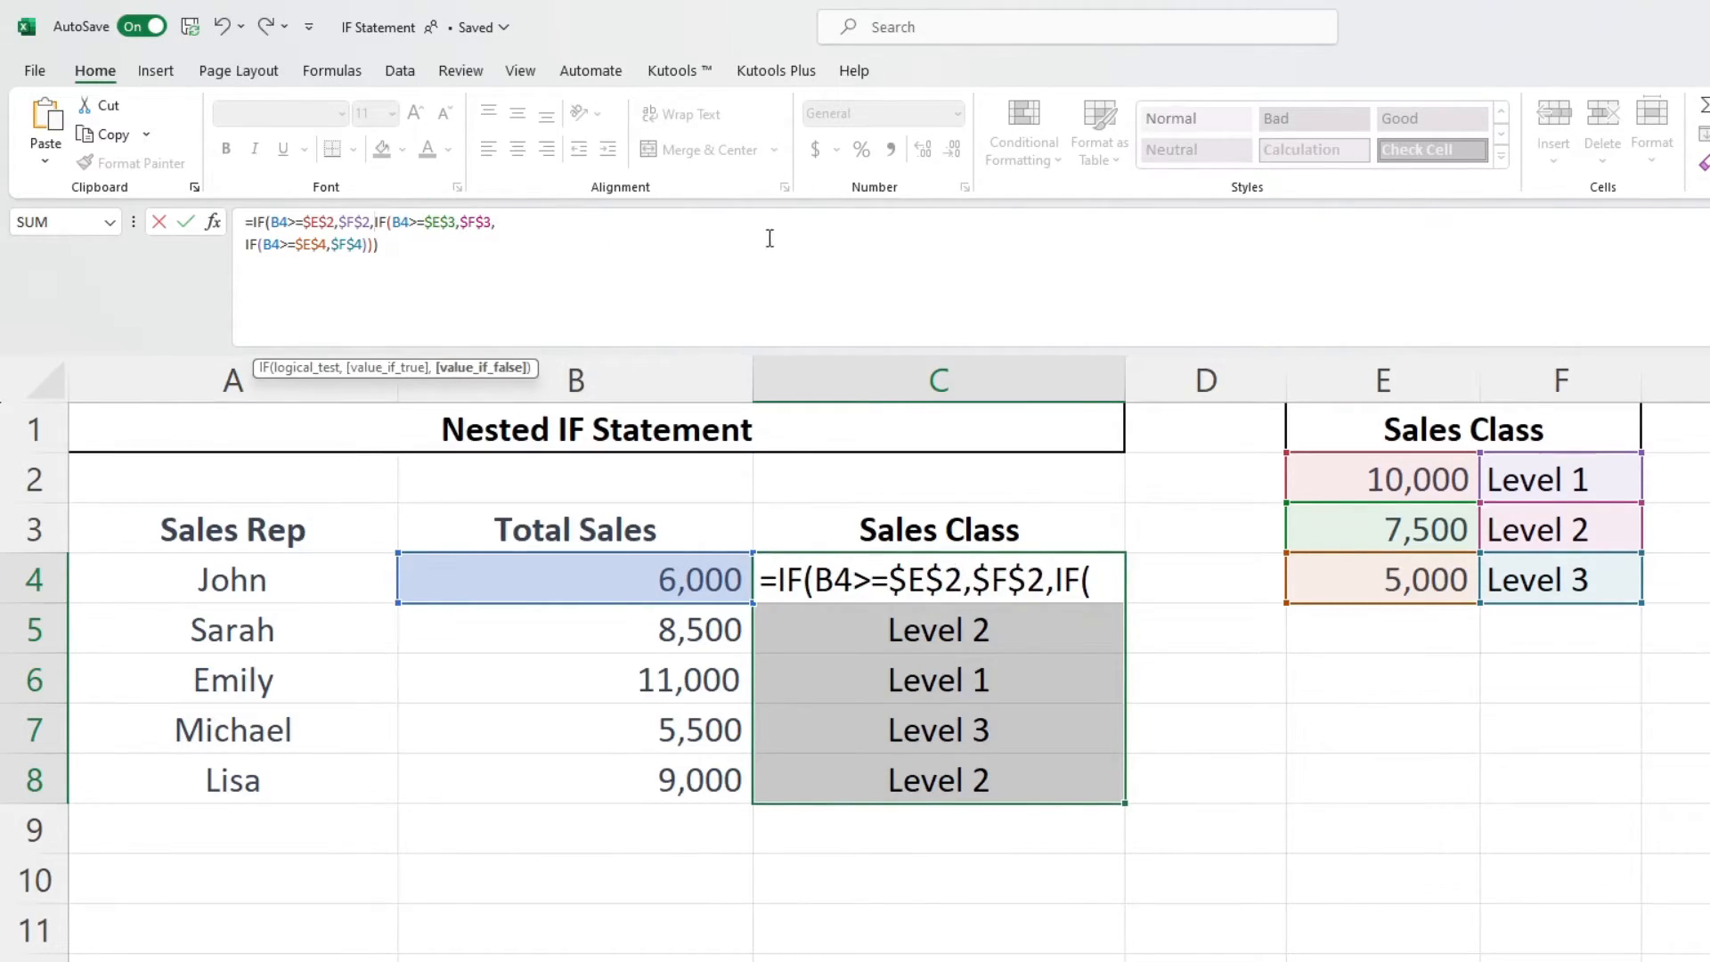
{"action": "key", "text": "alt+Return"}
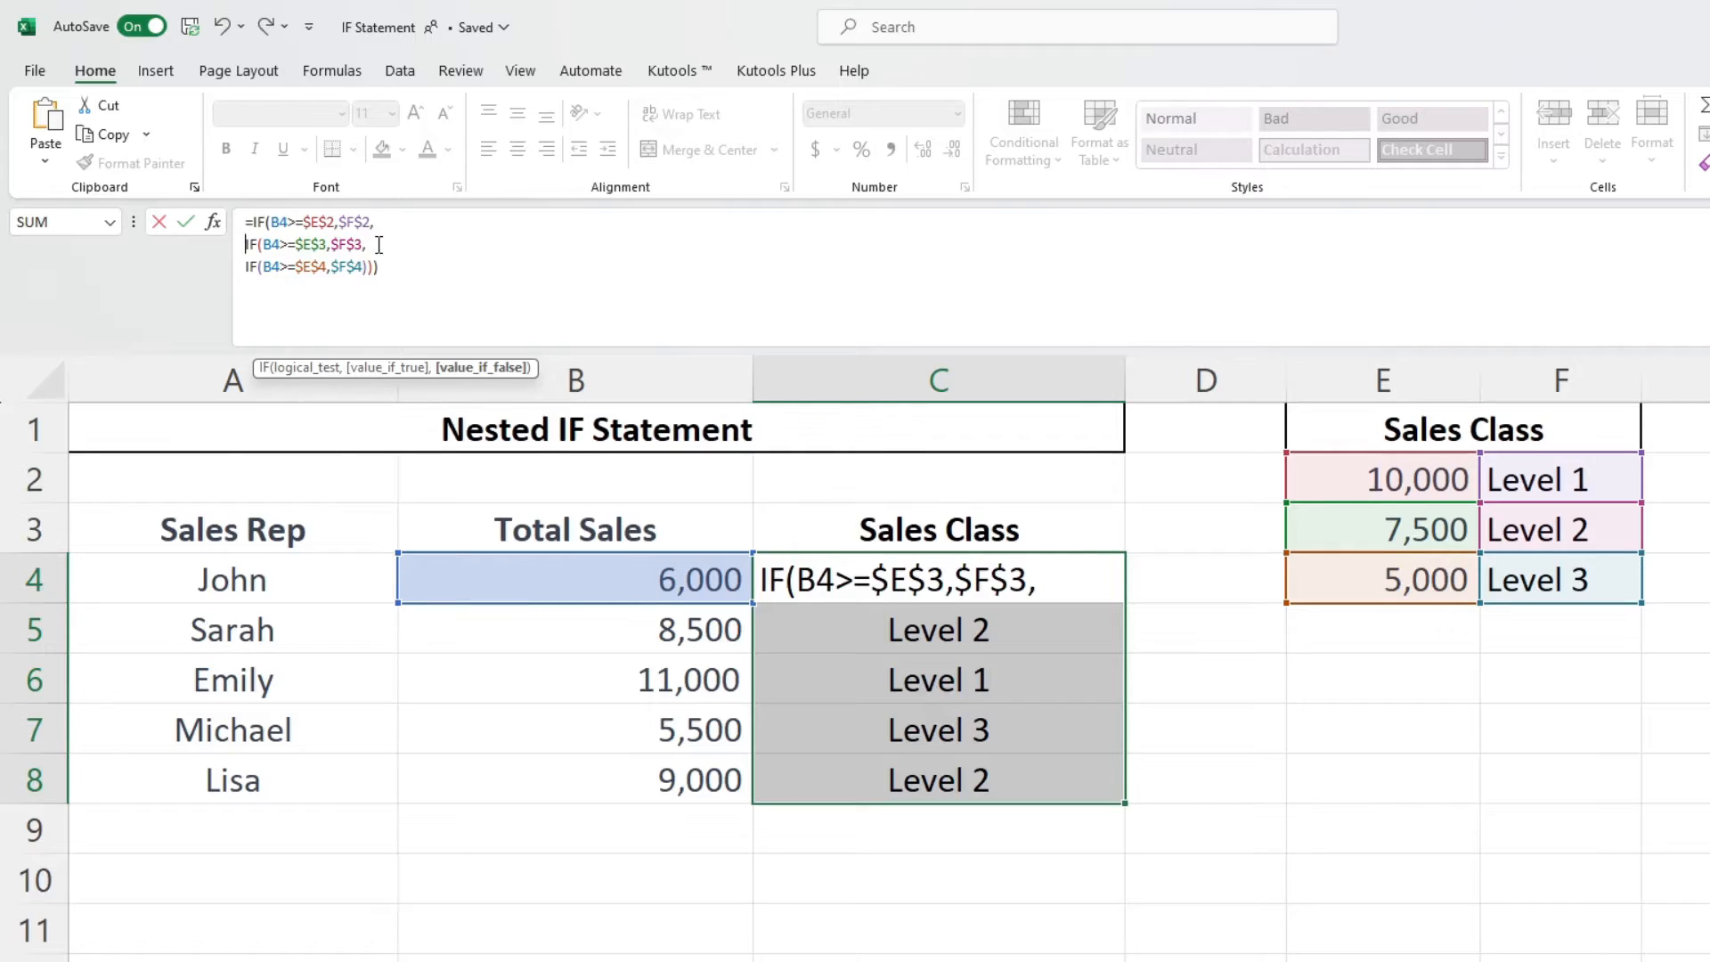
{"action": "left_click", "coordinate": [395, 268]}
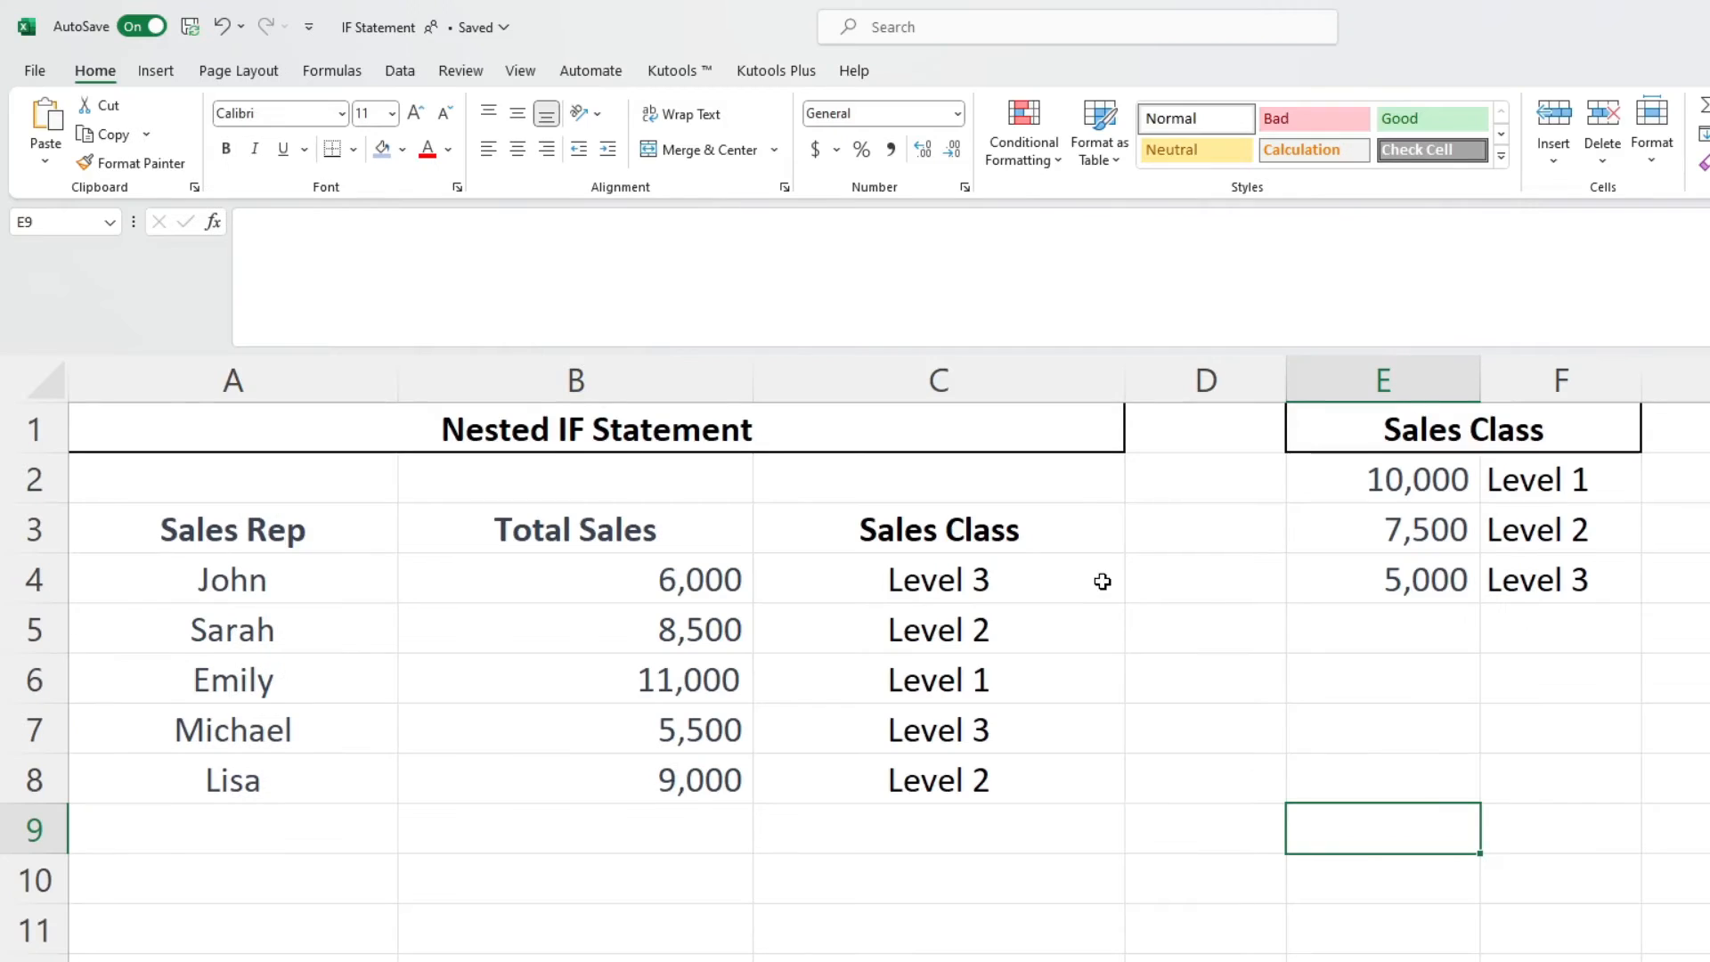
{"action": "left_click", "coordinate": [1100, 581]}
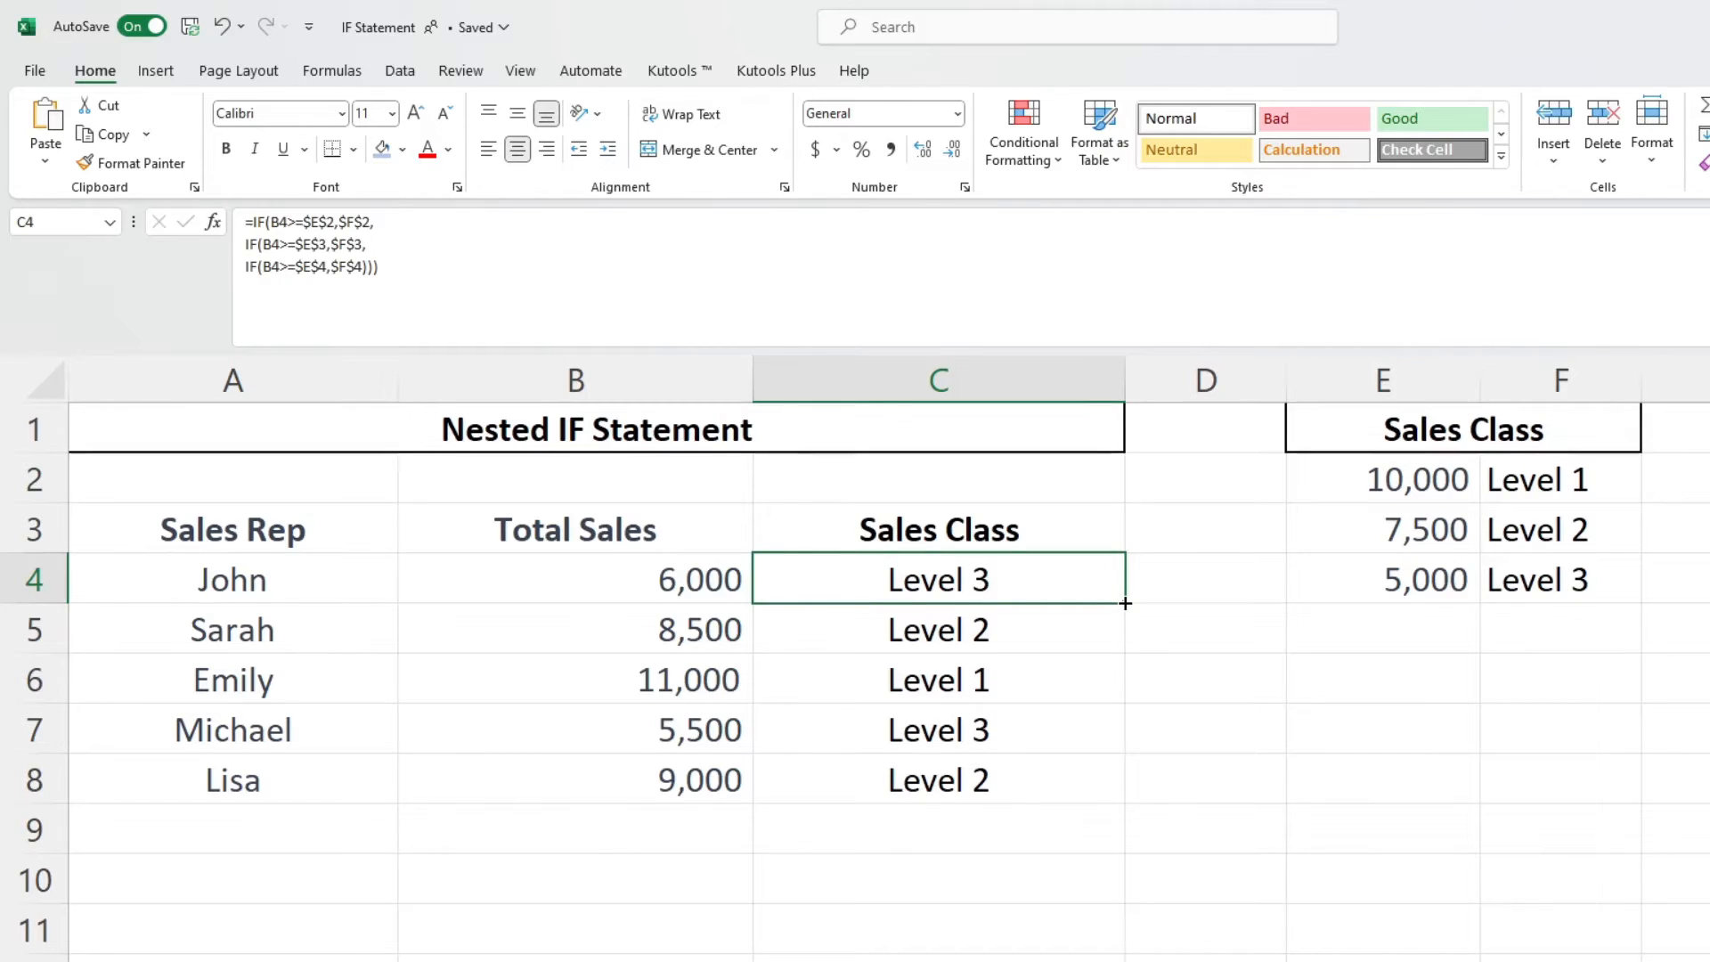
{"action": "double_click", "coordinate": [1126, 604]}
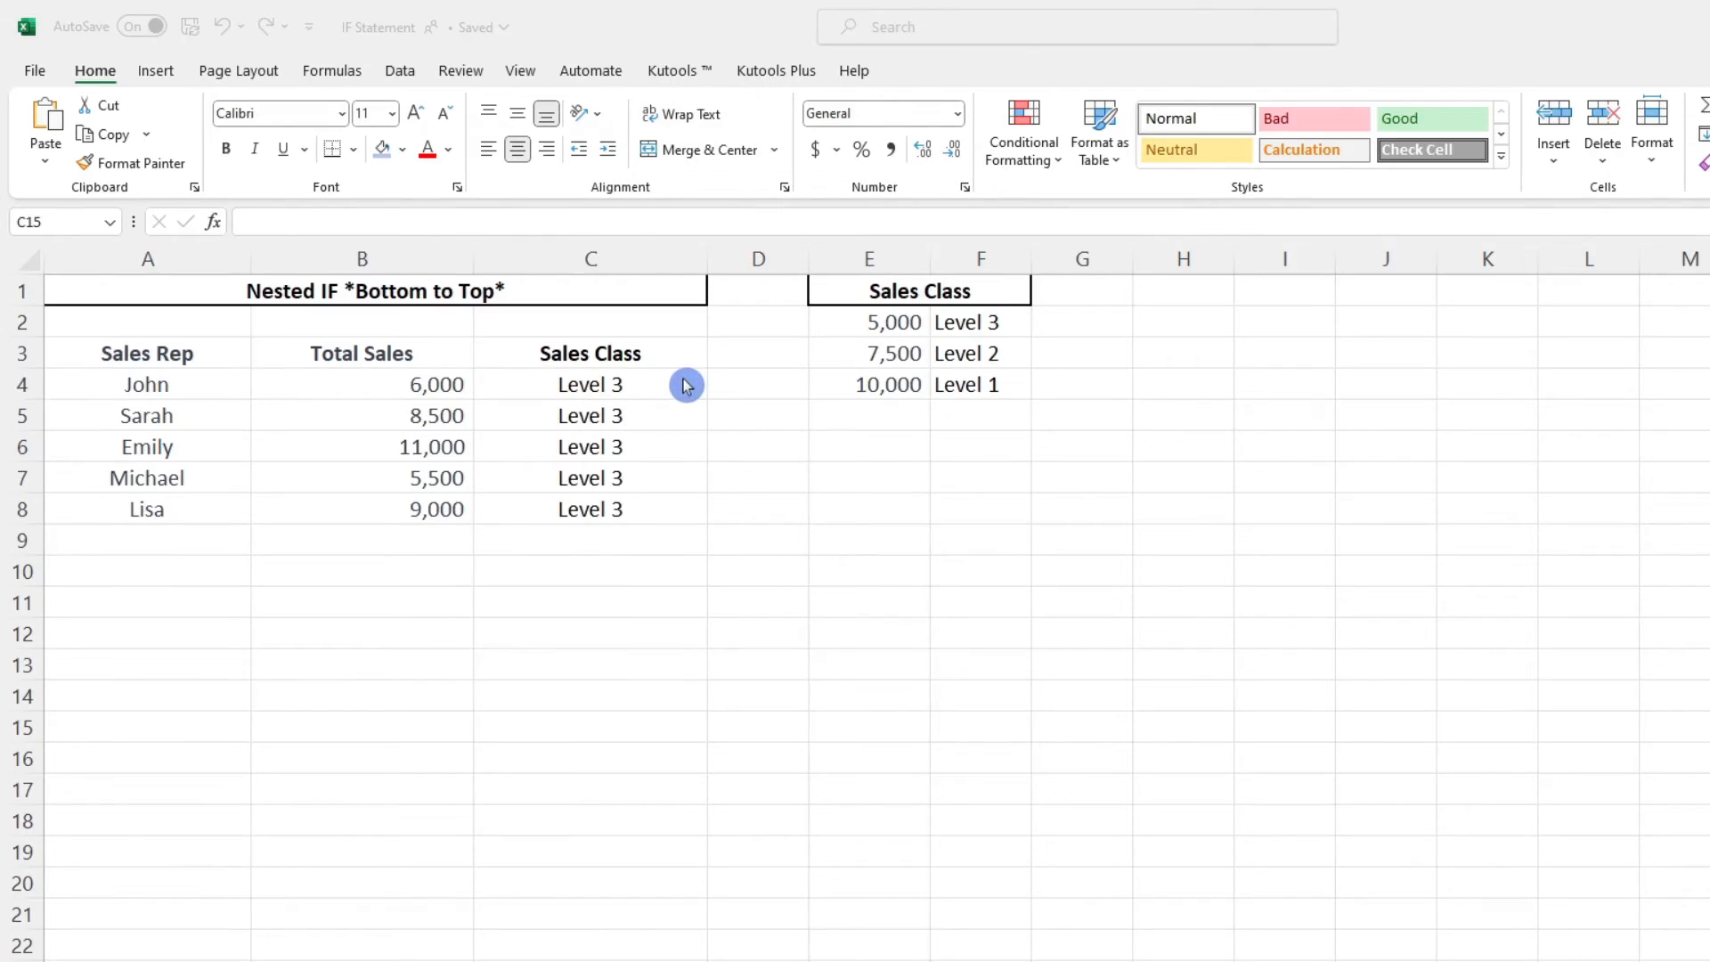
- On the Bottom to Top sheet, fill the nested IF formula from C4 down through C8
{"action": "left_click", "coordinate": [680, 379]}
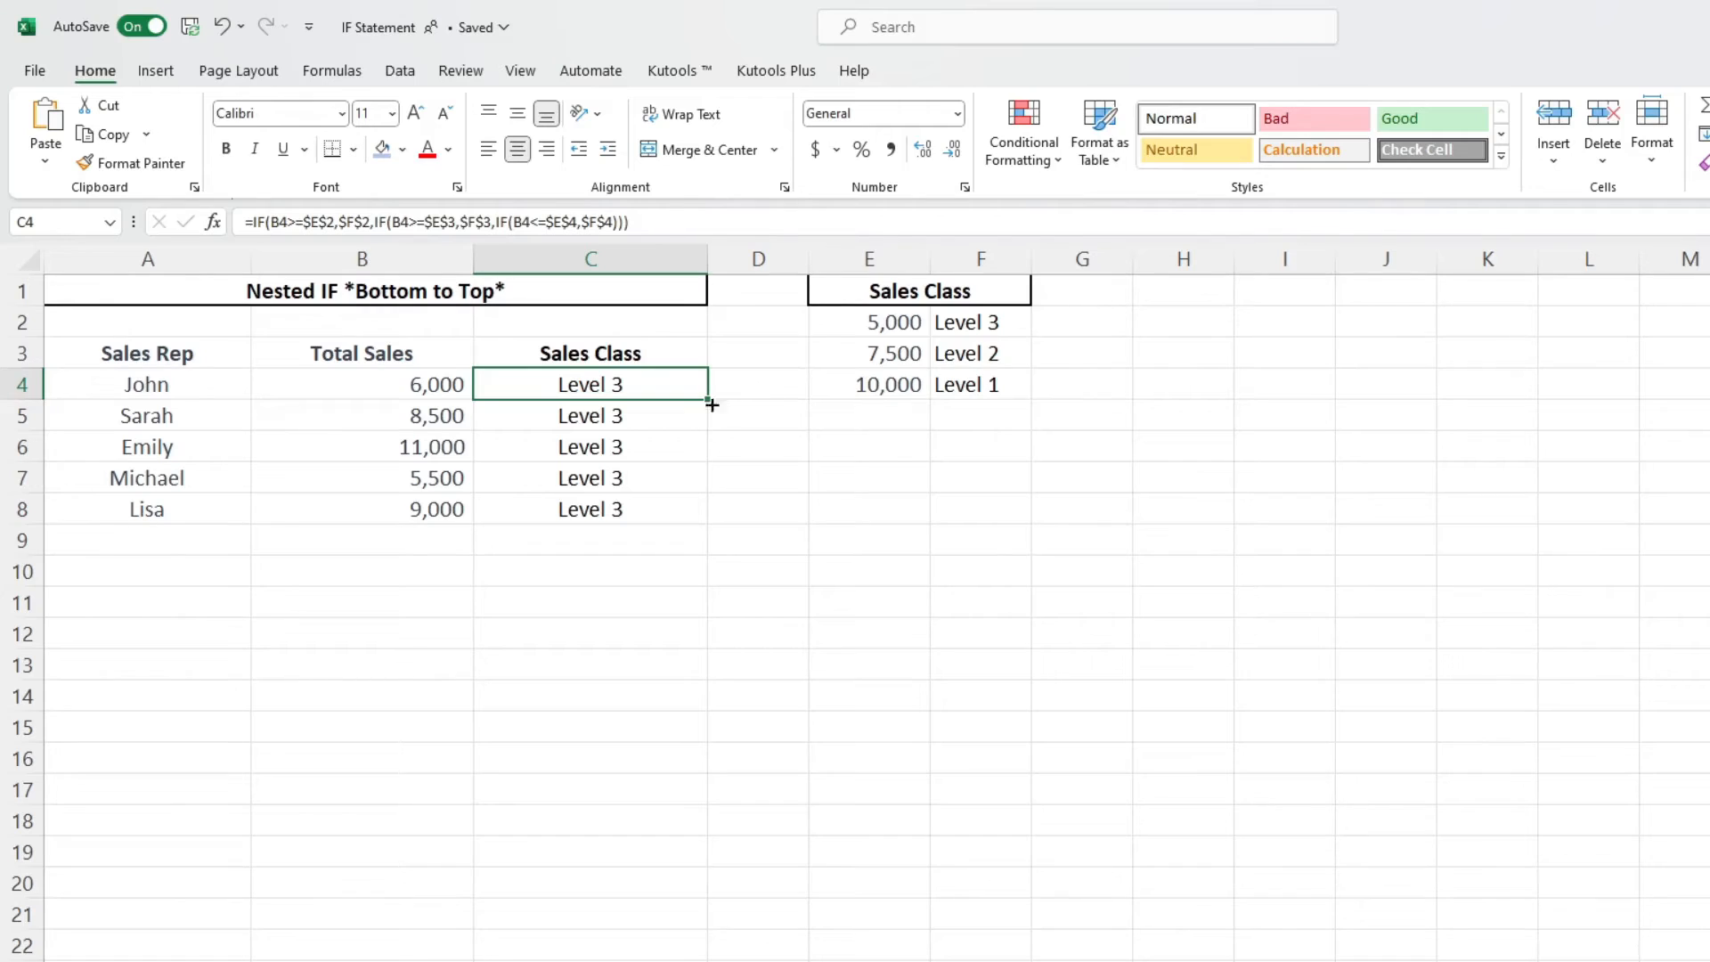
{"action": "left_click_drag", "start_coordinate": [671, 382], "coordinate": [675, 504]}
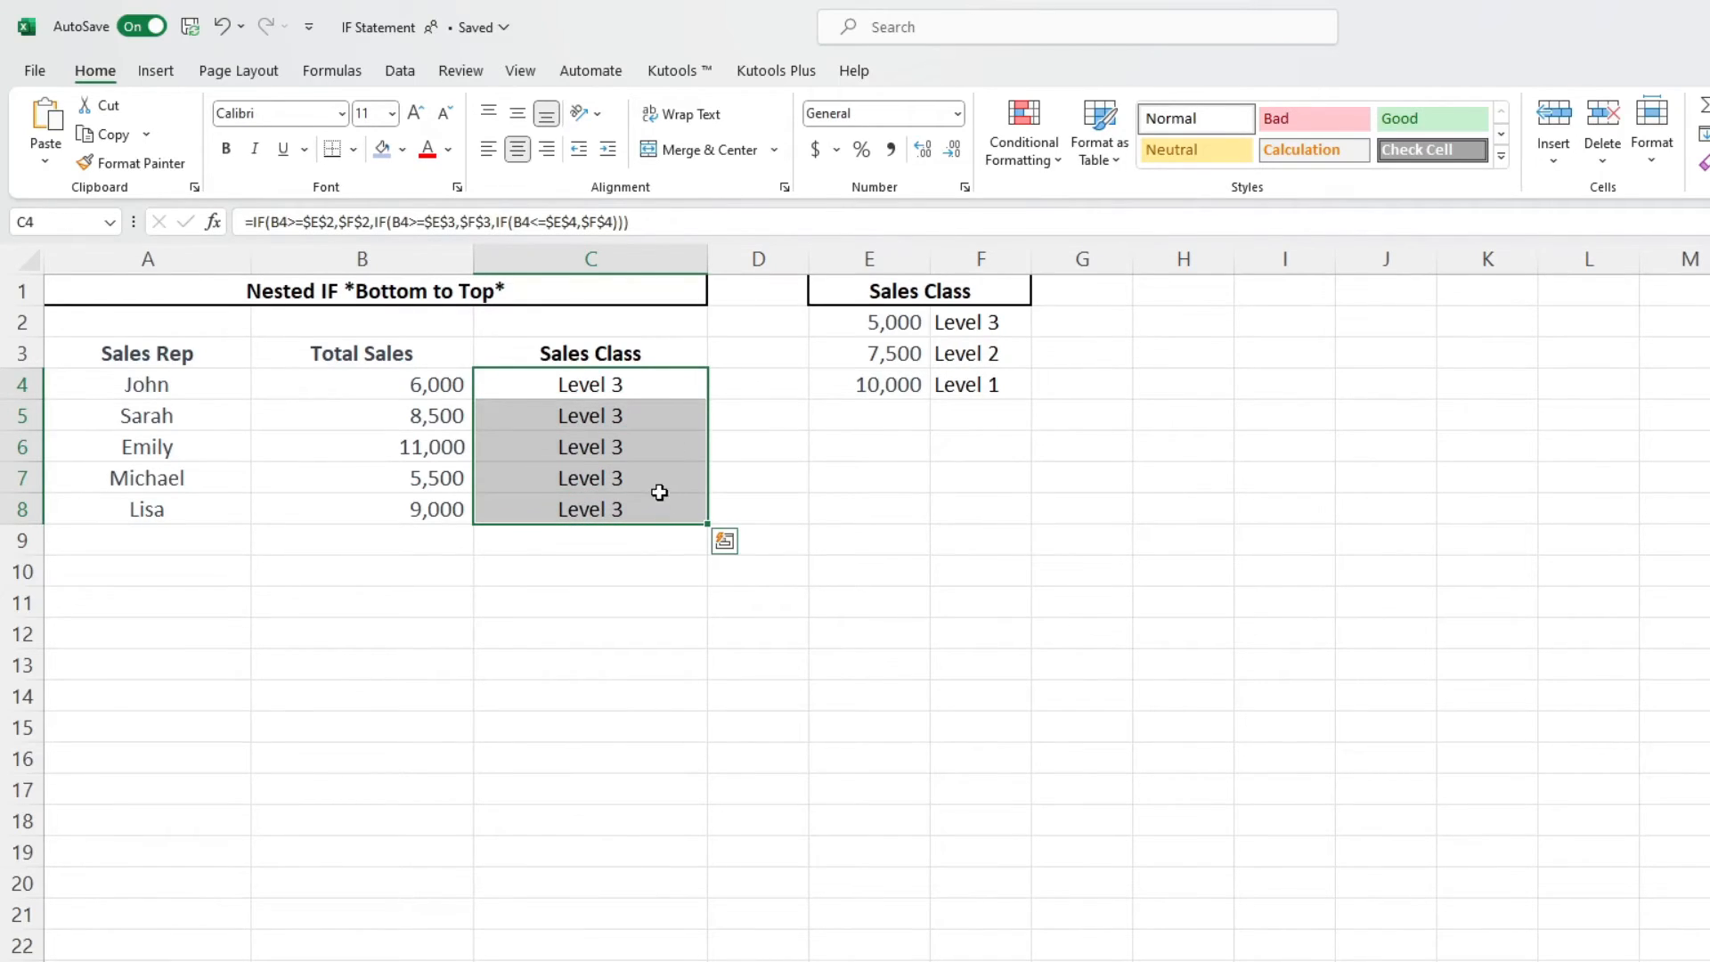
- Examine the nested IF formula's conditions and return values in the formula bar without changing it
{"action": "left_click", "coordinate": [669, 219]}
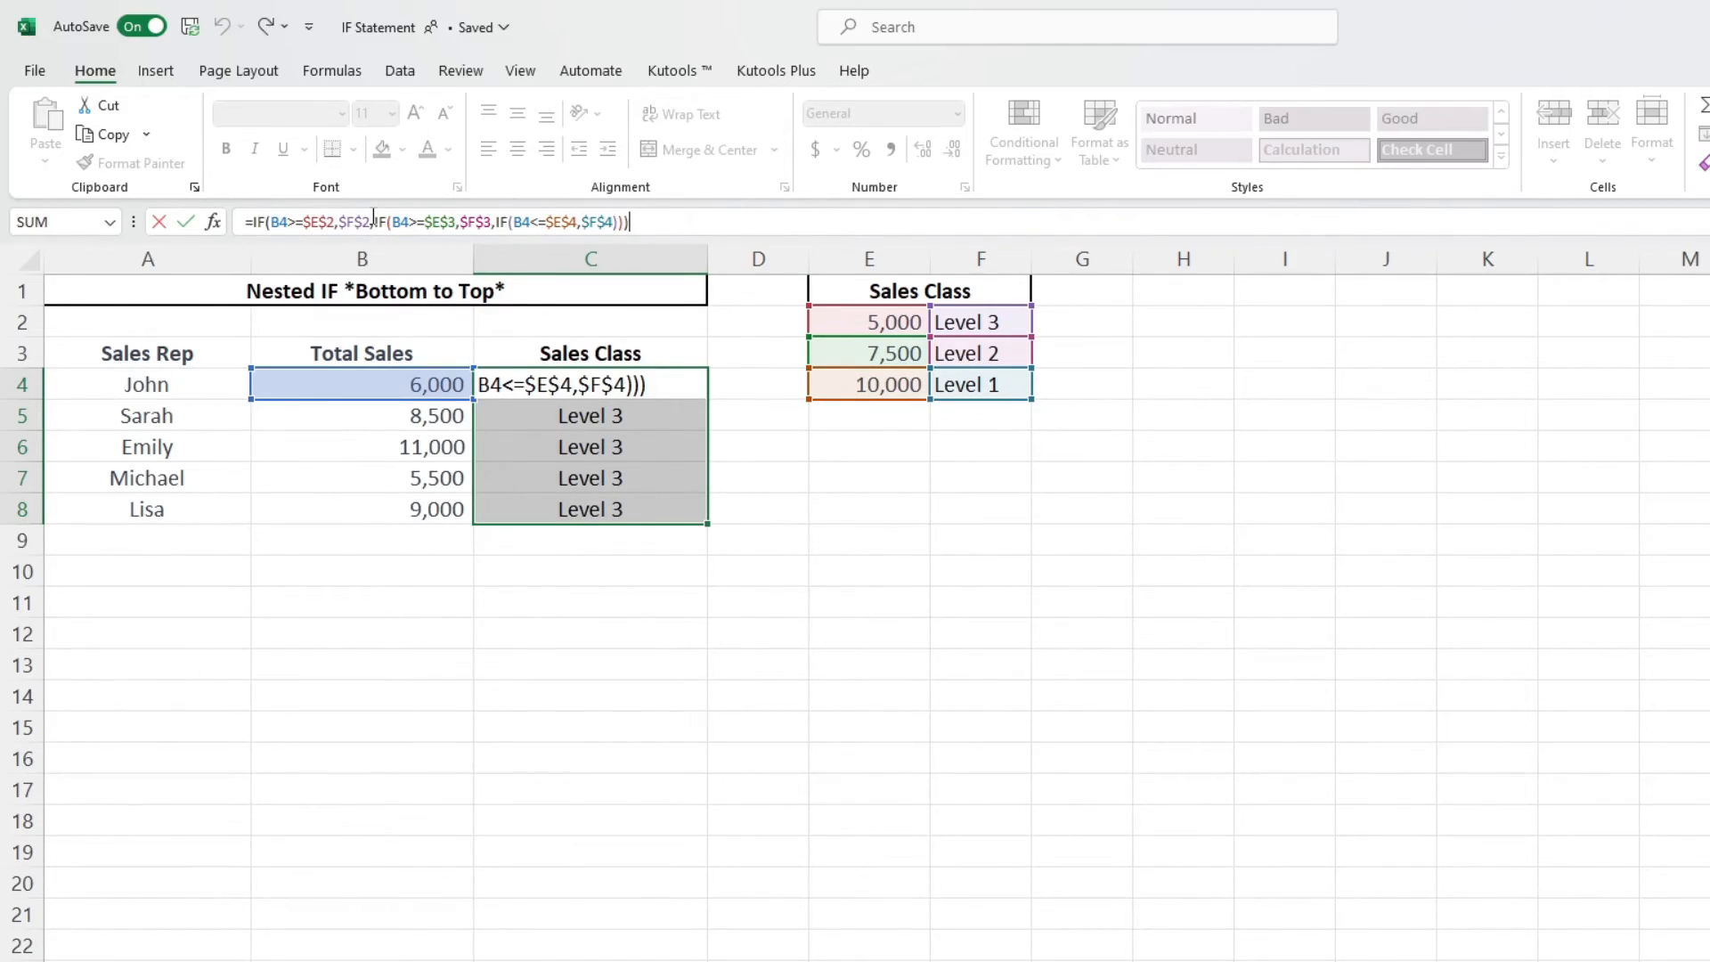
{"action": "left_click_drag", "start_coordinate": [374, 221], "coordinate": [335, 221]}
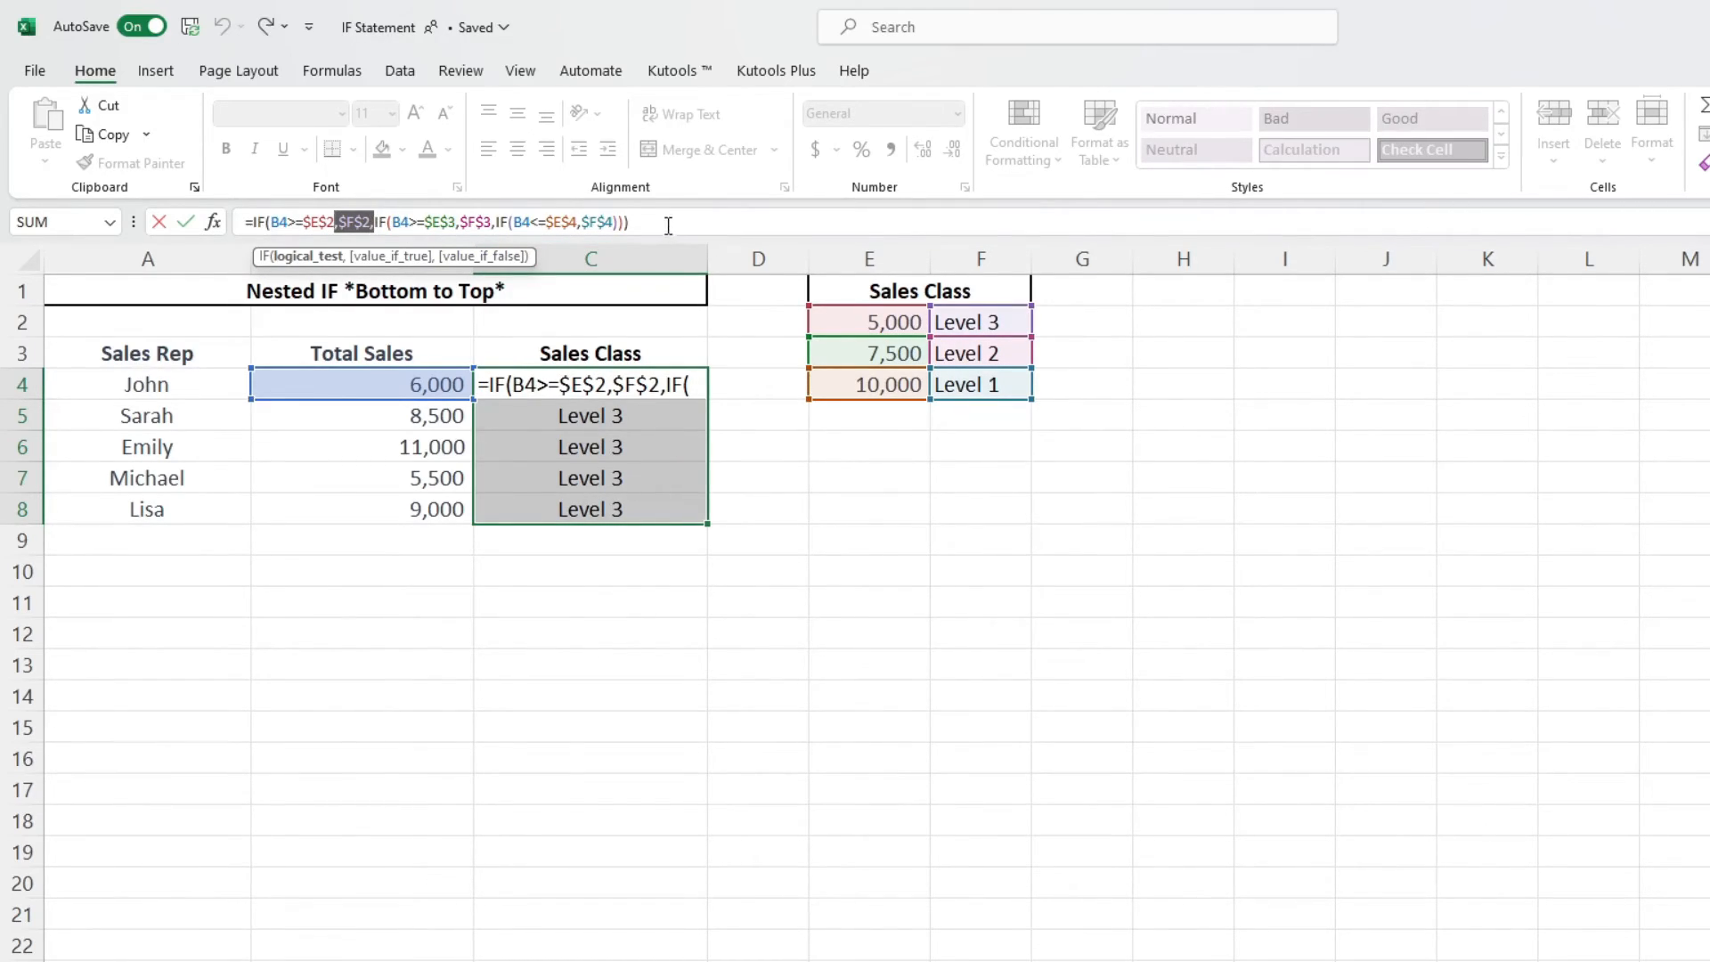
{"action": "left_click_drag", "start_coordinate": [629, 221], "coordinate": [339, 222]}
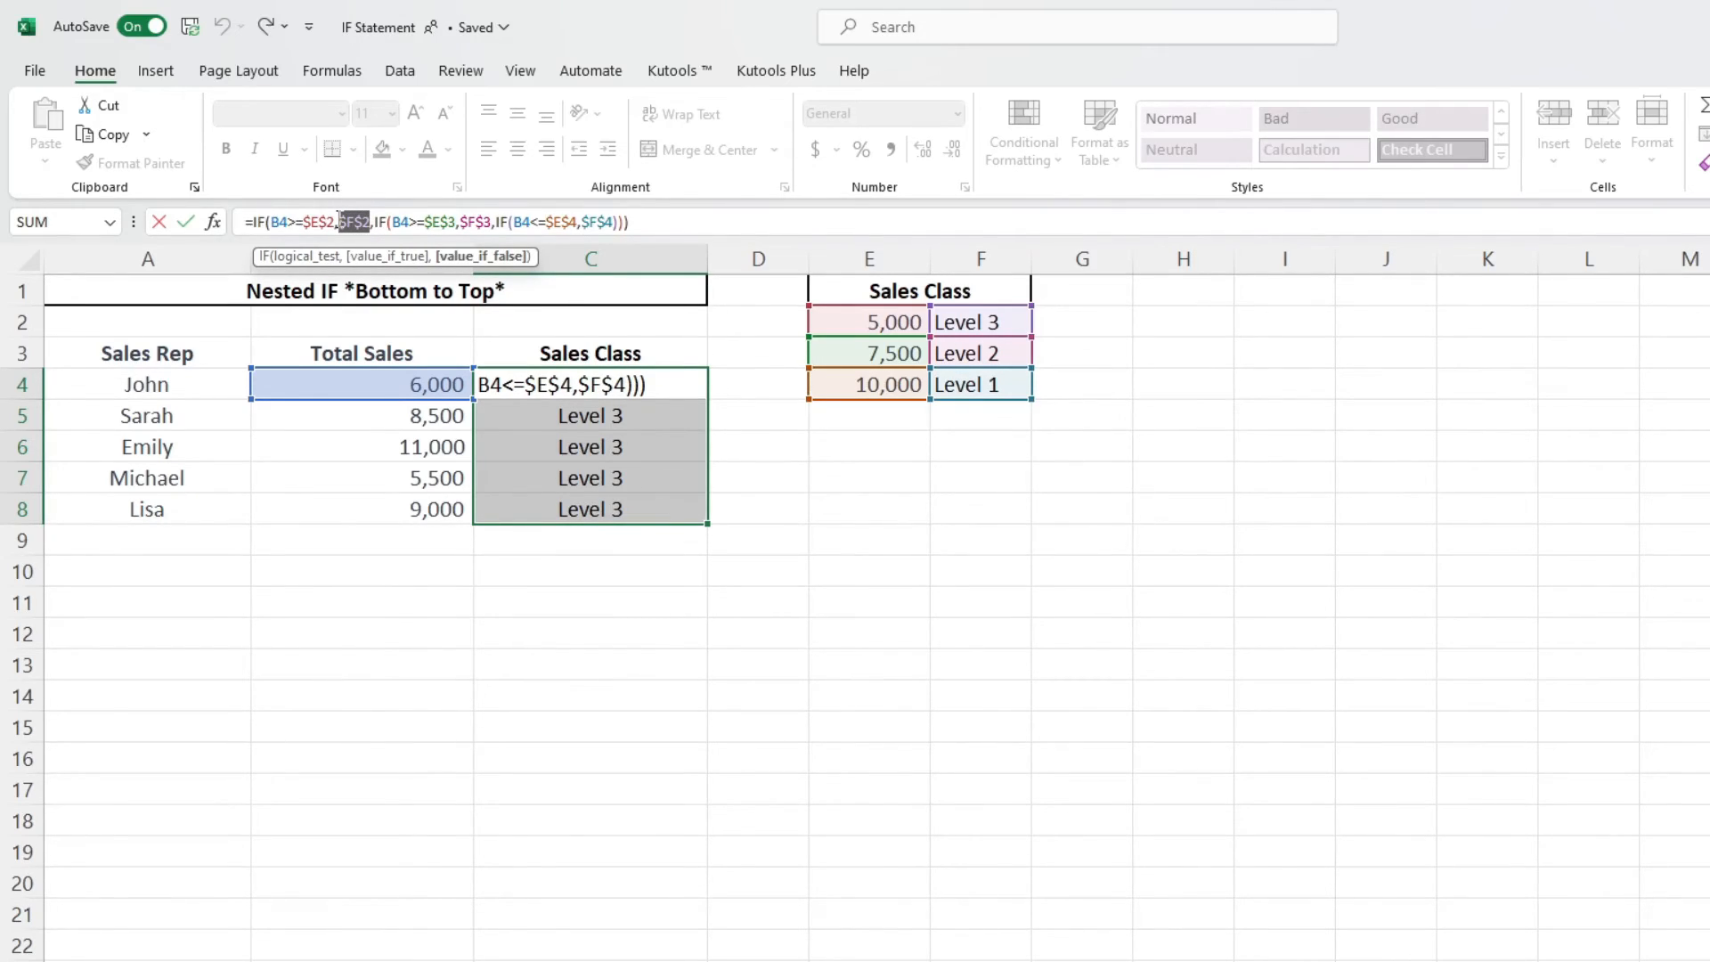
{"action": "left_click", "coordinate": [655, 222]}
{"action": "key", "text": "Return"}
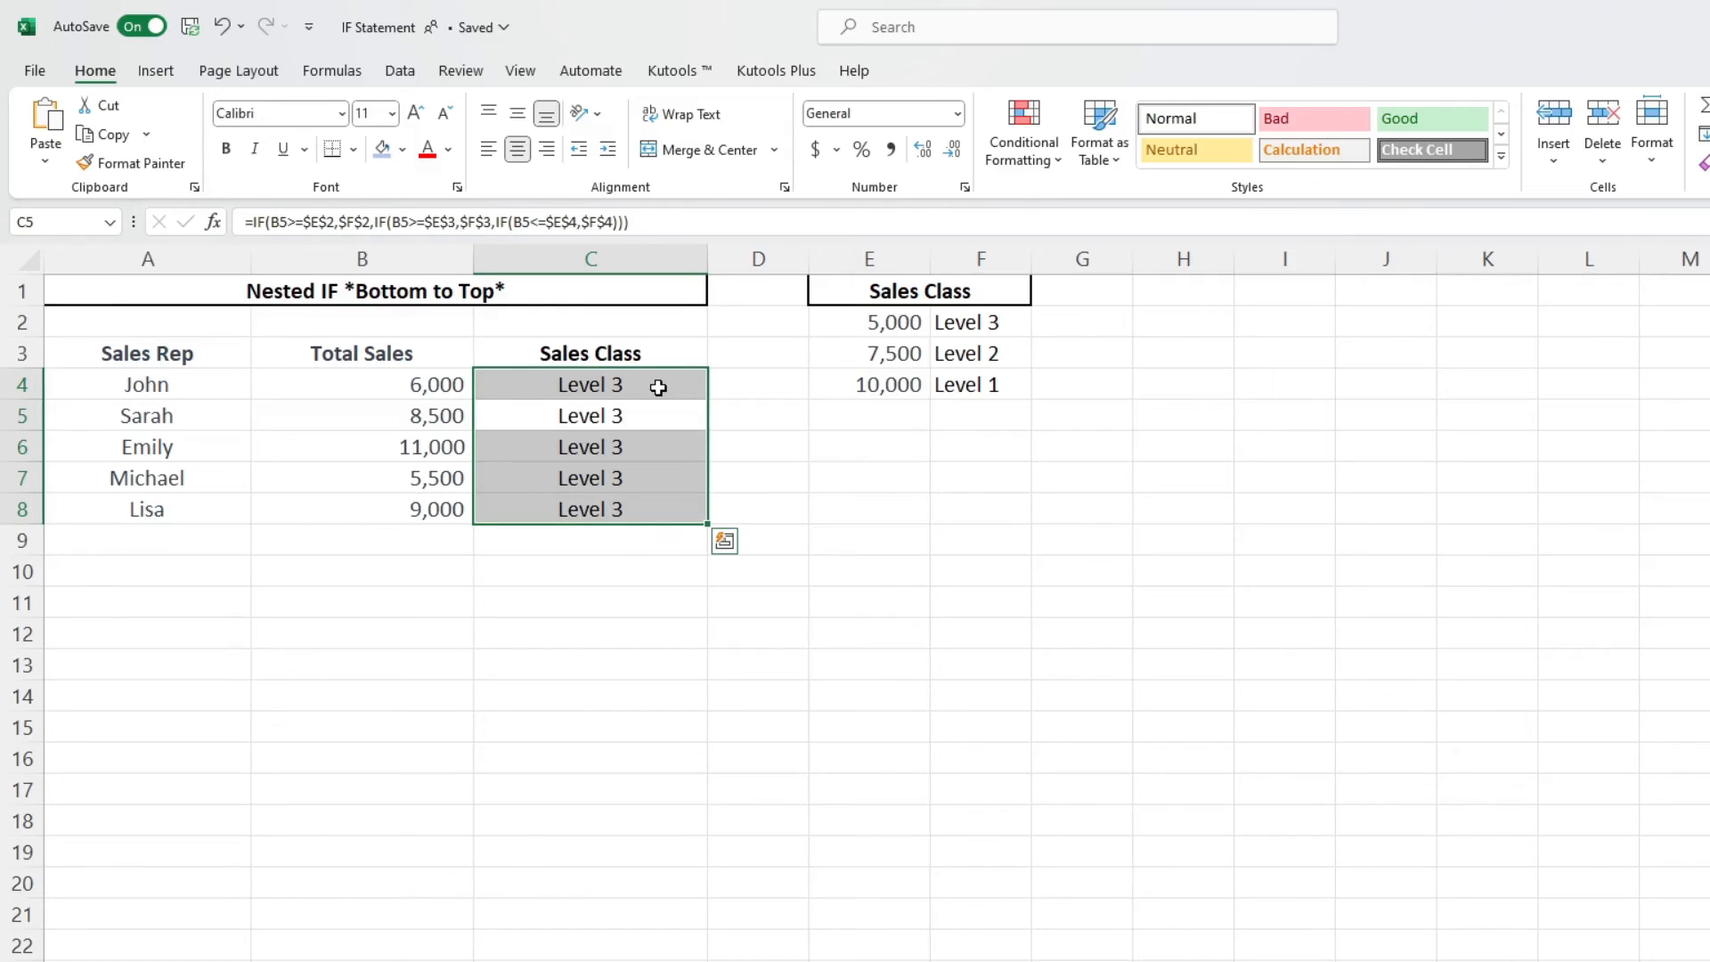
- Paste a picture of the original nested IF table below the data, reposition it, and select C4:C8 for comparison
{"action": "key", "text": "ctrl+v"}
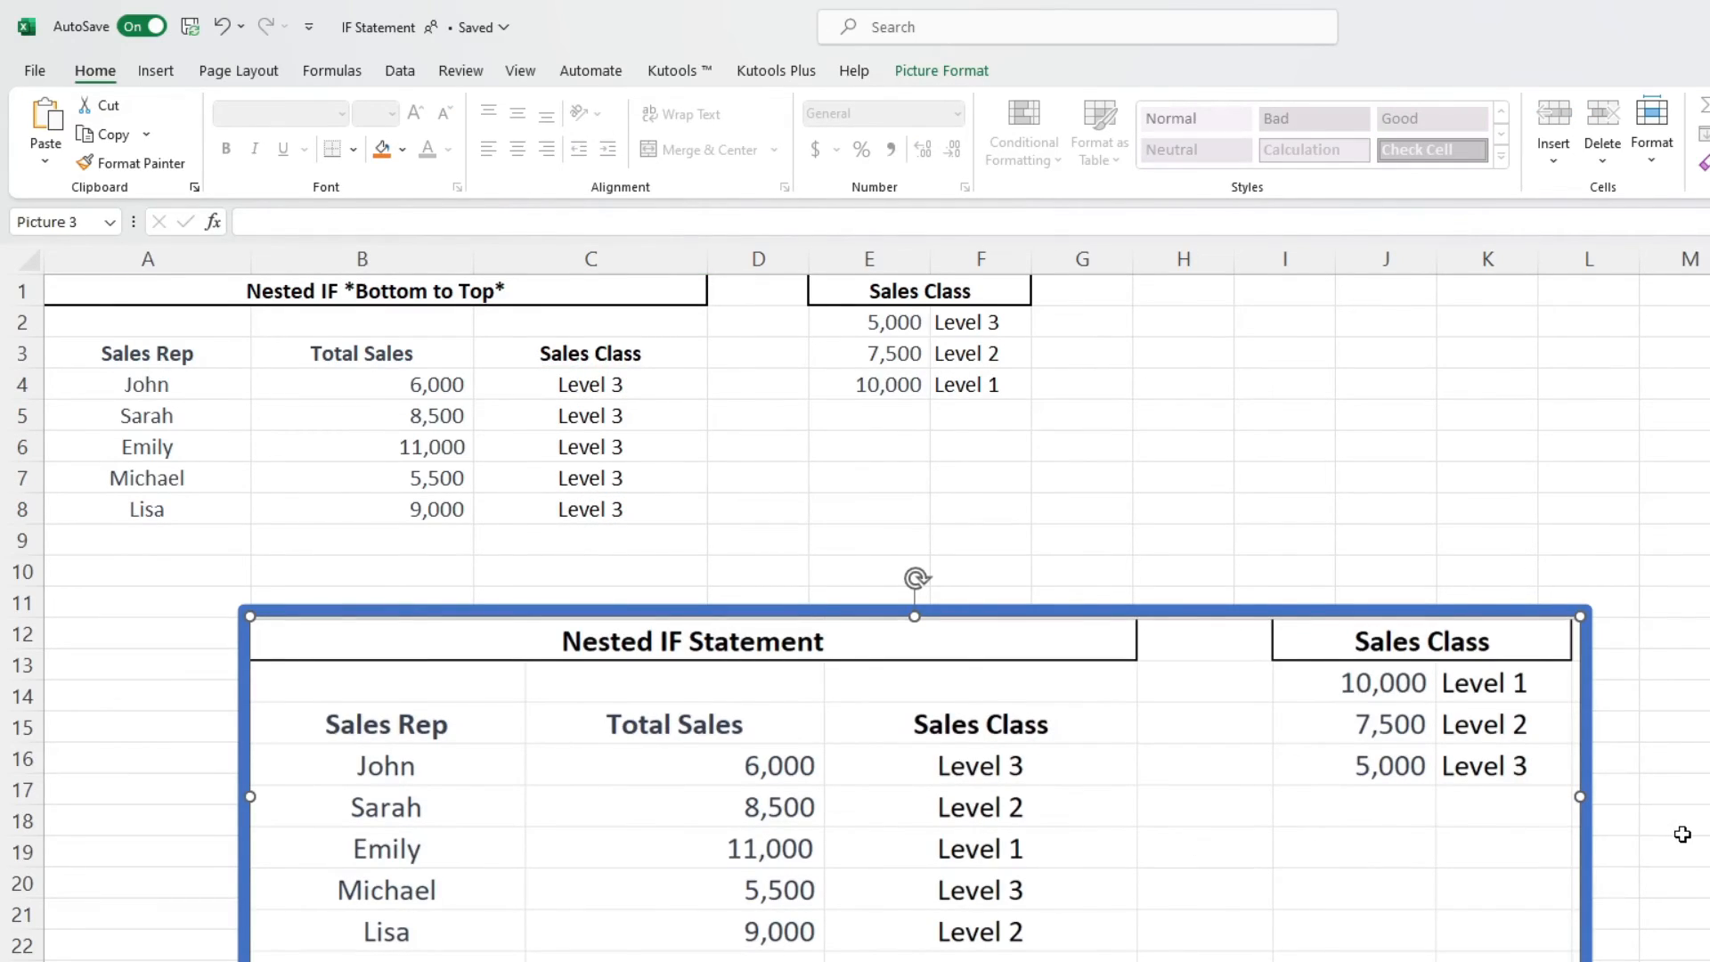
{"action": "left_click_drag", "start_coordinate": [1458, 900], "coordinate": [1402, 878]}
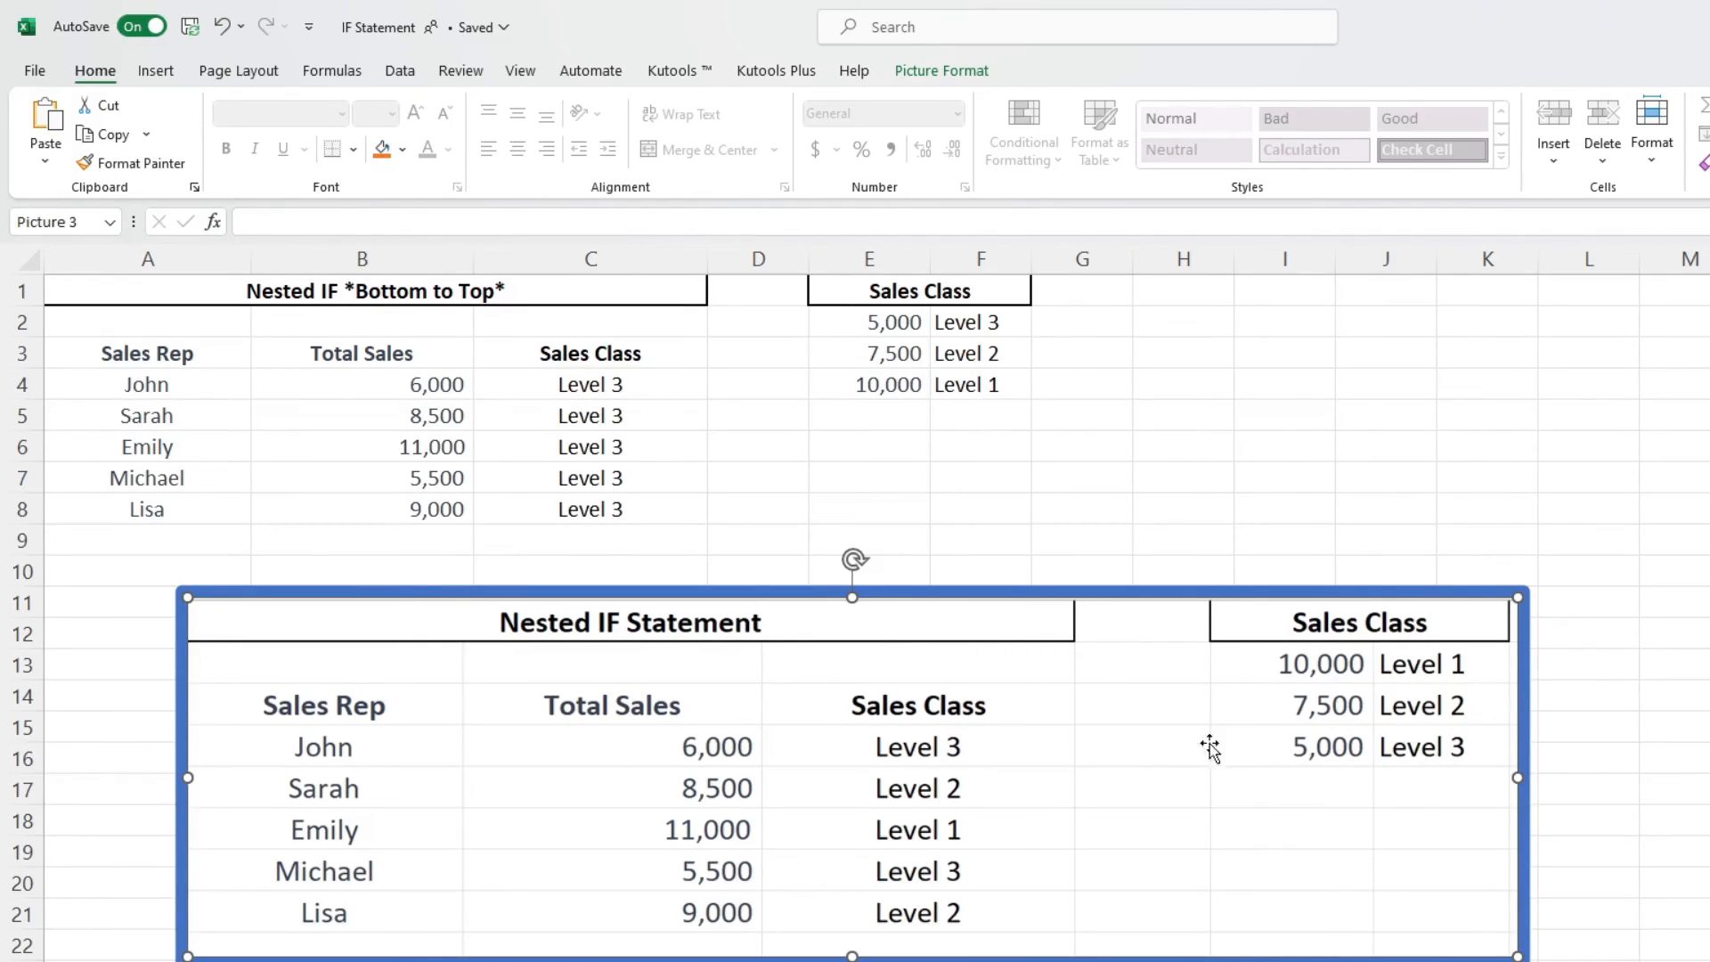
{"action": "left_click", "coordinate": [802, 504]}
{"action": "left_click_drag", "start_coordinate": [645, 373], "coordinate": [644, 514]}
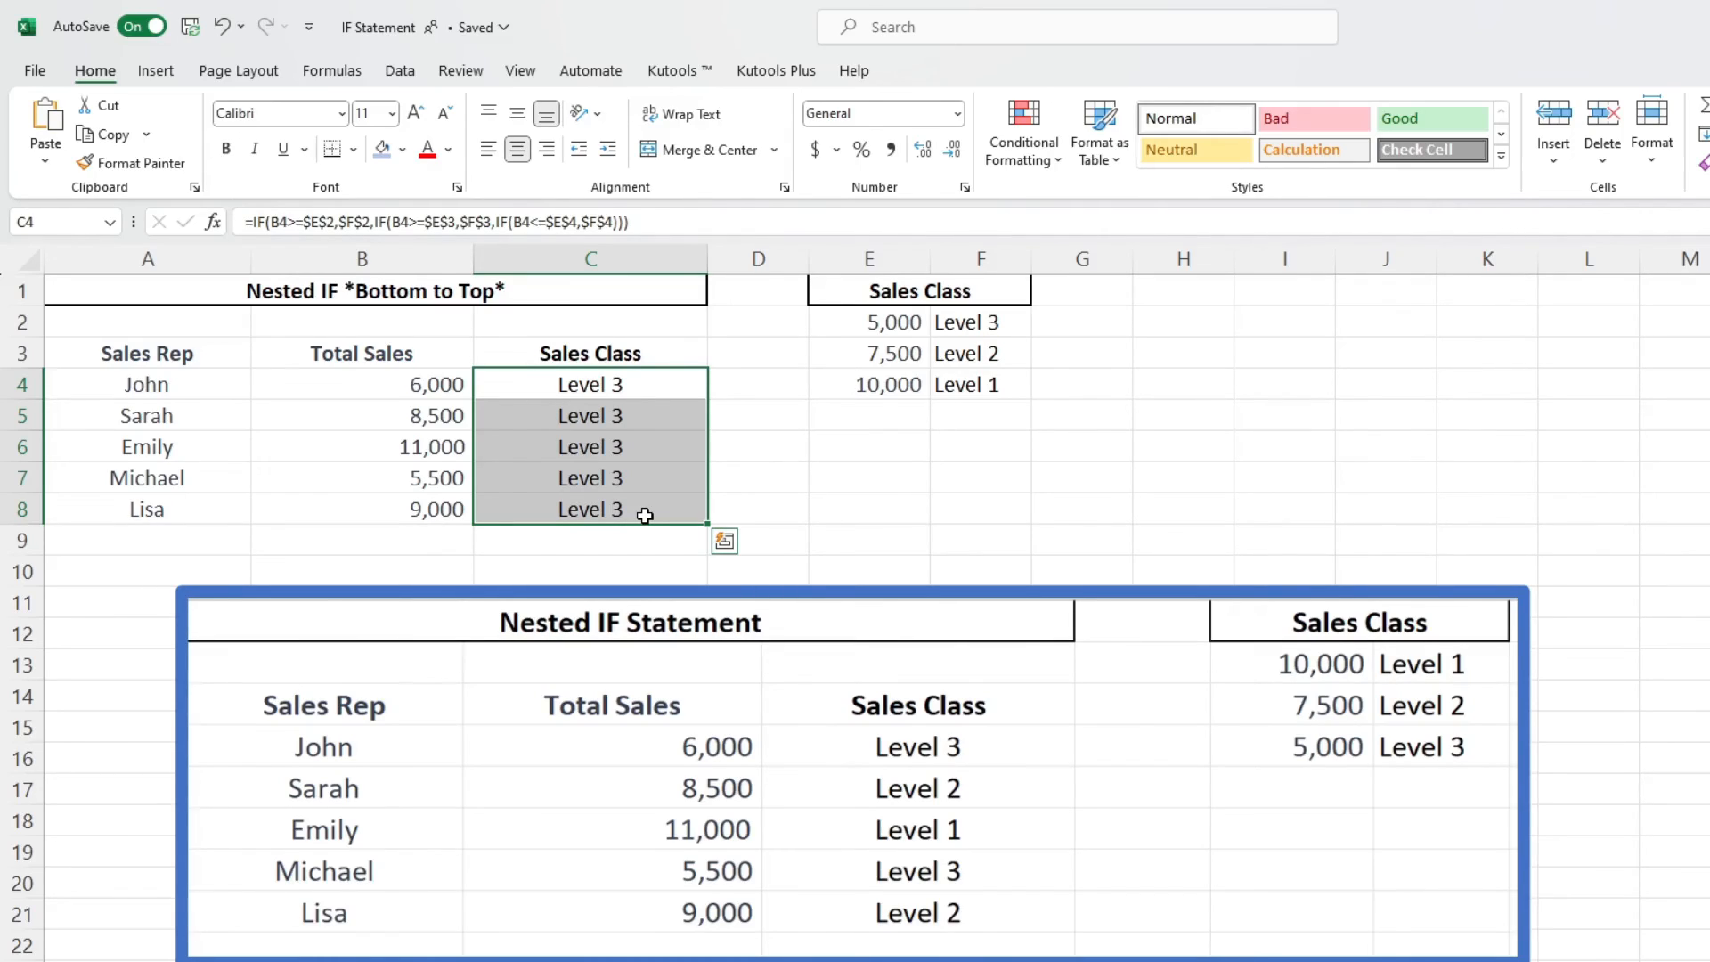